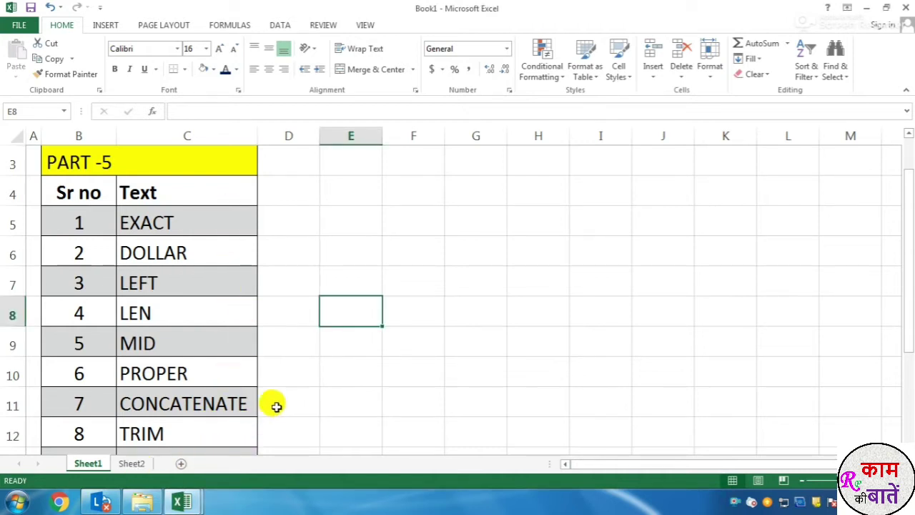
Switch to Sheet2 and look over the list of text functions in H2:H9
{"action": "left_click", "coordinate": [127, 464]}
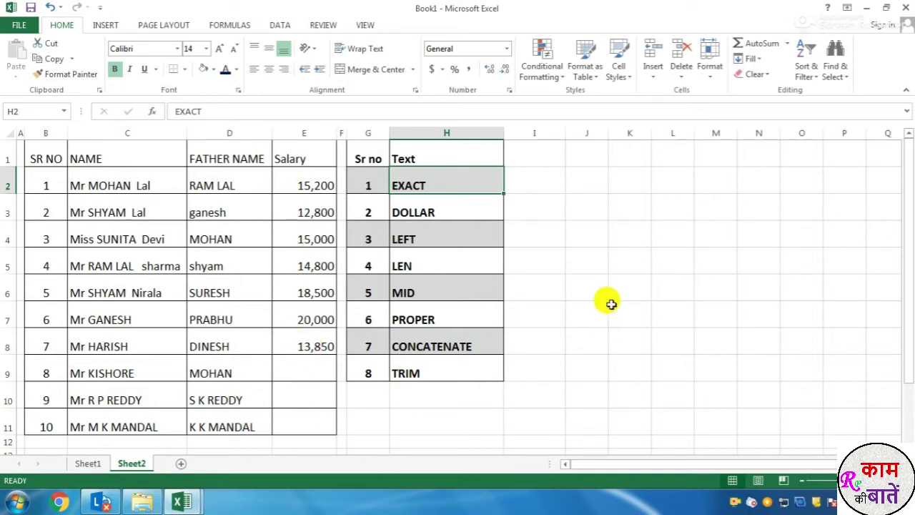
{"action": "left_click", "coordinate": [576, 251]}
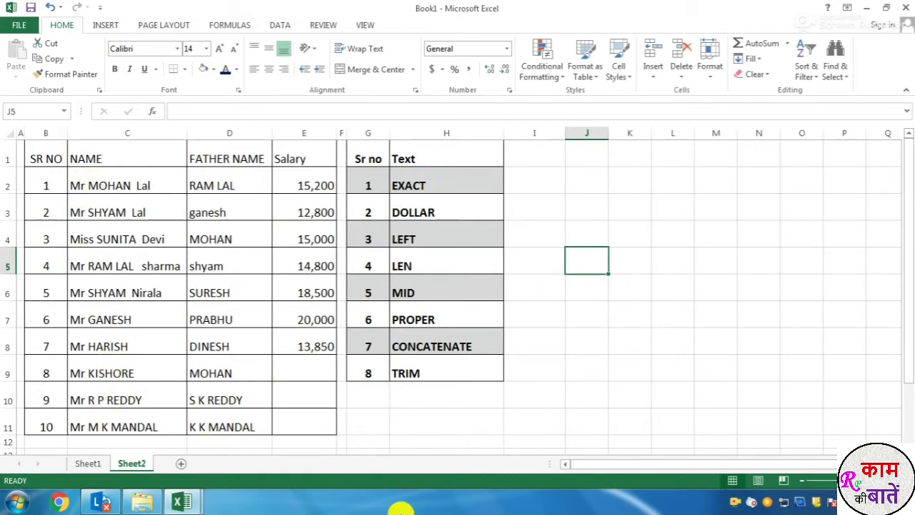
{"action": "left_click_drag", "start_coordinate": [468, 177], "coordinate": [443, 372]}
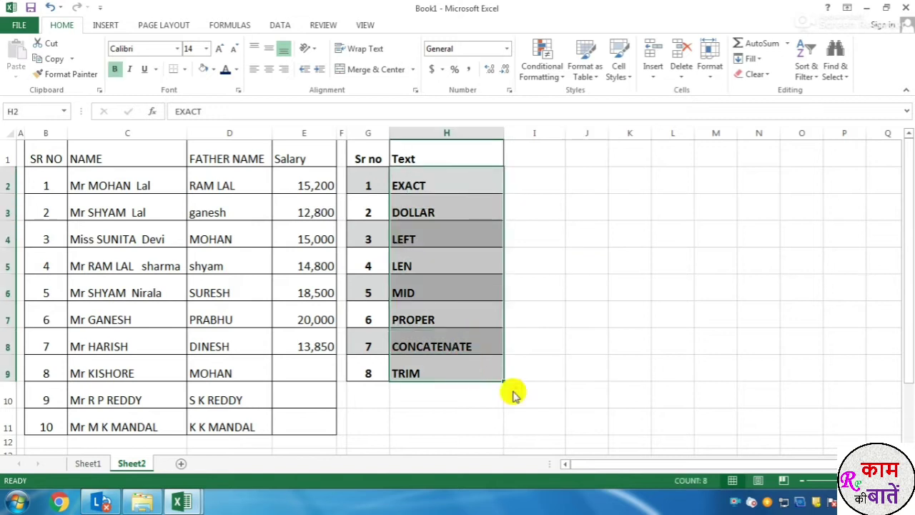
{"action": "left_click", "coordinate": [629, 395]}
Enter an EXACT formula in I2 that compares the name in C2 with the father's name in D2
{"action": "left_click", "coordinate": [520, 191]}
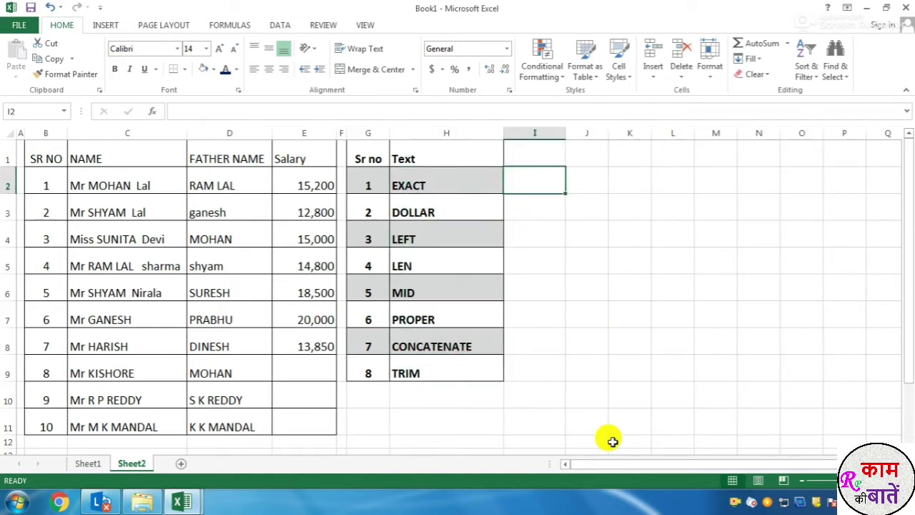
{"action": "type", "text": "="}
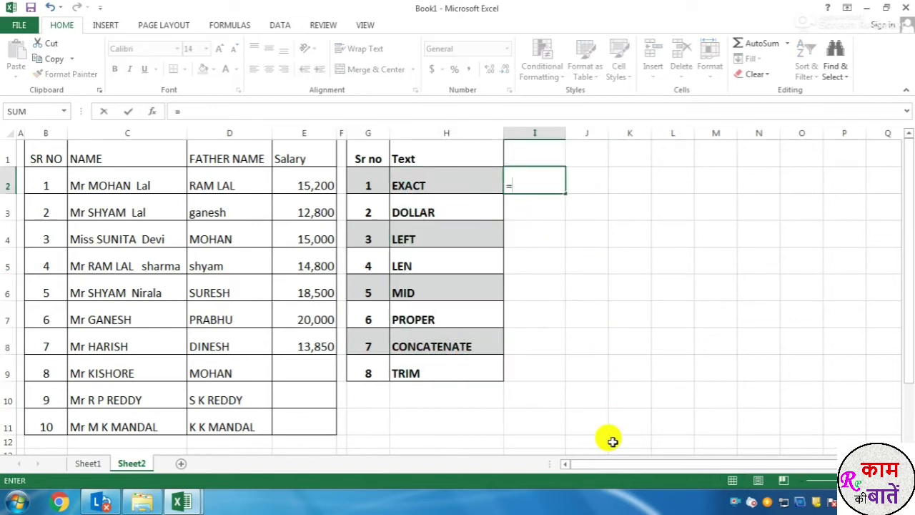
{"action": "type", "text": "exac"}
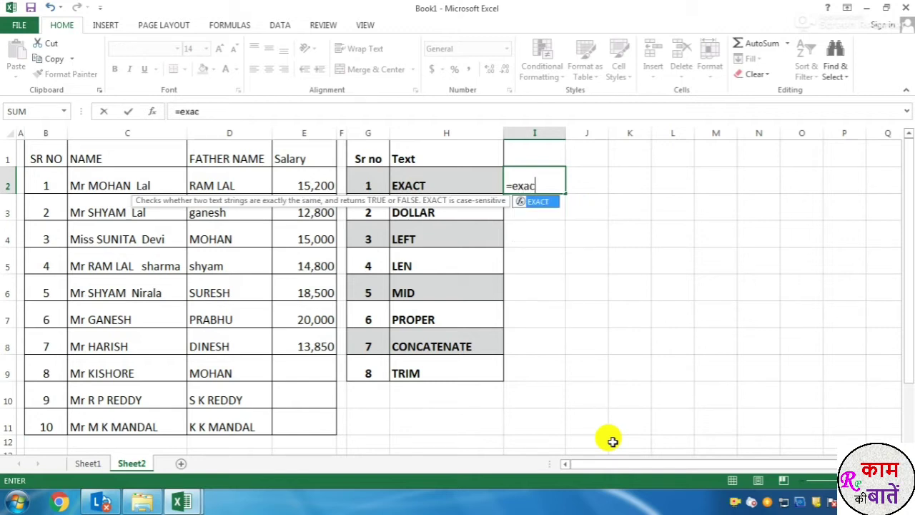
{"action": "type", "text": "t"}
{"action": "key", "text": "Tab"}
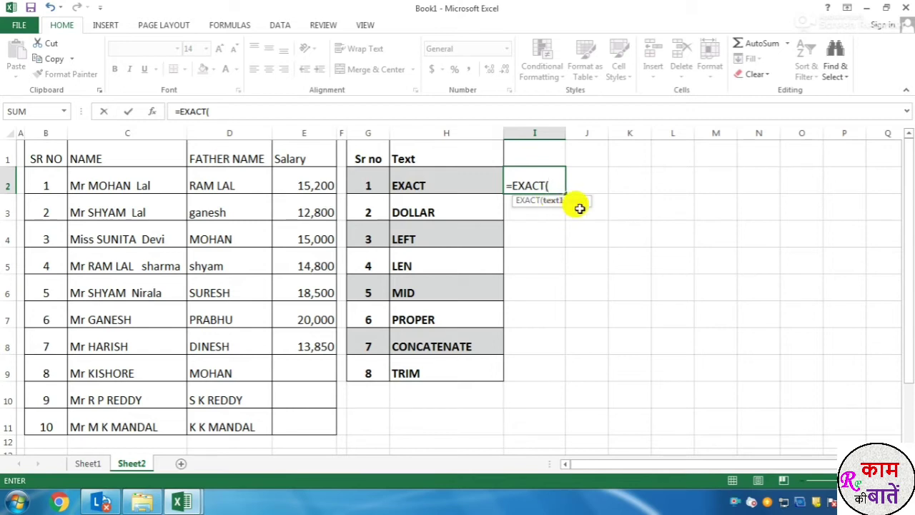
{"action": "left_click", "coordinate": [125, 186]}
{"action": "type", "text": ","}
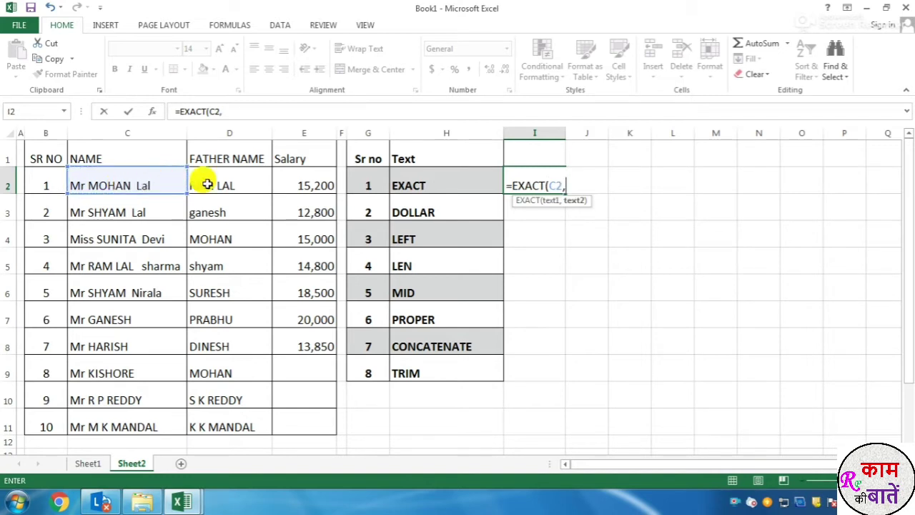
{"action": "left_click", "coordinate": [220, 185]}
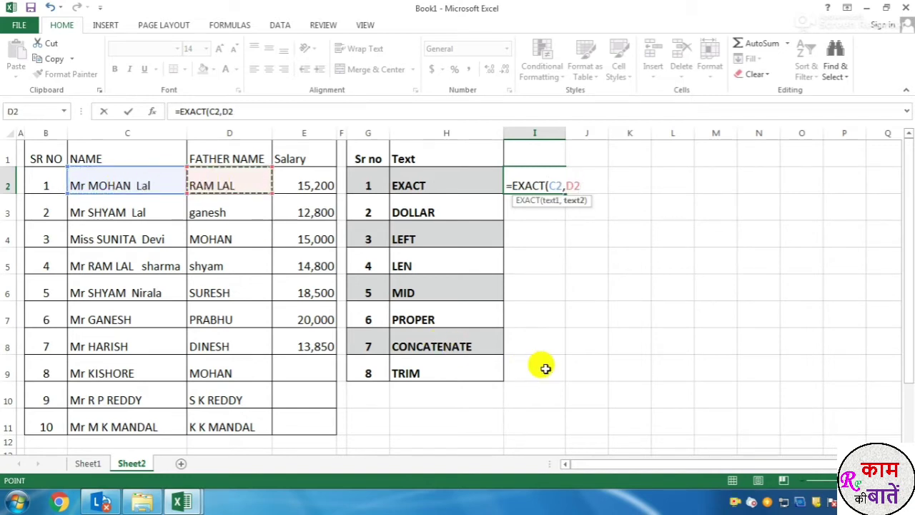
{"action": "type", "text": ")"}
{"action": "key", "text": "Return"}
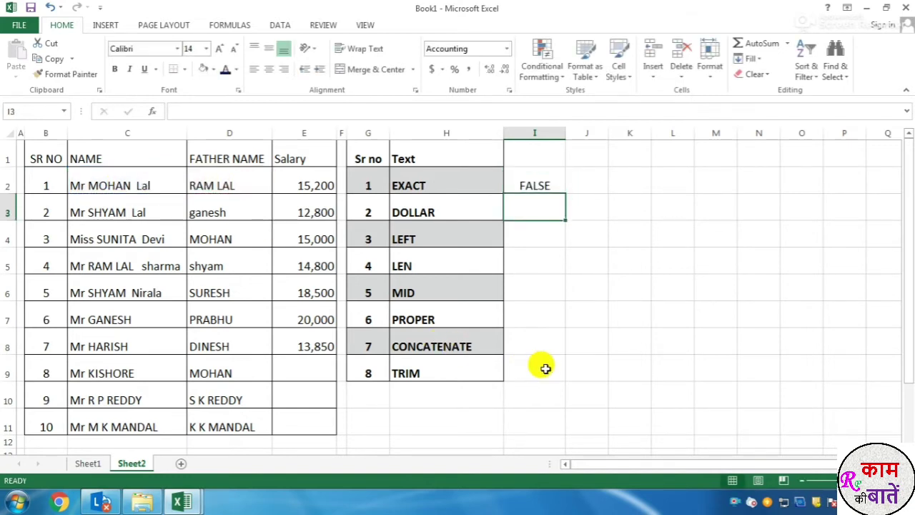
{"action": "left_click", "coordinate": [541, 187]}
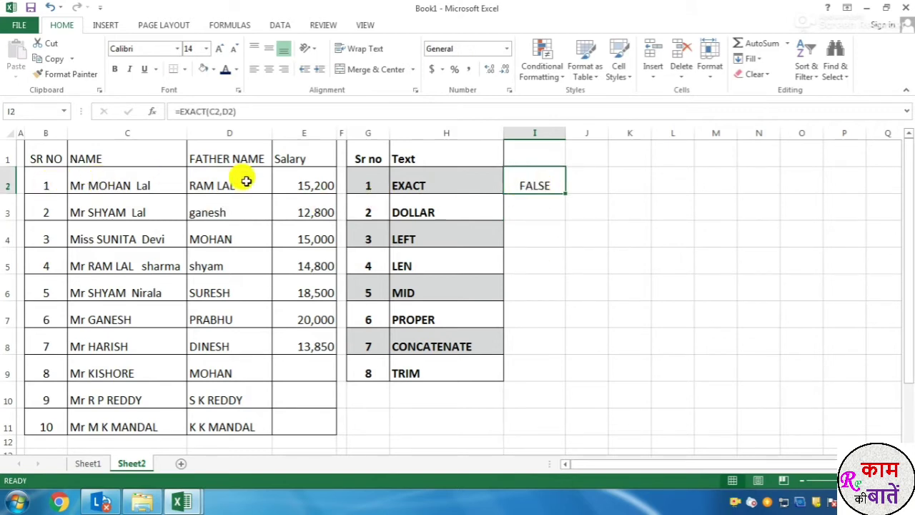
Enter the same short lowercase first name in both M2 and N2 as sample text
{"action": "left_click", "coordinate": [715, 179]}
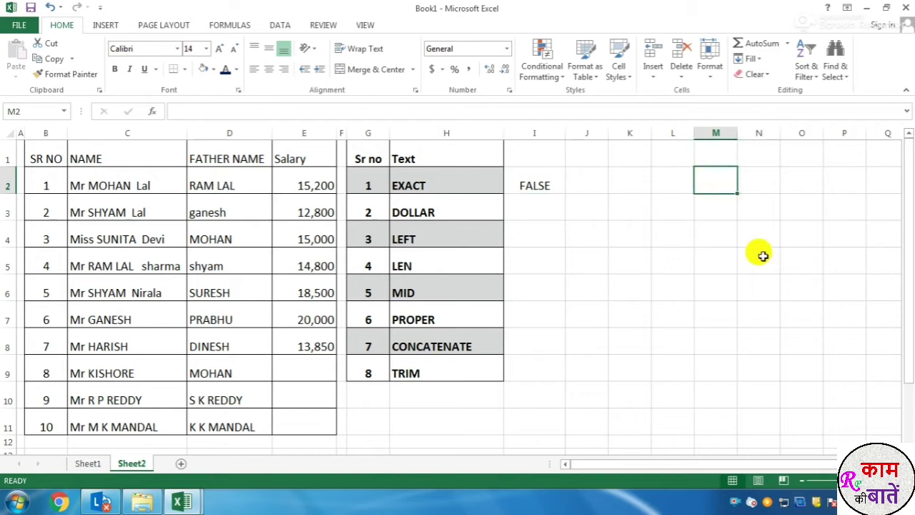
{"action": "type", "text": "ram"}
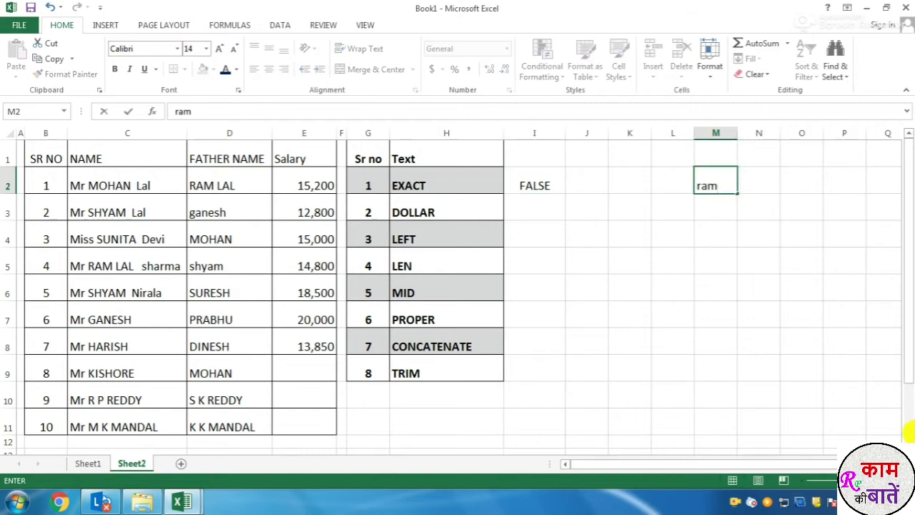
{"action": "key", "text": "Tab"}
{"action": "type", "text": "ram"}
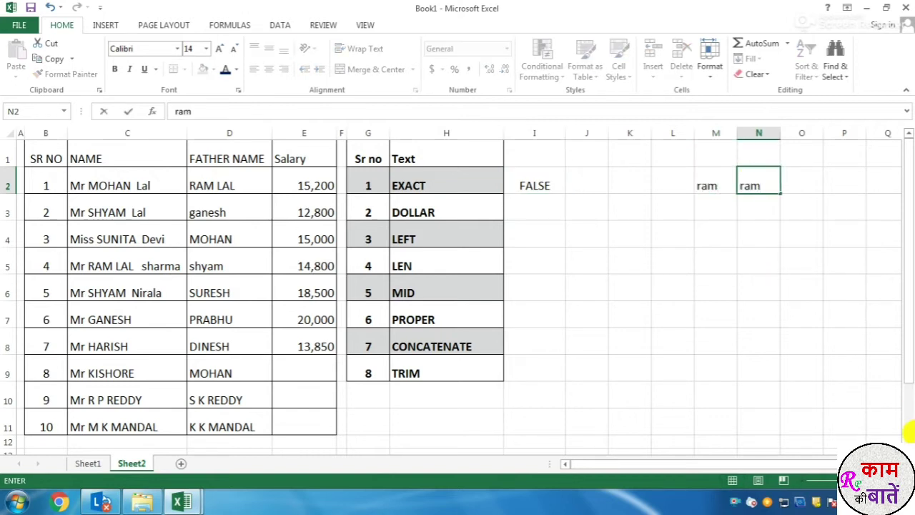
{"action": "left_click", "coordinate": [589, 261]}
Replace the formula in I2 with =EXACT(M2,N2) to compare the two sample names
{"action": "left_click", "coordinate": [541, 187]}
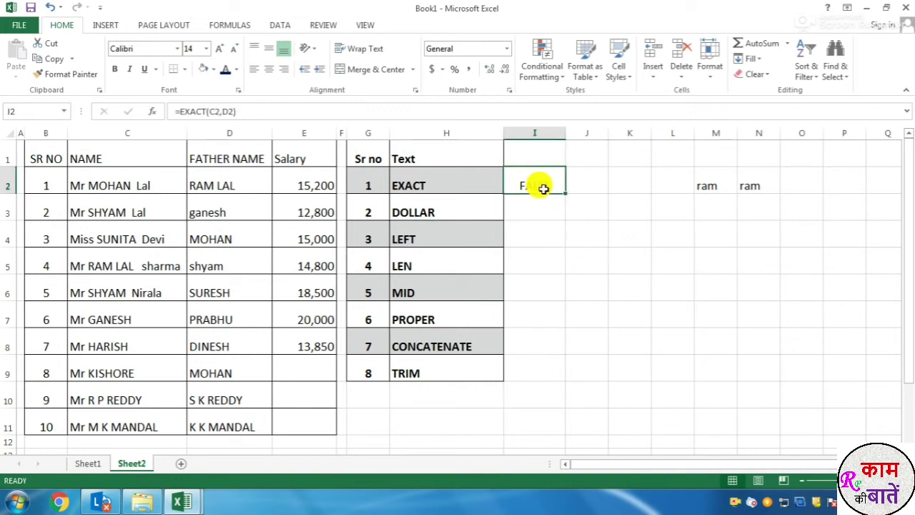
{"action": "type", "text": "="}
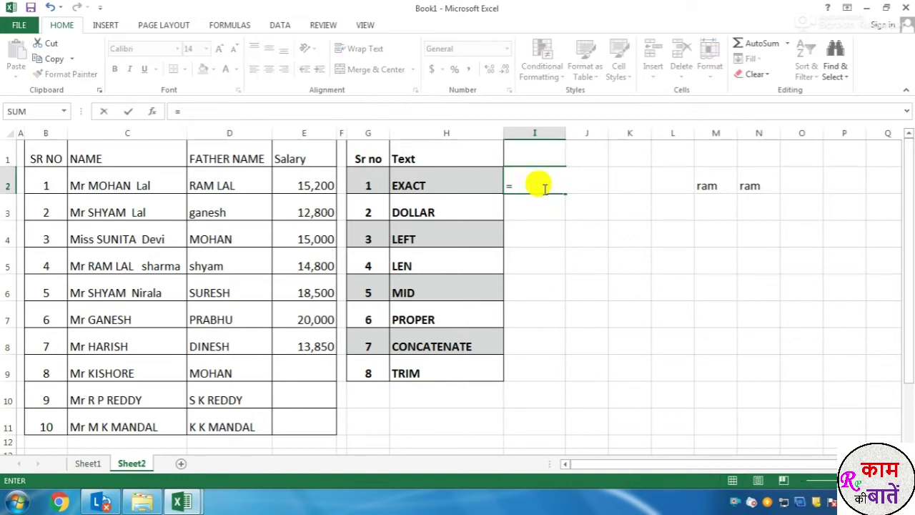
{"action": "type", "text": "exa"}
{"action": "key", "text": "Tab"}
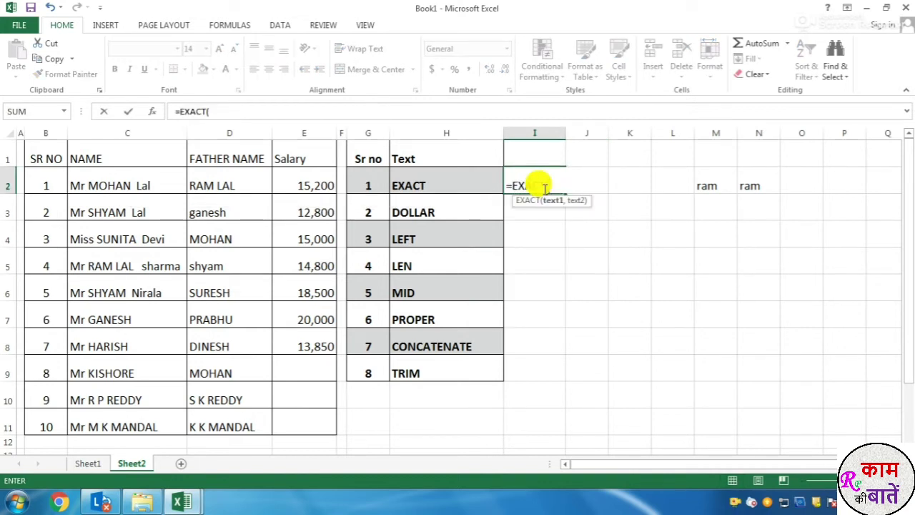
{"action": "left_click", "coordinate": [688, 183]}
{"action": "left_click", "coordinate": [708, 183]}
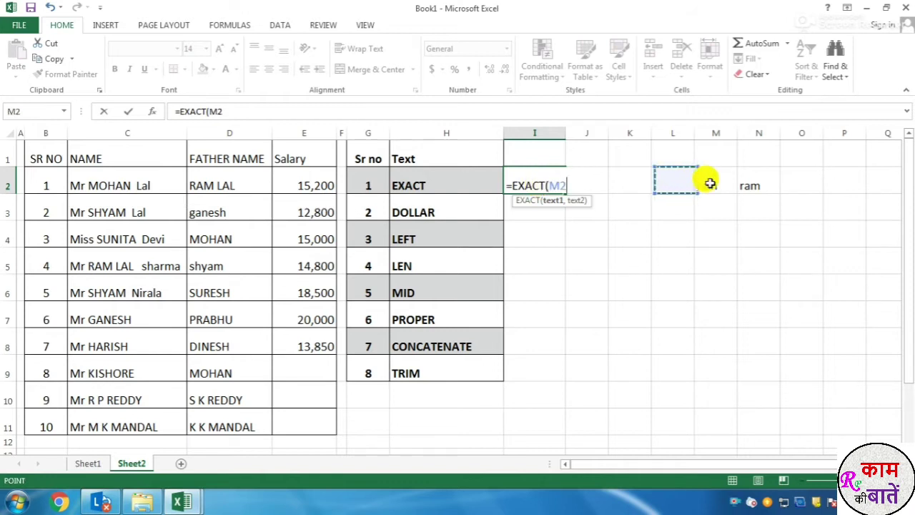
{"action": "type", "text": ","}
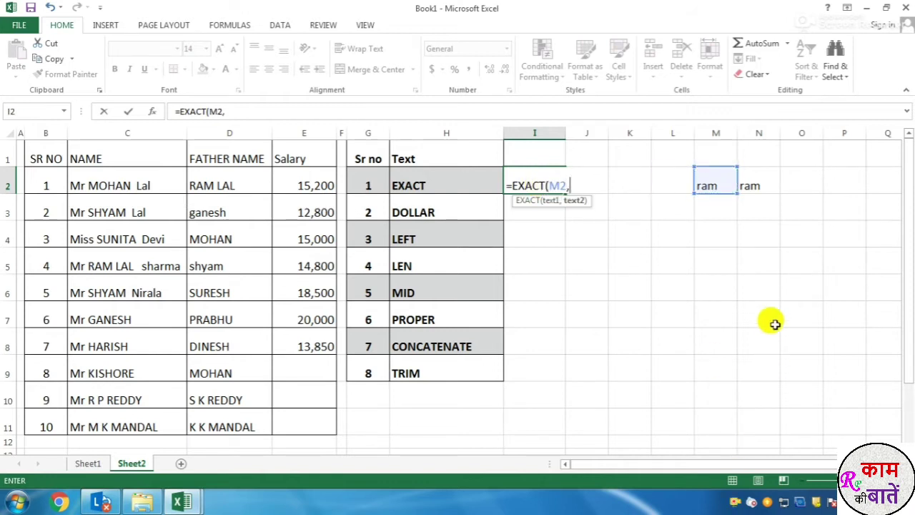
{"action": "left_click", "coordinate": [759, 183]}
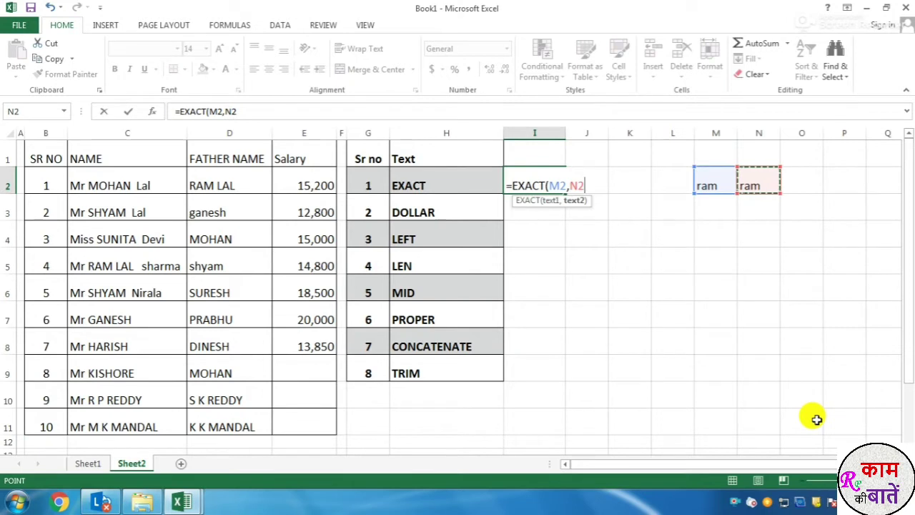
{"action": "type", "text": ")"}
{"action": "key", "text": "Return"}
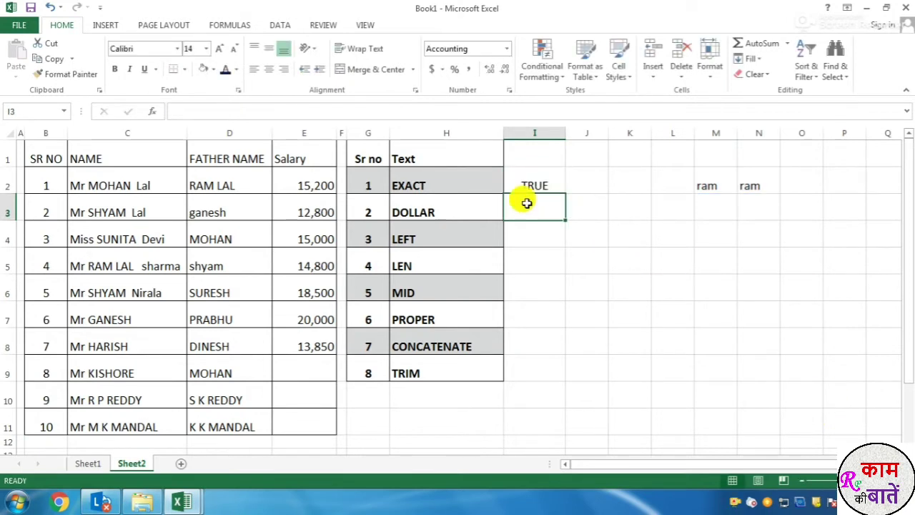
{"action": "left_click", "coordinate": [531, 183]}
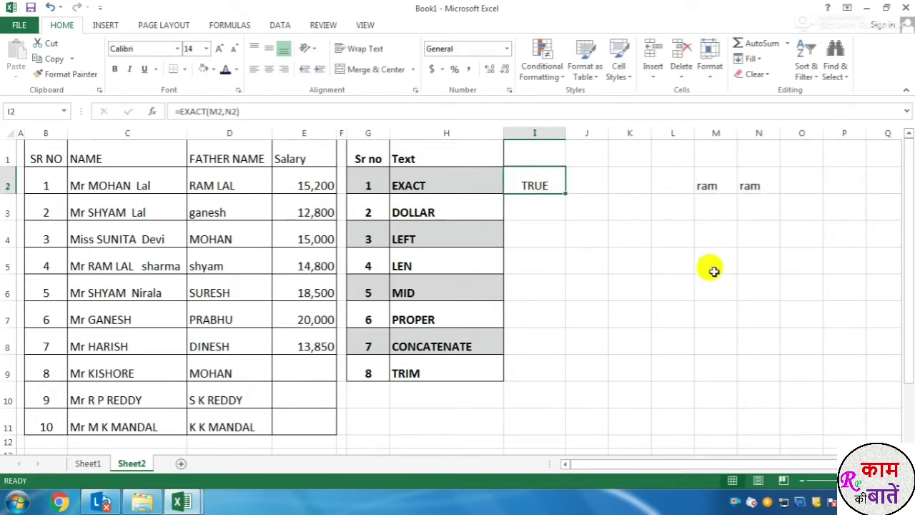
Enter a longer first name in M3 and the same name with its final letter doubled in N3, and widen column N
{"action": "left_click", "coordinate": [715, 209]}
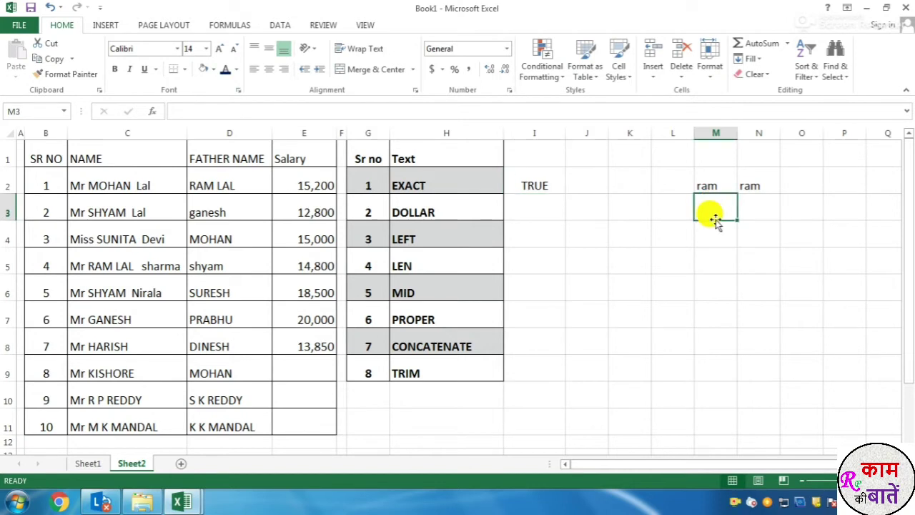
{"action": "type", "text": "mohan"}
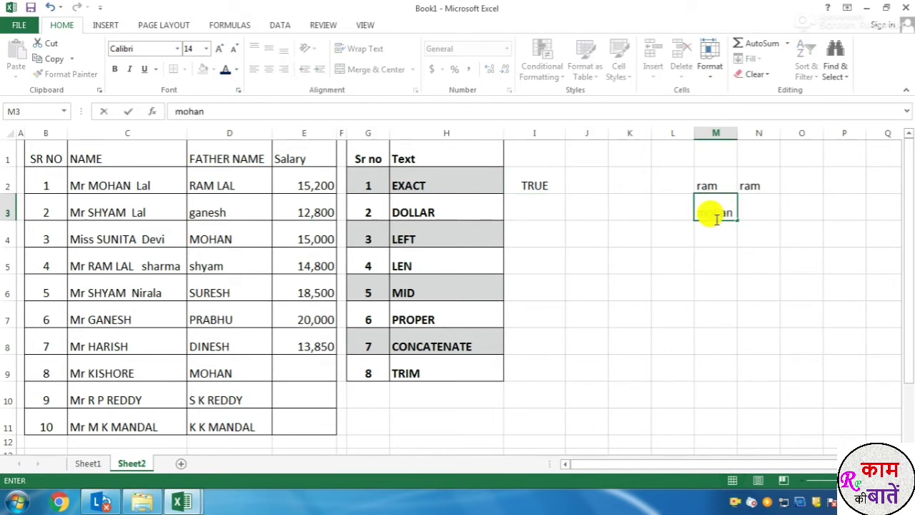
{"action": "key", "text": "Tab"}
{"action": "type", "text": "mo"}
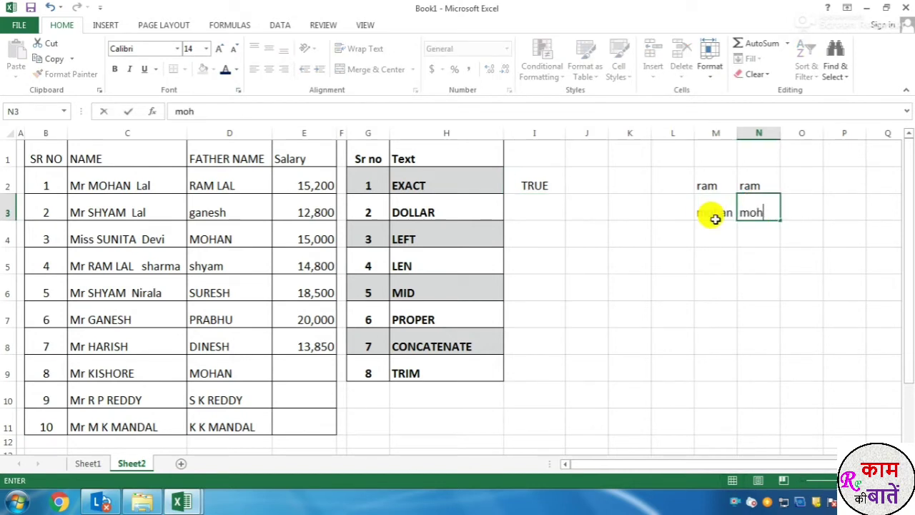
{"action": "type", "text": "hann"}
{"action": "key", "text": "Return"}
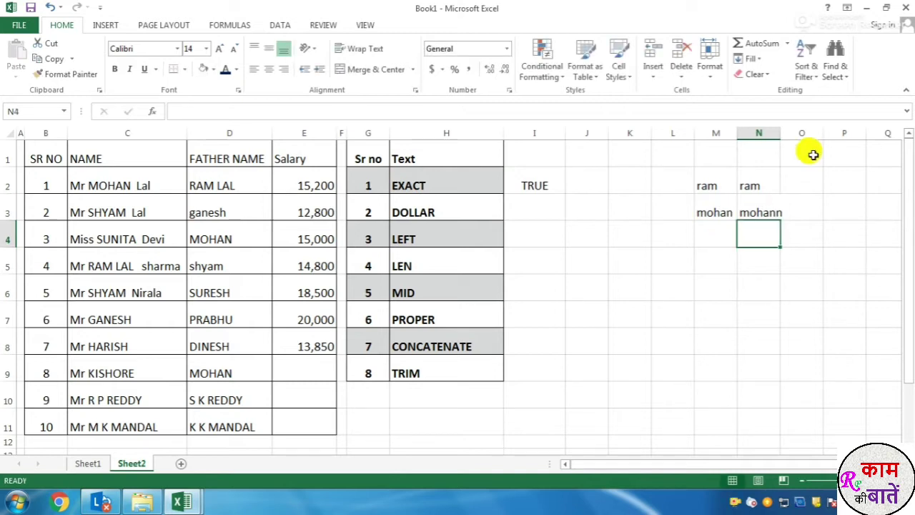
{"action": "left_click_drag", "start_coordinate": [781, 133], "coordinate": [808, 133]}
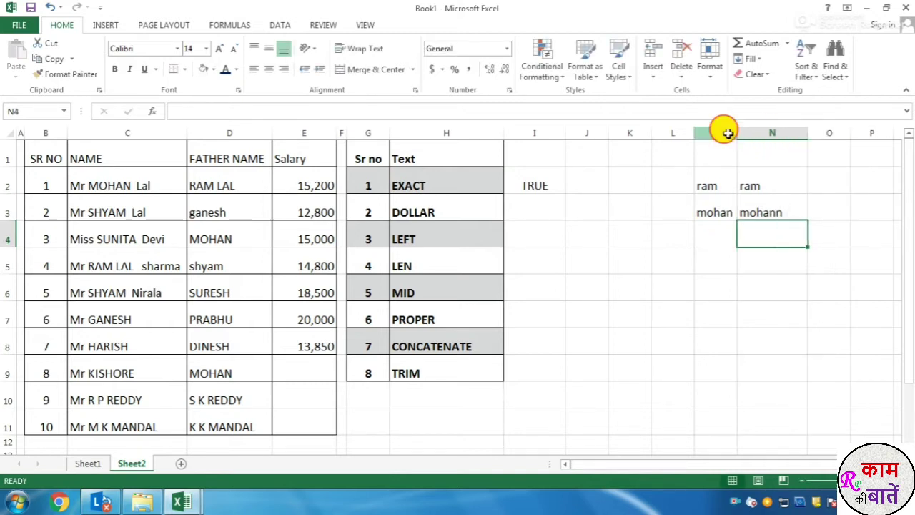
Examine columns M and N, comparing the spellings in M3 and N3, and check the EXACT formula in I2
{"action": "left_click_drag", "start_coordinate": [725, 133], "coordinate": [764, 131]}
{"action": "scroll", "coordinate": [756, 238], "scroll_direction": "down", "scroll_amount": 6}
{"action": "scroll", "coordinate": [756, 239], "scroll_direction": "up", "scroll_amount": 6}
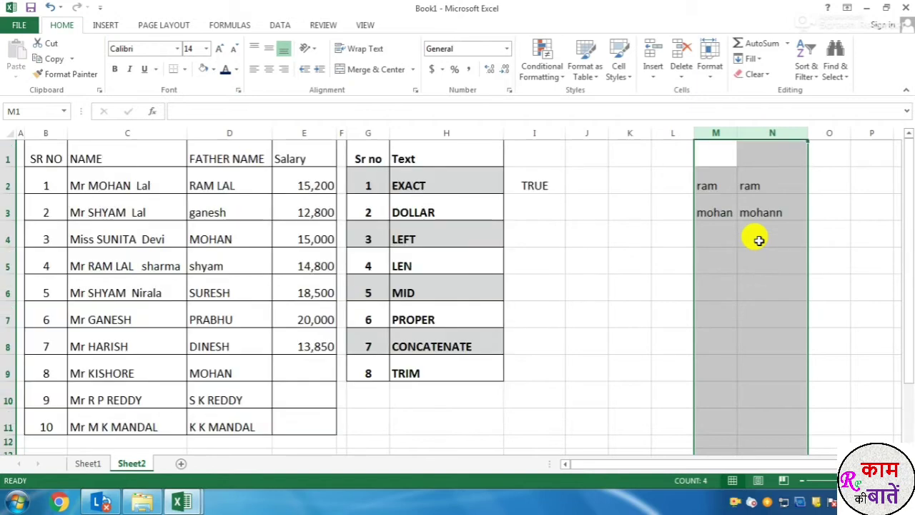
{"action": "left_click", "coordinate": [727, 215]}
{"action": "left_click", "coordinate": [765, 217]}
{"action": "left_click", "coordinate": [720, 215]}
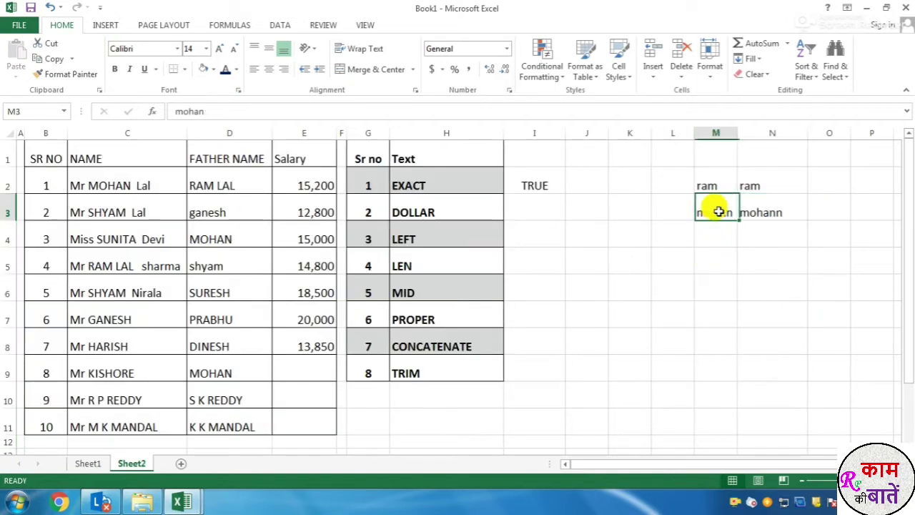
{"action": "key", "text": "Right"}
{"action": "left_click", "coordinate": [527, 183]}
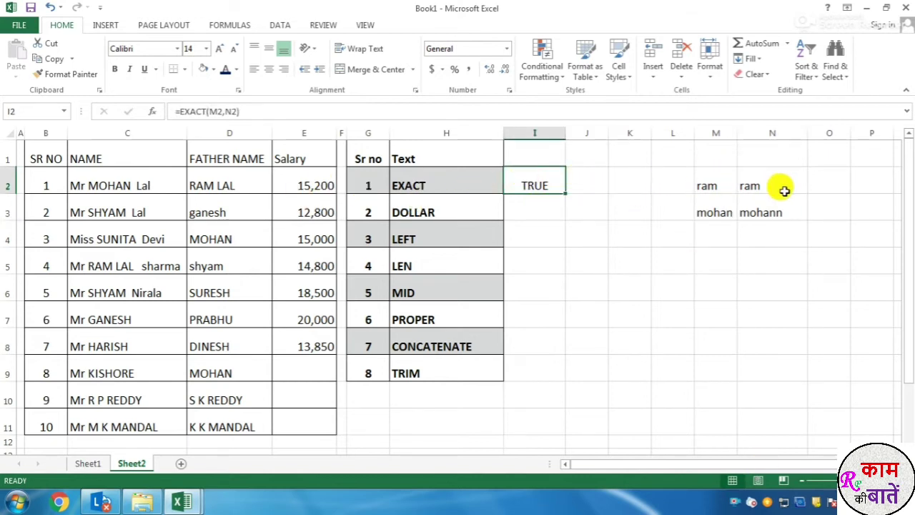
Append an extra "m" to the name in N2, and compare it with M2 and the EXACT result in I2
{"action": "double_click", "coordinate": [763, 186]}
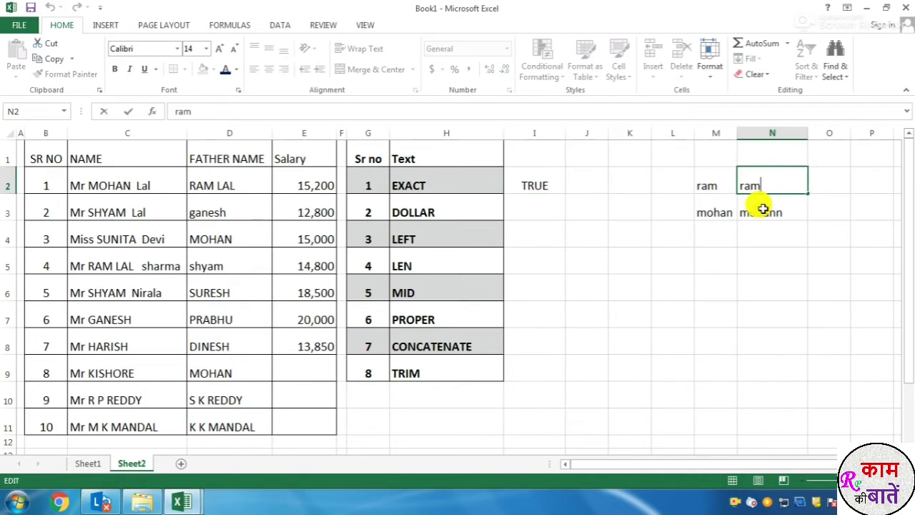
{"action": "key", "text": "Return"}
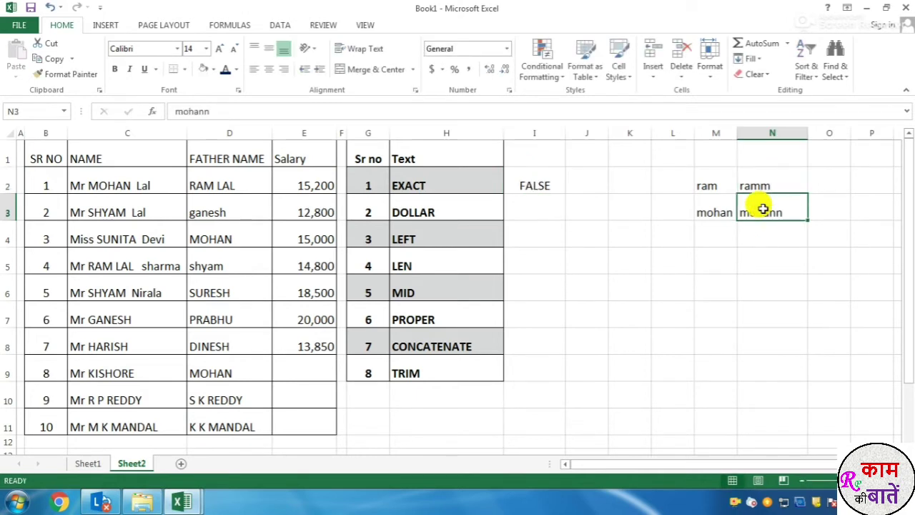
{"action": "left_click", "coordinate": [541, 185]}
{"action": "left_click", "coordinate": [604, 238]}
{"action": "left_click", "coordinate": [706, 177]}
{"action": "left_click", "coordinate": [774, 181]}
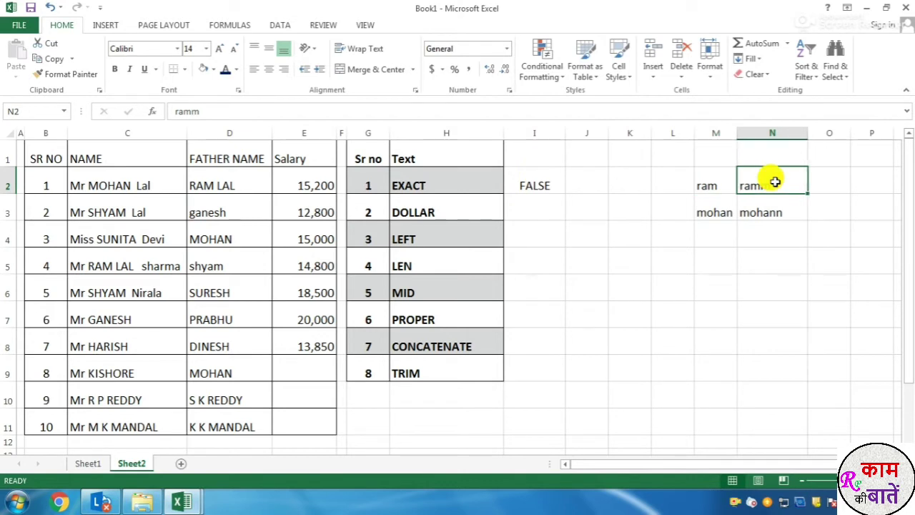
{"action": "left_click", "coordinate": [709, 182]}
{"action": "left_click", "coordinate": [787, 184]}
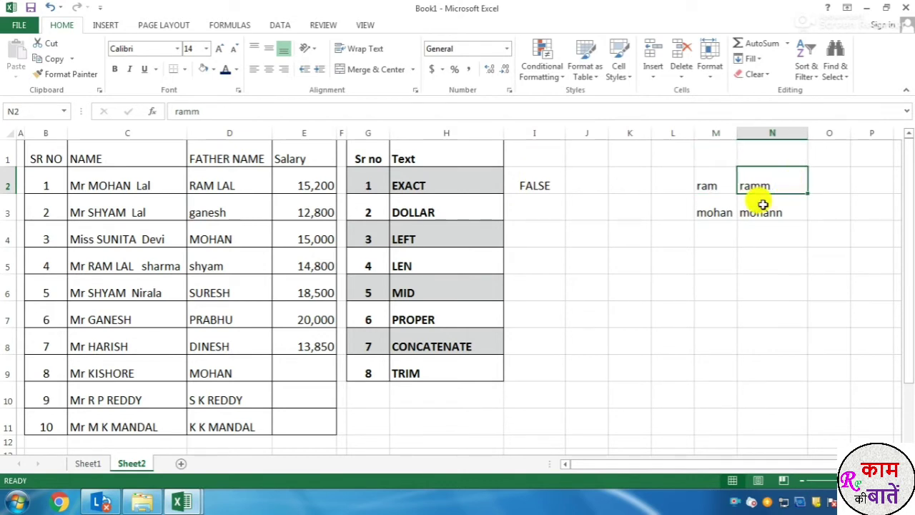
{"action": "left_click", "coordinate": [554, 184]}
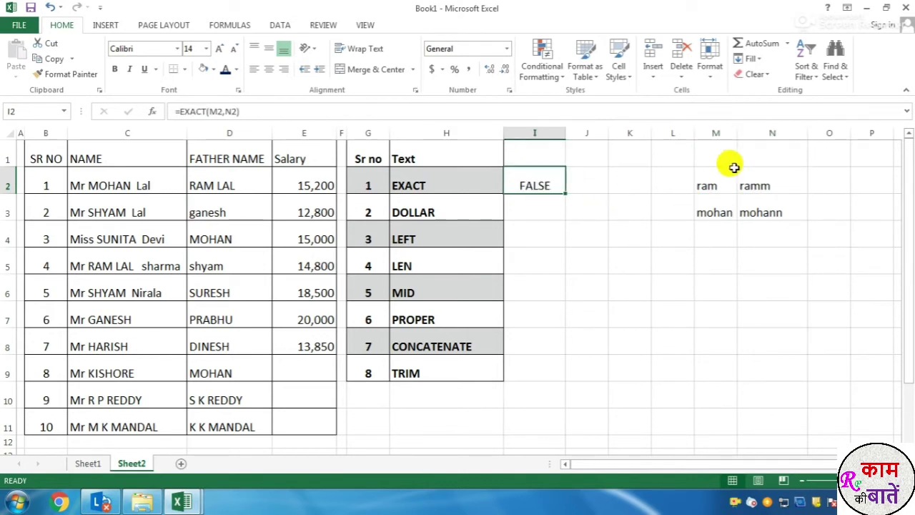
Remove the extra "m" from the name in N2, and compare it with M2 and the EXACT result in I2
{"action": "double_click", "coordinate": [771, 185]}
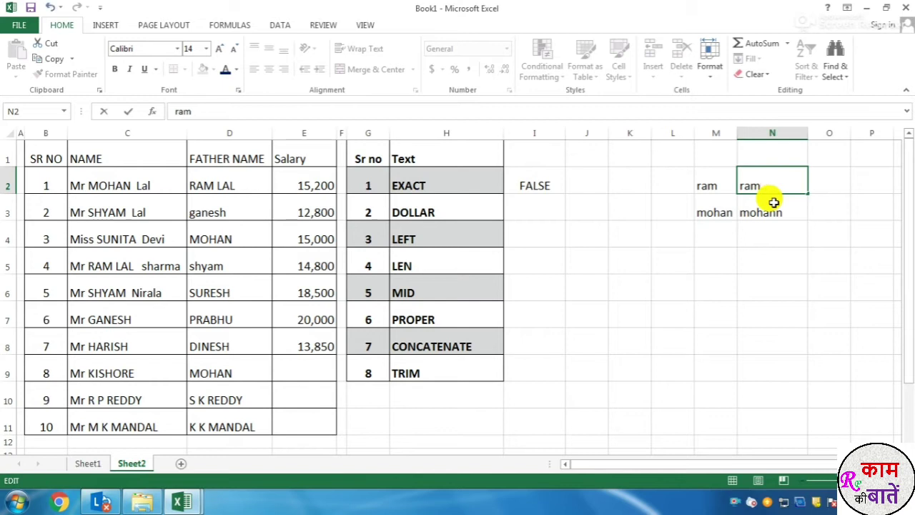
{"action": "key", "text": "Return"}
{"action": "left_click", "coordinate": [540, 184]}
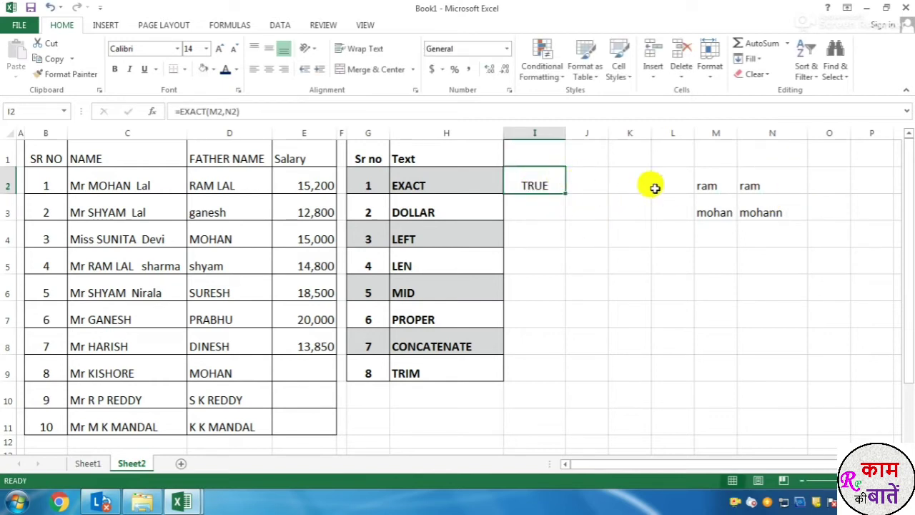
{"action": "left_click", "coordinate": [704, 181]}
{"action": "left_click", "coordinate": [755, 182]}
Label the compared columns "text 1" in M1 and "text 2" in N1, and check row 2's entries against I2
{"action": "left_click", "coordinate": [712, 161]}
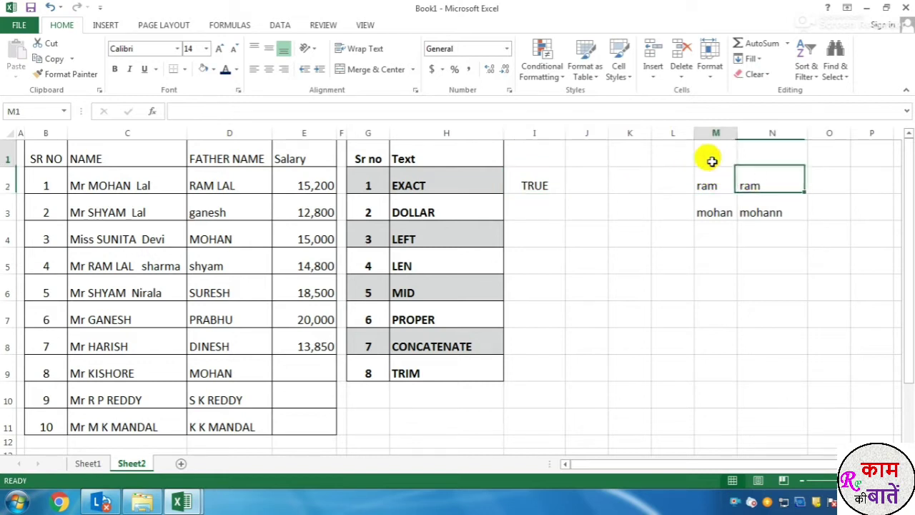
{"action": "type", "text": "text 1"}
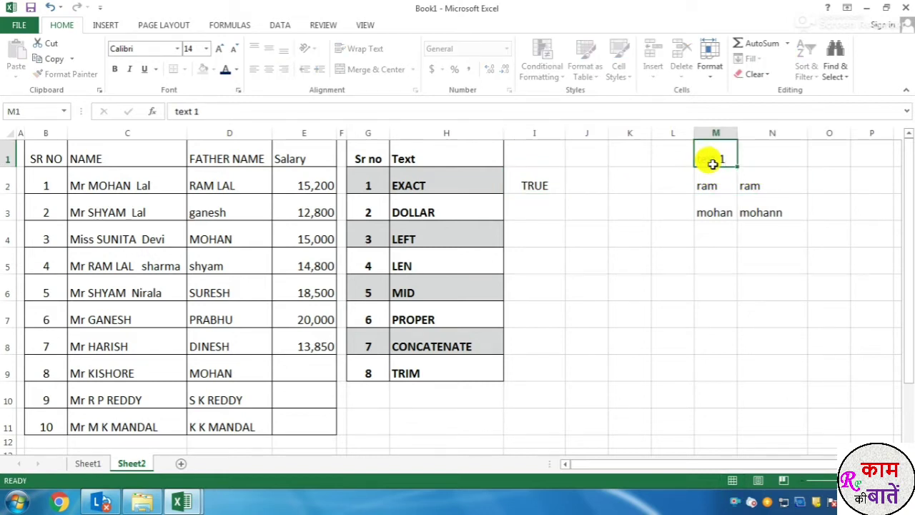
{"action": "key", "text": "Tab"}
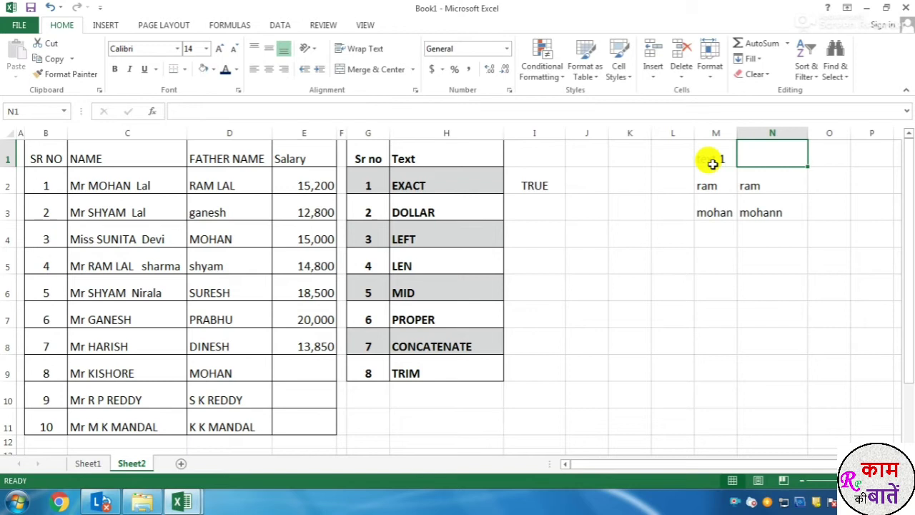
{"action": "type", "text": "text 2"}
{"action": "key", "text": "Return"}
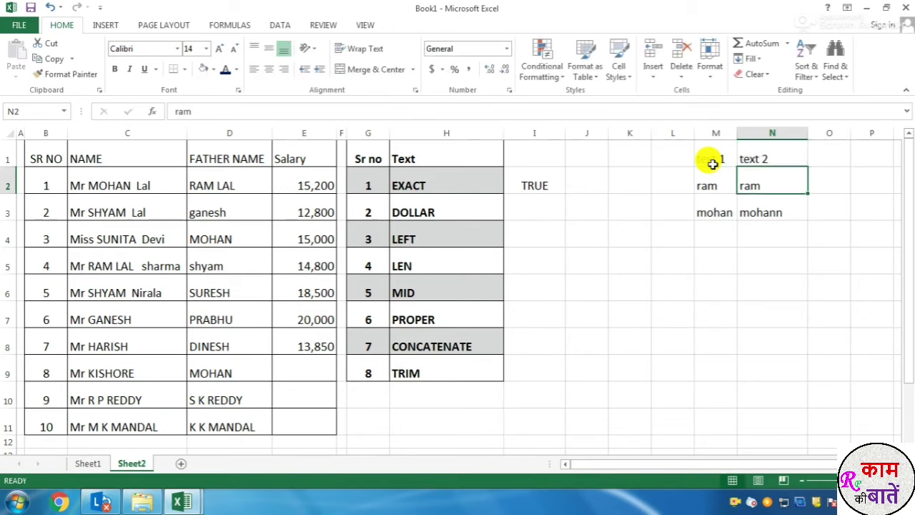
{"action": "left_click", "coordinate": [712, 184]}
{"action": "key", "text": "Right"}
{"action": "left_click", "coordinate": [527, 184]}
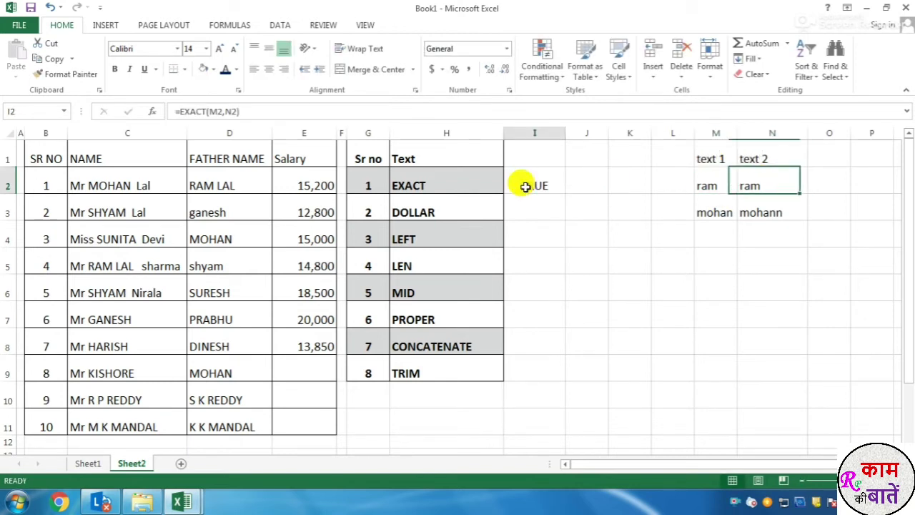
Enter =EXACT(M3,N3) in J2 to compare the two name spellings in row 3
{"action": "left_click", "coordinate": [705, 209]}
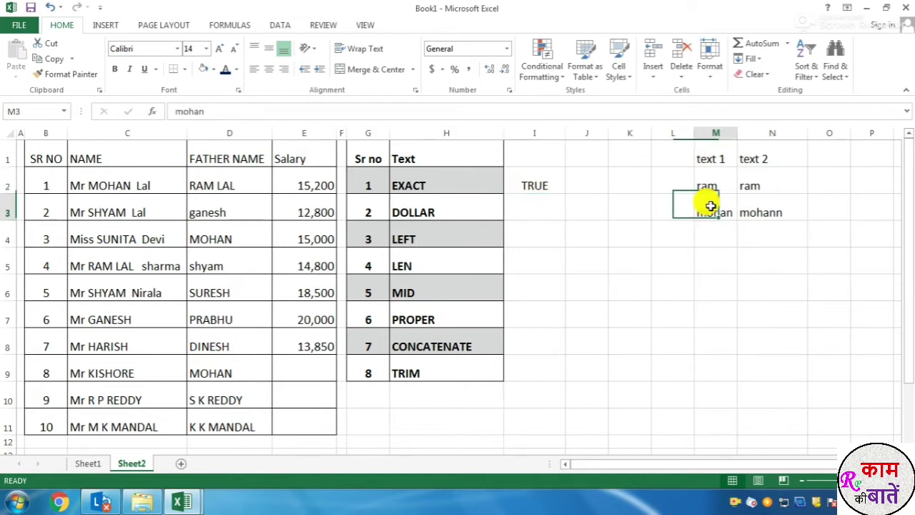
{"action": "left_click", "coordinate": [762, 209]}
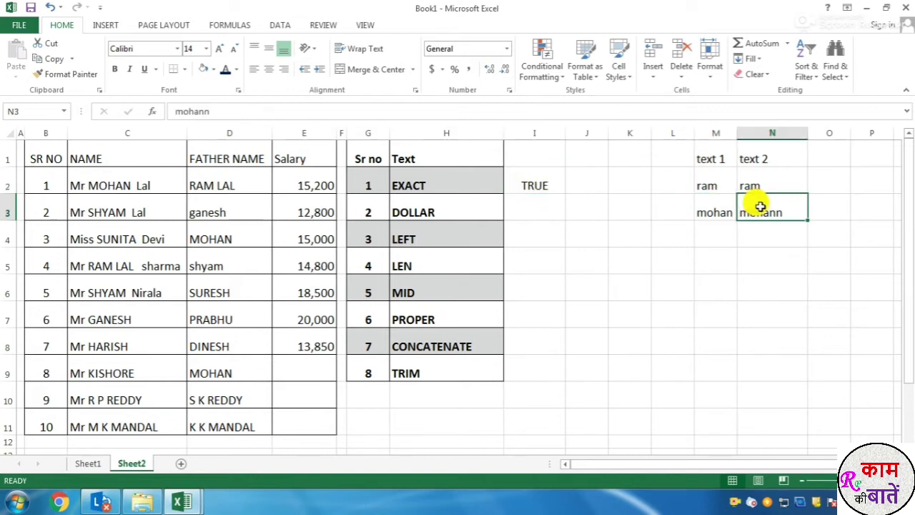
{"action": "left_click", "coordinate": [594, 186]}
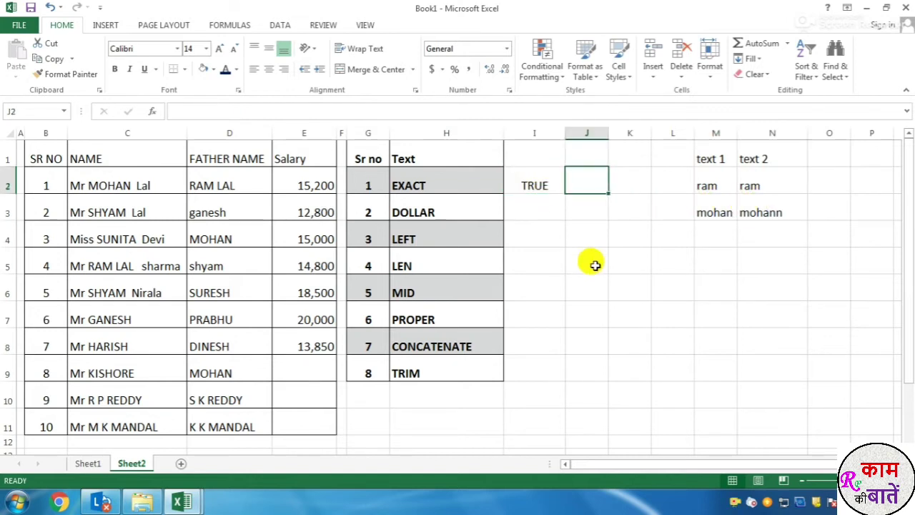
{"action": "type", "text": "="}
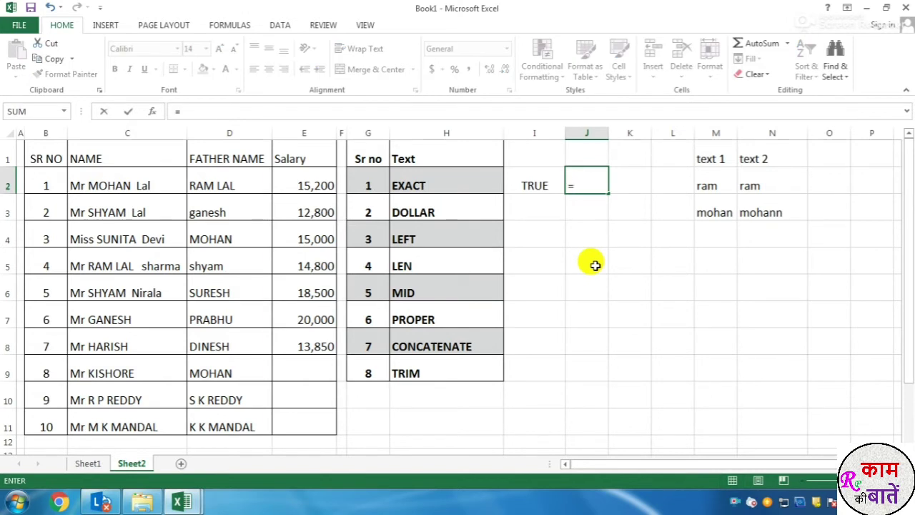
{"action": "type", "text": "ex"}
{"action": "key", "text": "Tab"}
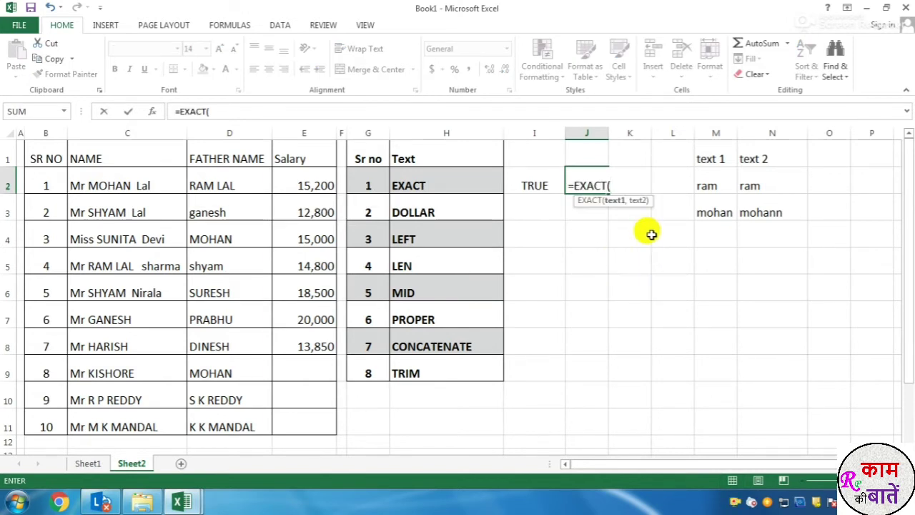
{"action": "left_click", "coordinate": [703, 213]}
{"action": "type", "text": ","}
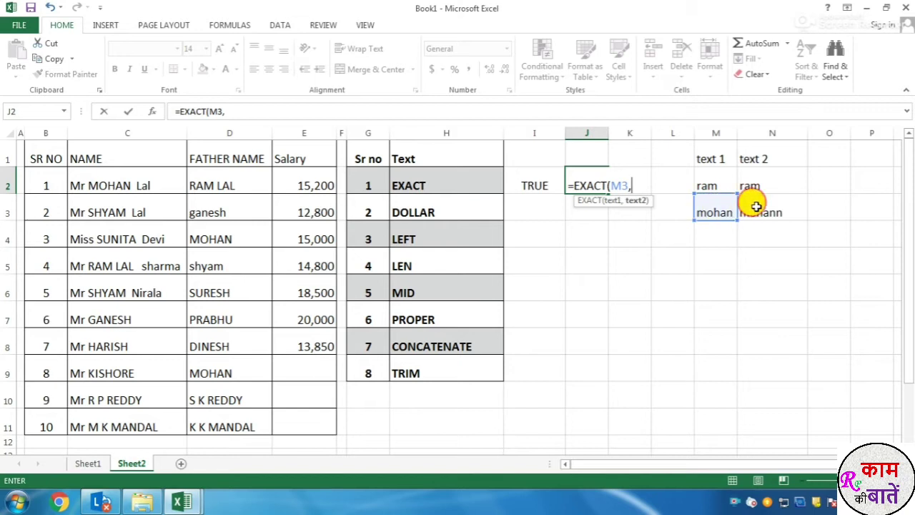
{"action": "left_click", "coordinate": [756, 206]}
{"action": "key", "text": "Return"}
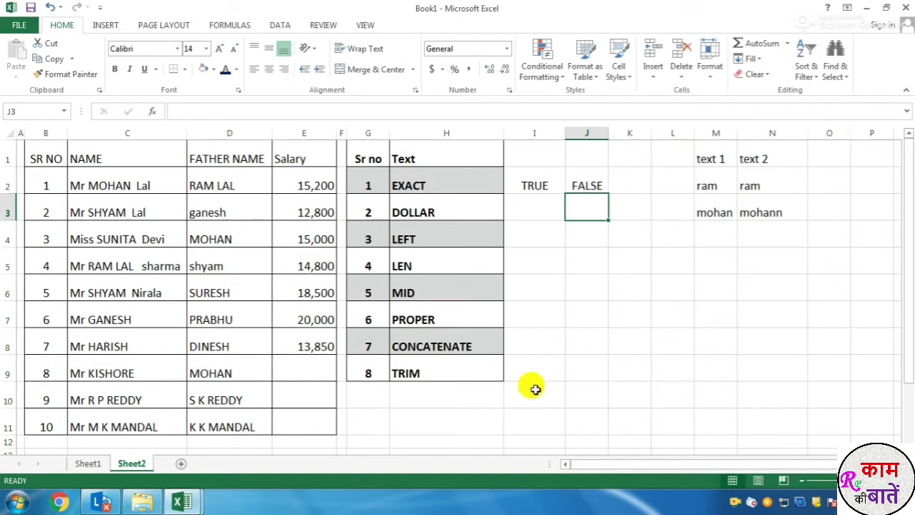
Enter =DOLLAR(E2,2) in I3 to convert the first salary to currency text, and widen column I to fit
{"action": "left_click", "coordinate": [529, 207]}
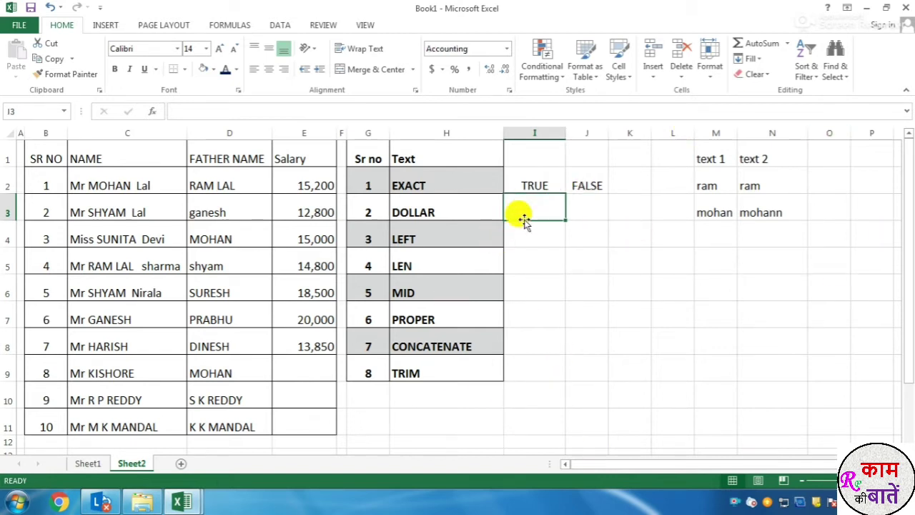
{"action": "type", "text": "=do"}
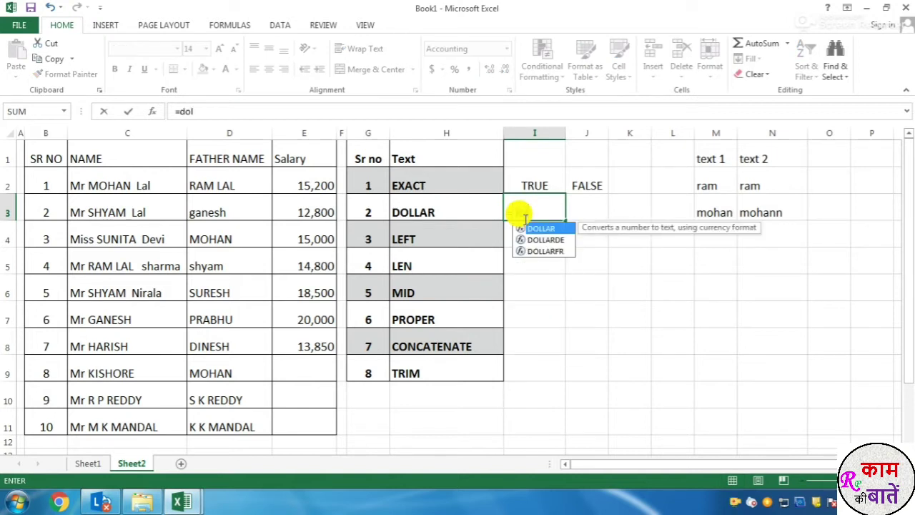
{"action": "type", "text": "l"}
{"action": "key", "text": "Tab"}
{"action": "left_click", "coordinate": [306, 186]}
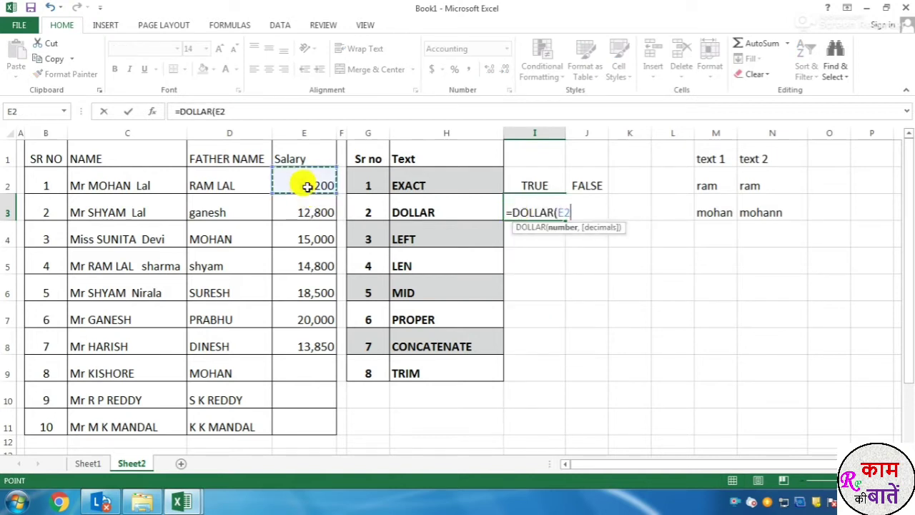
{"action": "type", "text": ",2"}
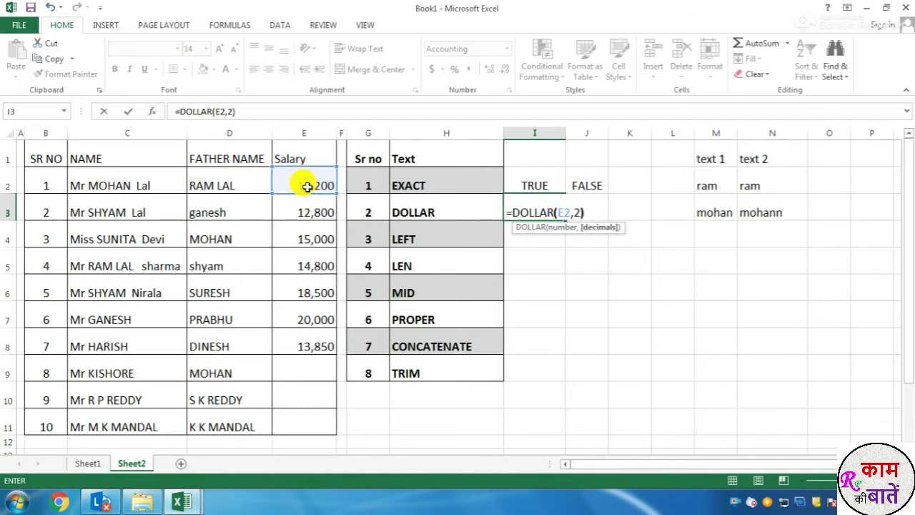
{"action": "key", "text": "Return"}
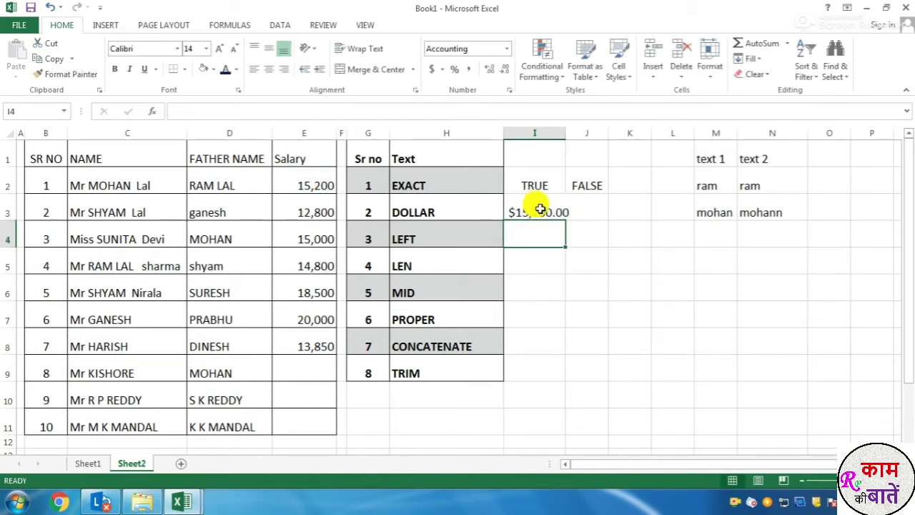
{"action": "left_click_drag", "start_coordinate": [565, 133], "coordinate": [582, 135]}
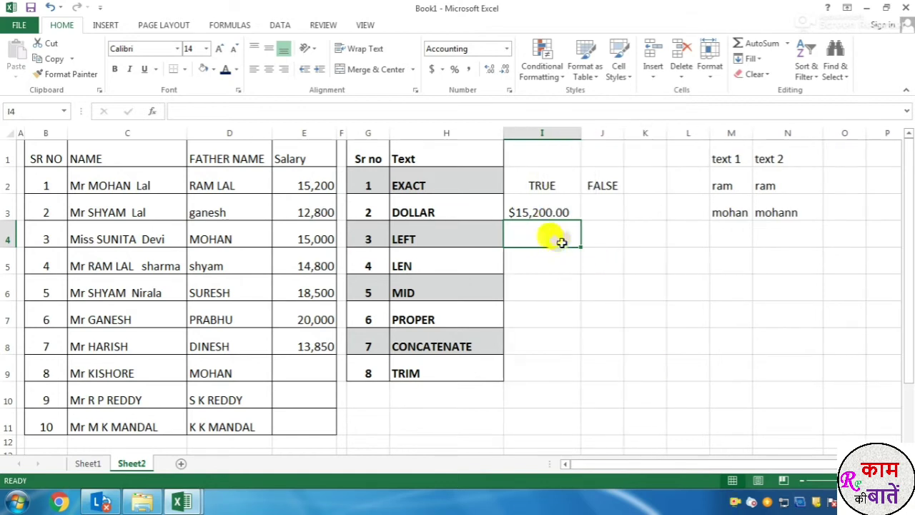
Review the salaries in column E, the DOLLAR formula in I3 and the accounting currency formats available for it
{"action": "left_click_drag", "start_coordinate": [315, 188], "coordinate": [307, 359]}
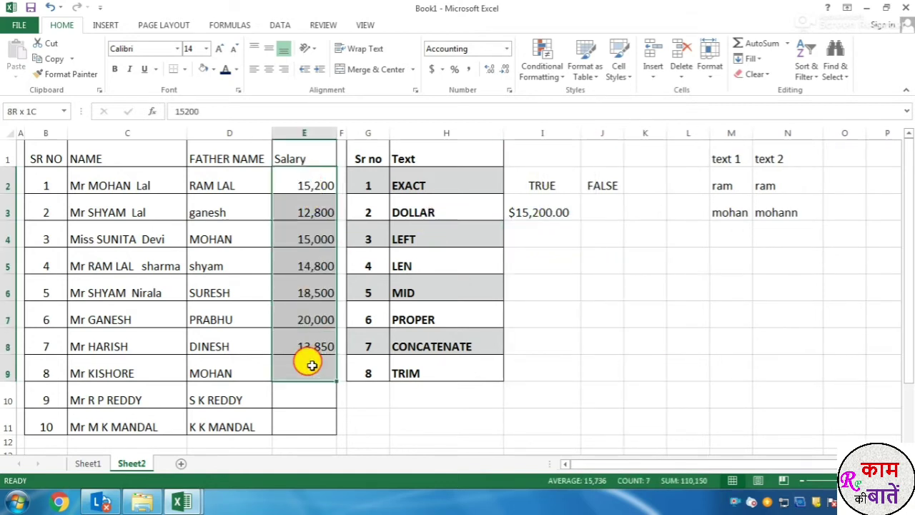
{"action": "left_click", "coordinate": [536, 206]}
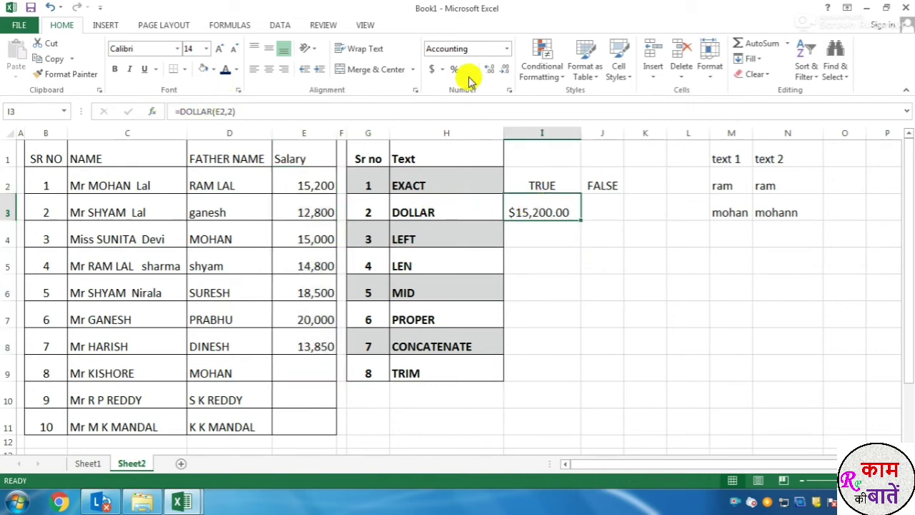
{"action": "left_click", "coordinate": [440, 70]}
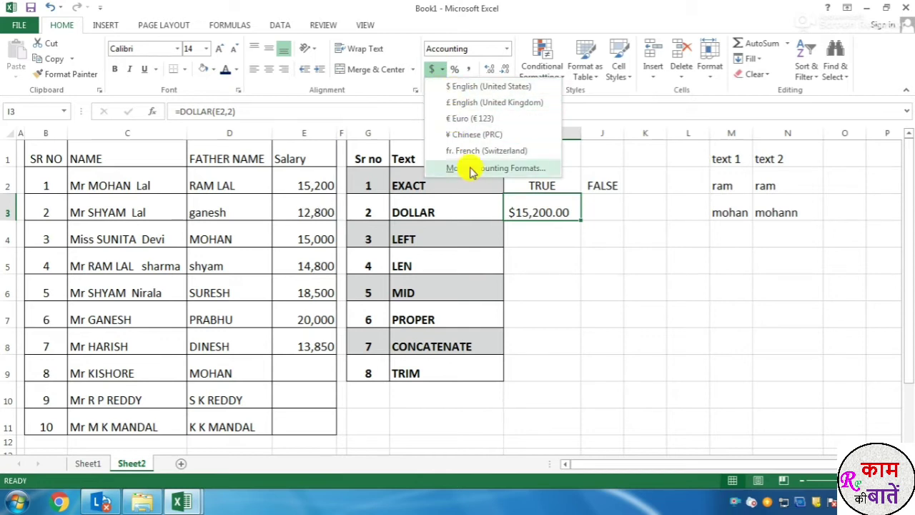
{"action": "left_click", "coordinate": [559, 245]}
{"action": "left_click", "coordinate": [571, 251]}
{"action": "left_click", "coordinate": [561, 213]}
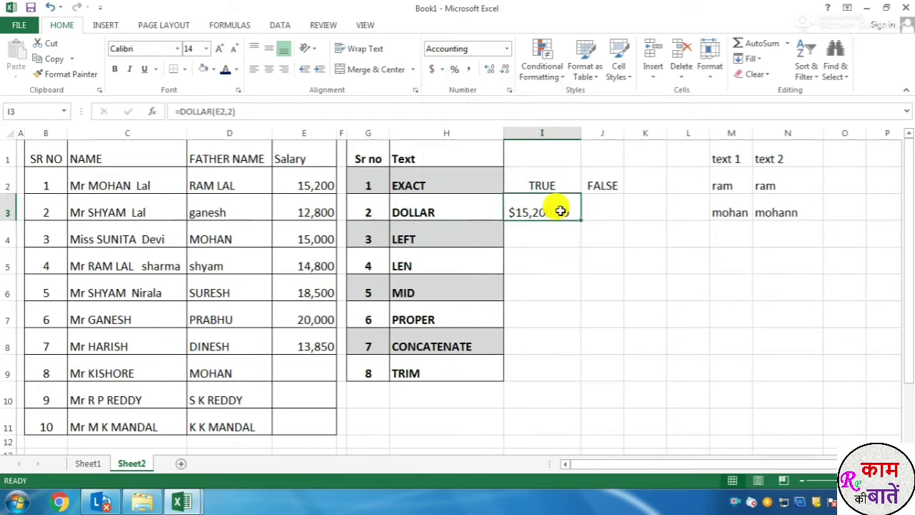
Set the decimals argument of the DOLLAR formula in I3 to 0
{"action": "double_click", "coordinate": [529, 214]}
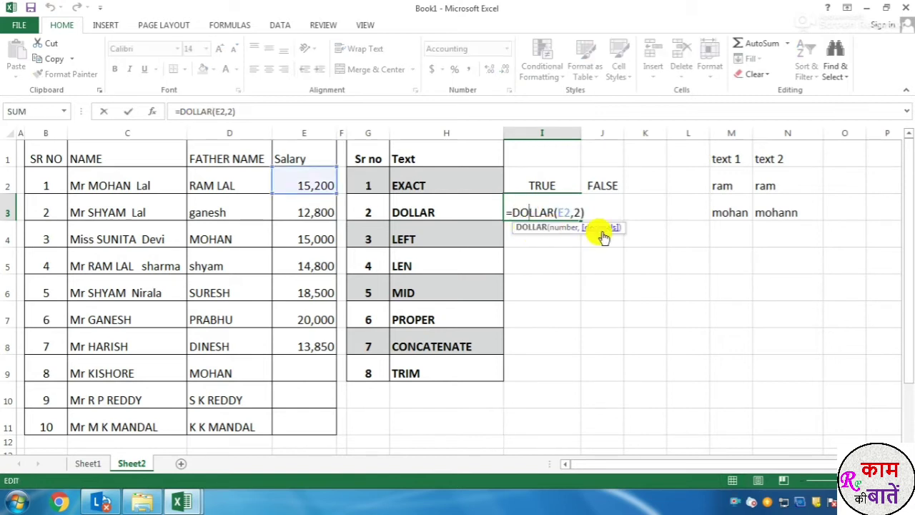
{"action": "left_click", "coordinate": [573, 213]}
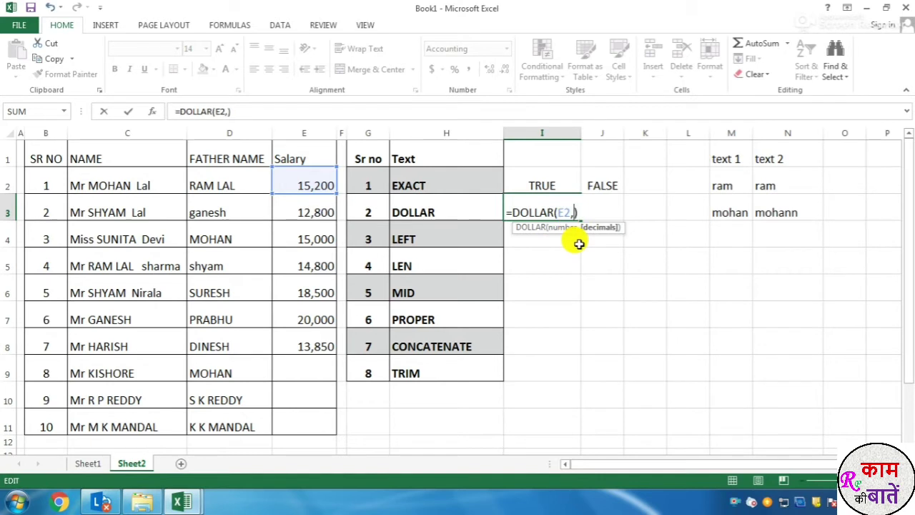
{"action": "type", "text": "0"}
{"action": "key", "text": "Return"}
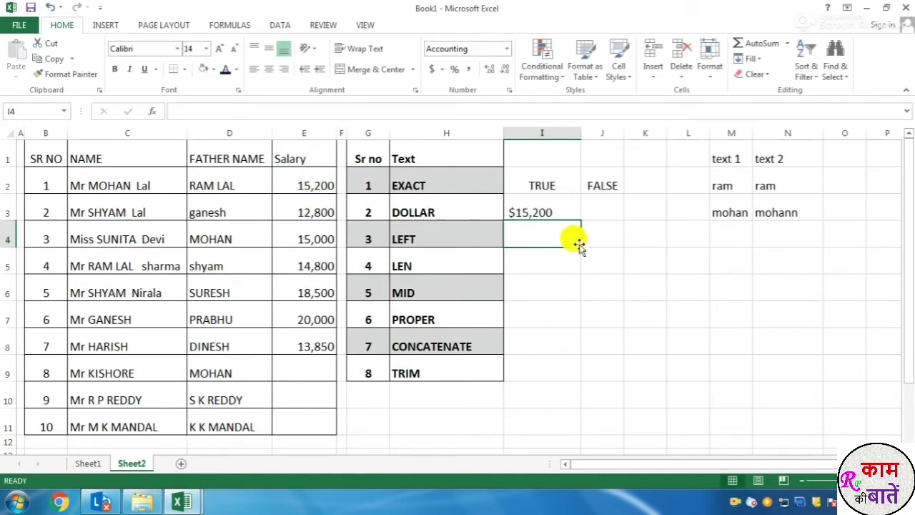
Set the decimals argument of the DOLLAR formula in I3 back to 2
{"action": "left_click", "coordinate": [545, 212]}
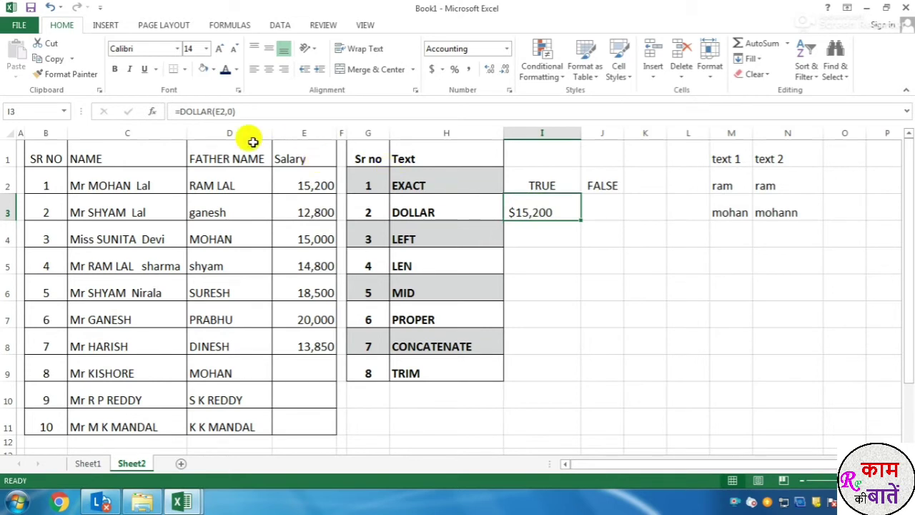
{"action": "left_click", "coordinate": [231, 111]}
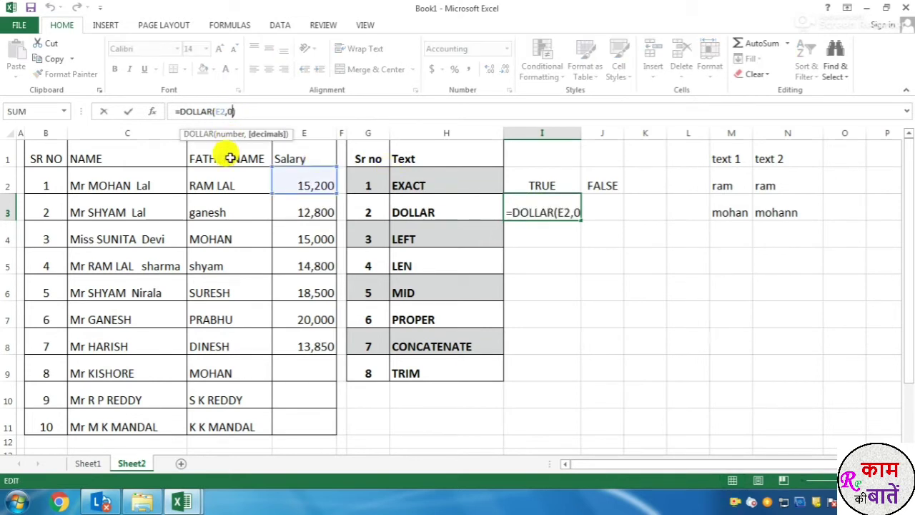
{"action": "key", "text": "Return"}
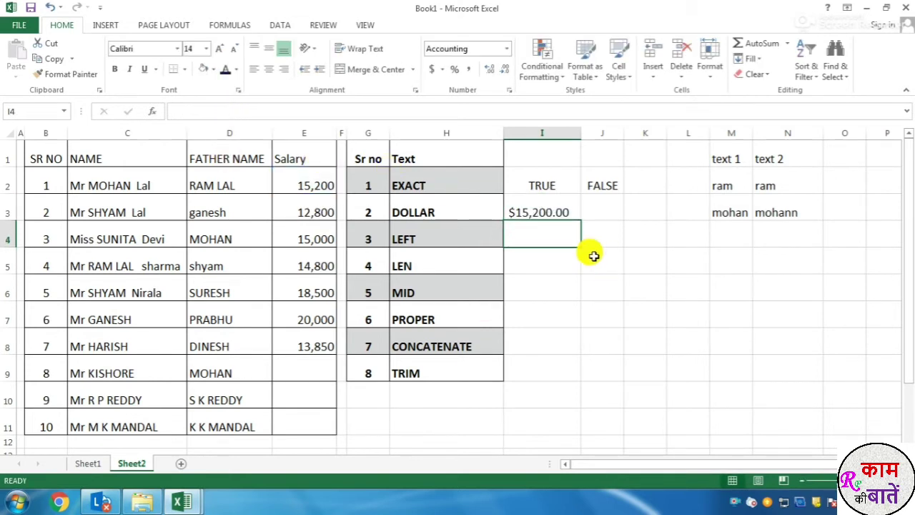
Fill the DOLLAR formula from I3 down through I9, and undo the fill
{"action": "left_click", "coordinate": [547, 202]}
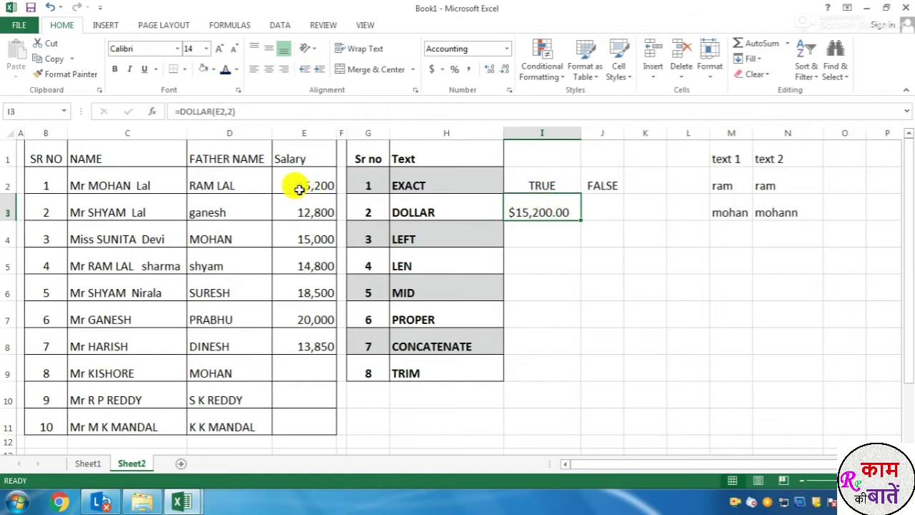
{"action": "left_click_drag", "start_coordinate": [582, 223], "coordinate": [577, 379]}
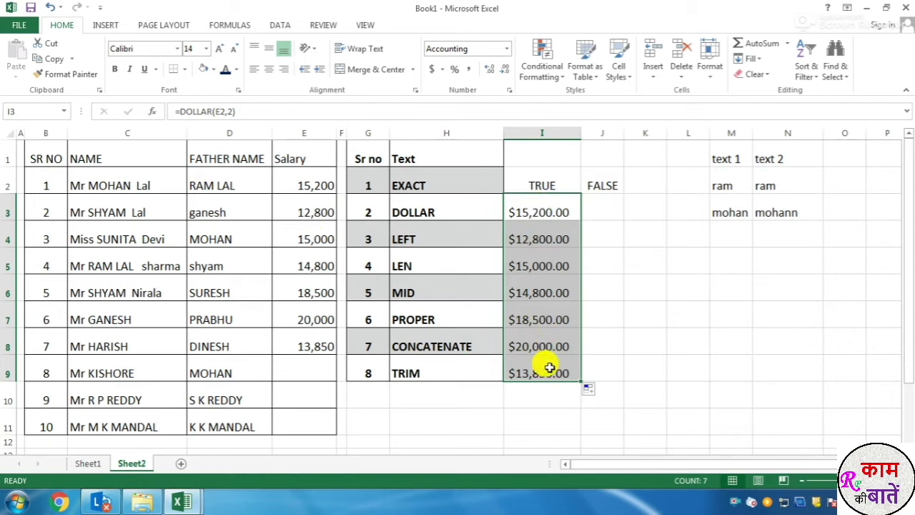
{"action": "key", "text": "ctrl+z"}
{"action": "left_click", "coordinate": [603, 312]}
Review the LEFT entry in H4, its result cell I4, and the title prefixes of the names in C4 and C5
{"action": "left_click", "coordinate": [531, 237]}
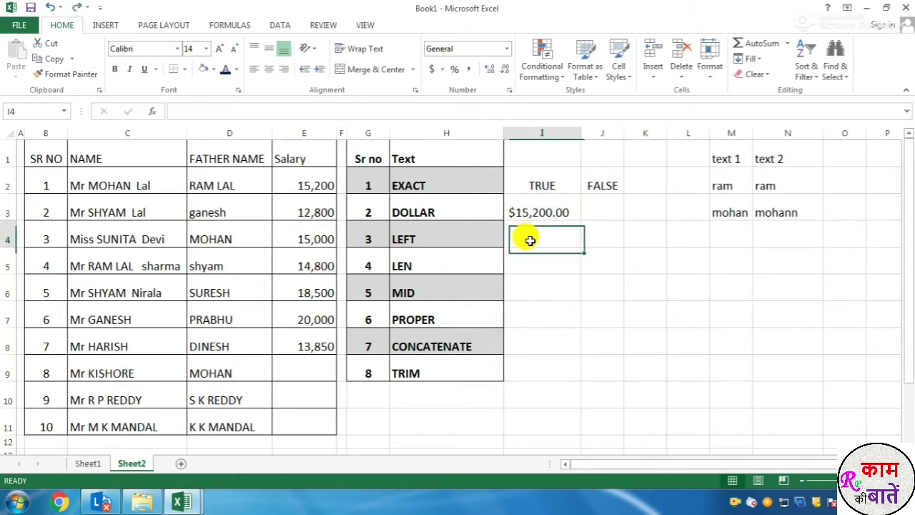
{"action": "left_click", "coordinate": [447, 243]}
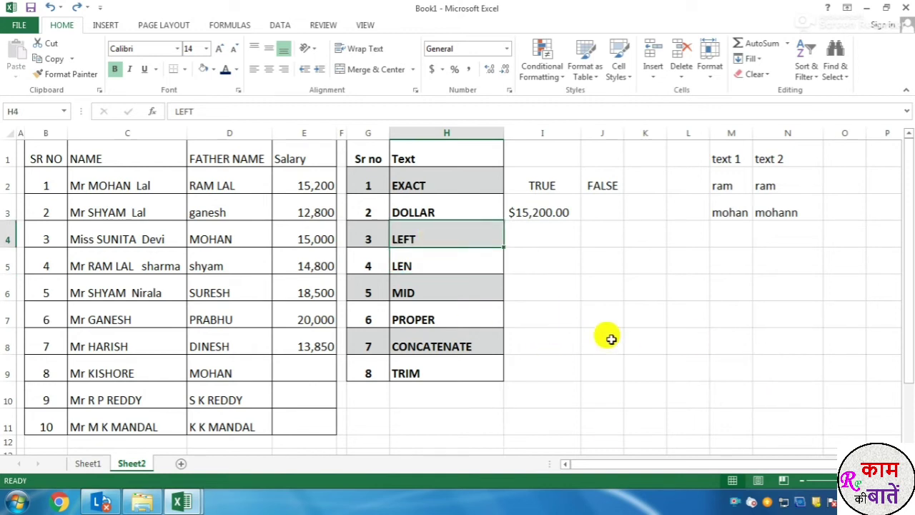
{"action": "left_click", "coordinate": [541, 237]}
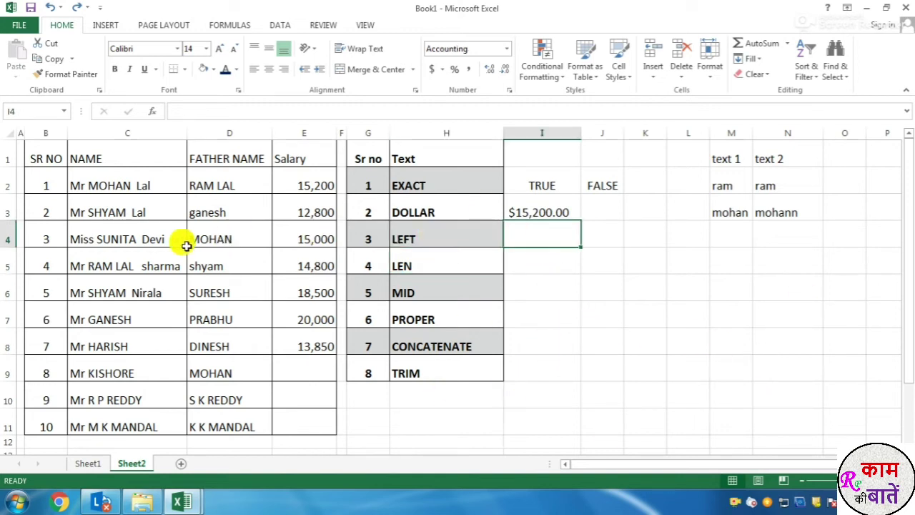
{"action": "left_click", "coordinate": [82, 239]}
{"action": "left_click", "coordinate": [76, 264]}
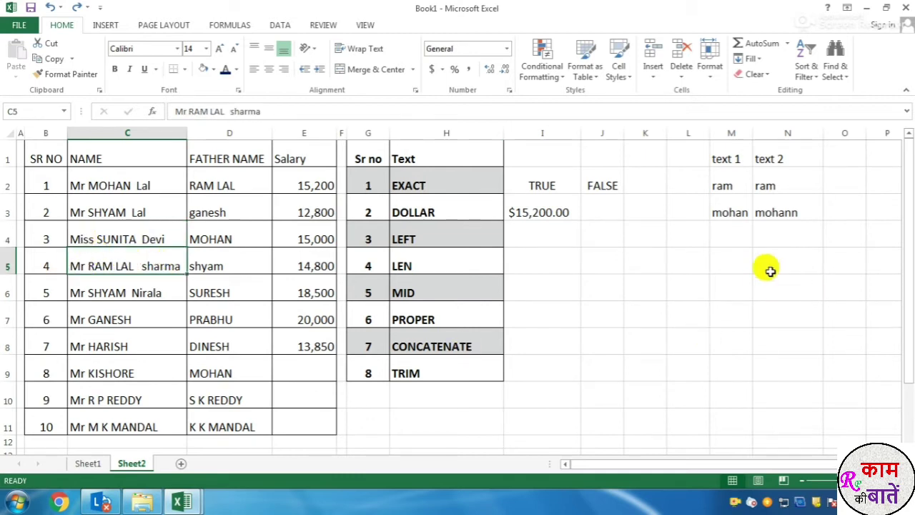
Enter two numbered sample names in N4 and N5, prefixed with "1." and "2." respectively
{"action": "left_click", "coordinate": [762, 234]}
{"action": "type", "text": "1. ram prasad"}
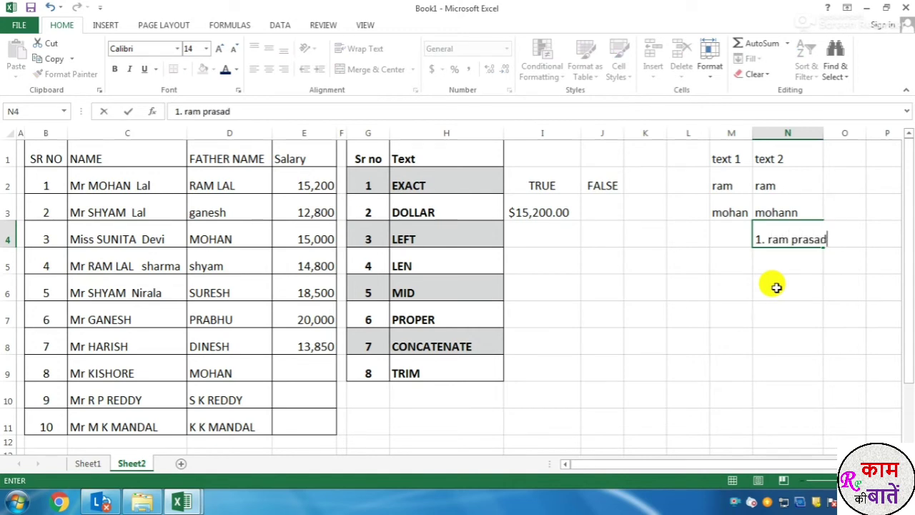
{"action": "left_click", "coordinate": [777, 288]}
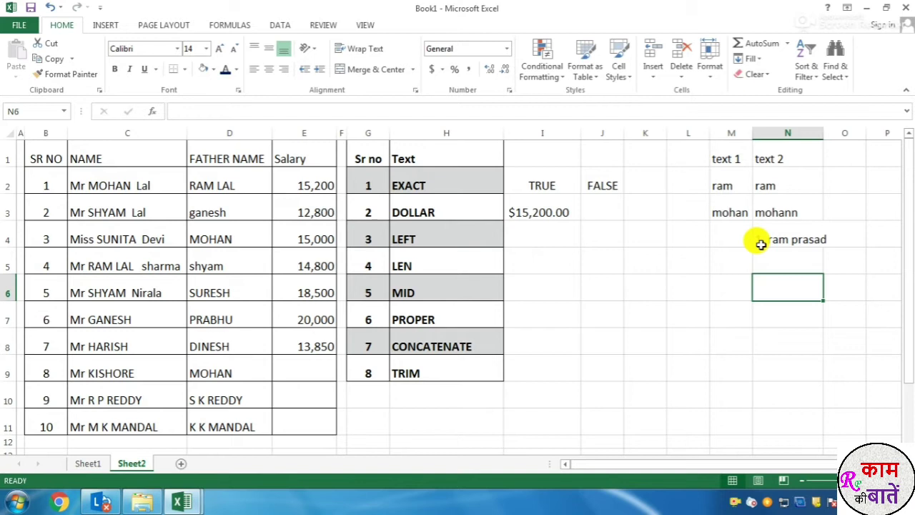
{"action": "left_click", "coordinate": [777, 254]}
{"action": "type", "text": "2. shyam"}
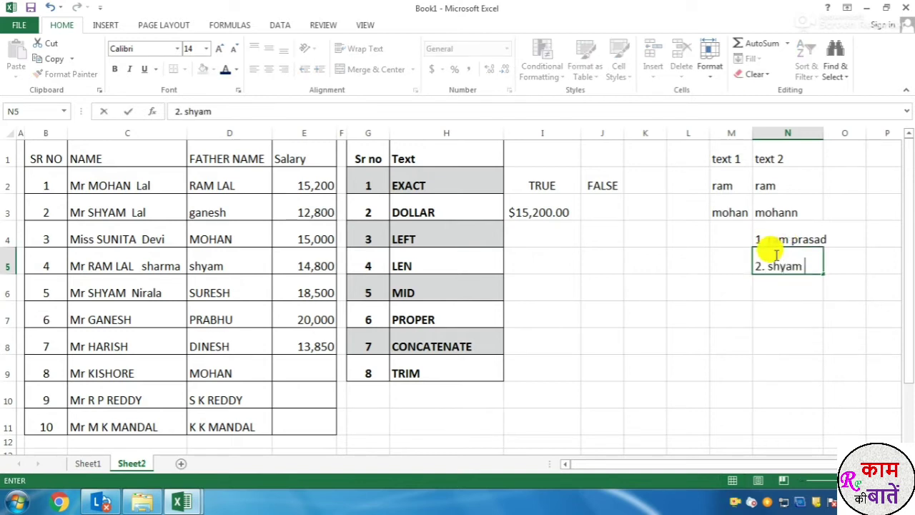
{"action": "type", "text": " lal"}
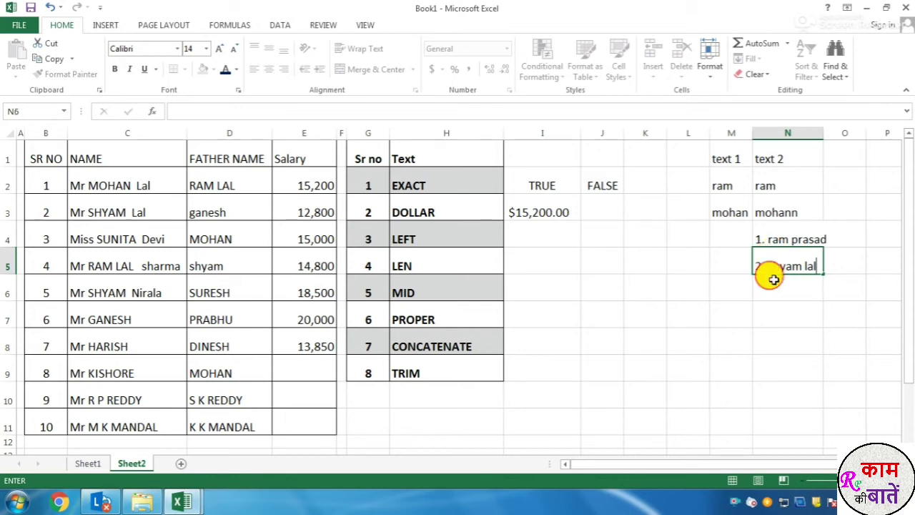
{"action": "left_click", "coordinate": [766, 294]}
Capitalize the first letter of the sample names in N4 and N5
{"action": "left_click", "coordinate": [772, 243]}
{"action": "double_click", "coordinate": [772, 243]}
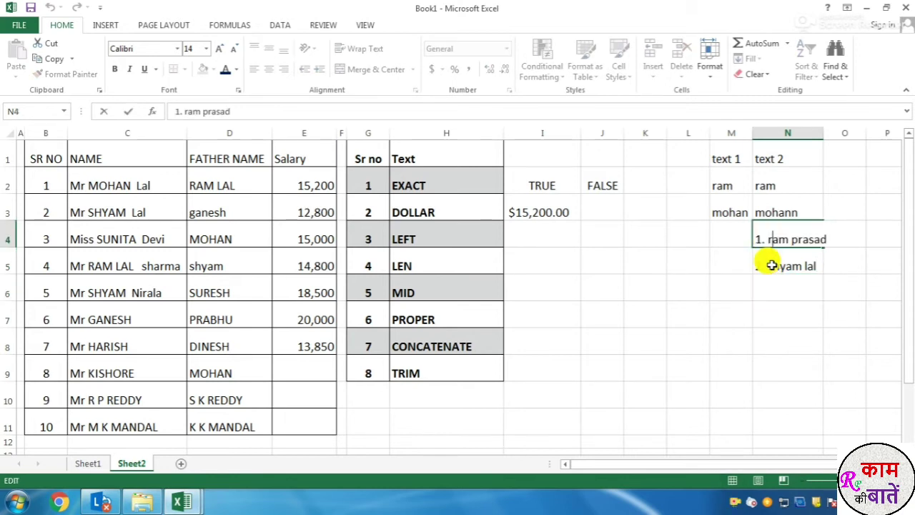
{"action": "key", "text": "BackSpace"}
{"action": "type", "text": "R"}
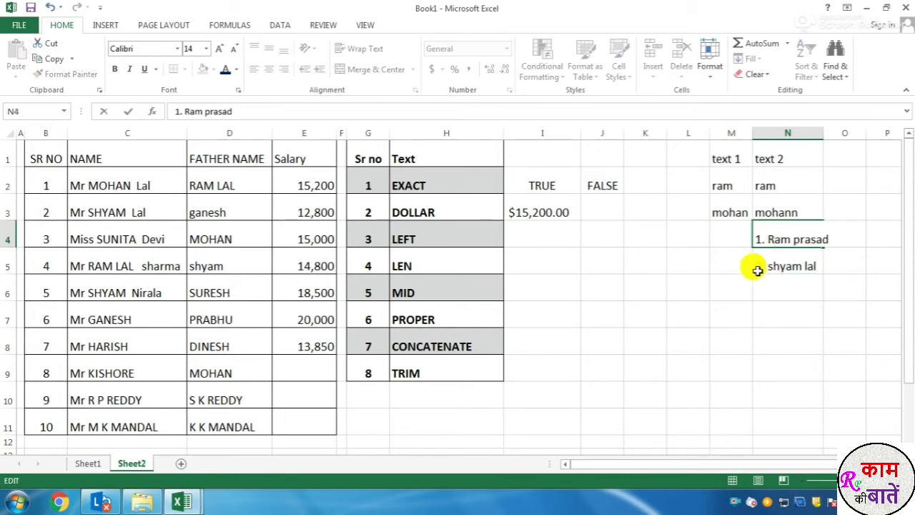
{"action": "double_click", "coordinate": [766, 263]}
{"action": "key", "text": "BackSpace"}
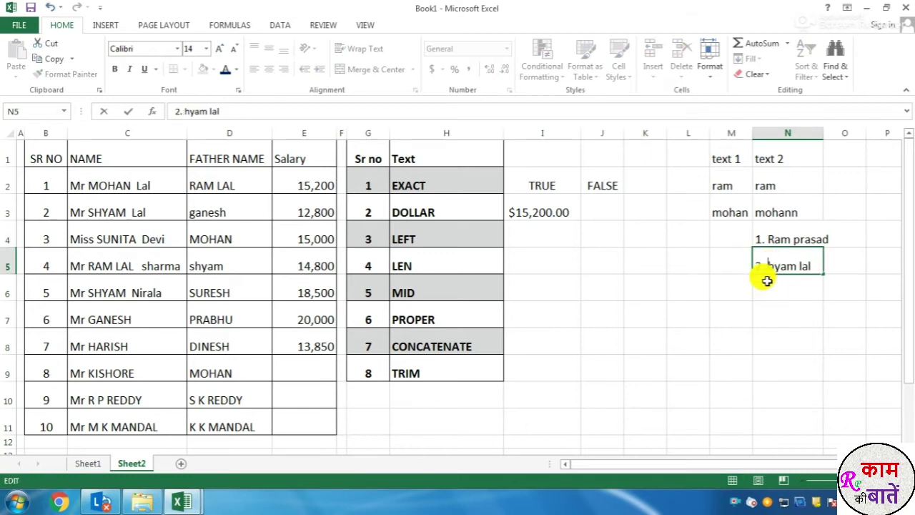
{"action": "key", "text": "Return"}
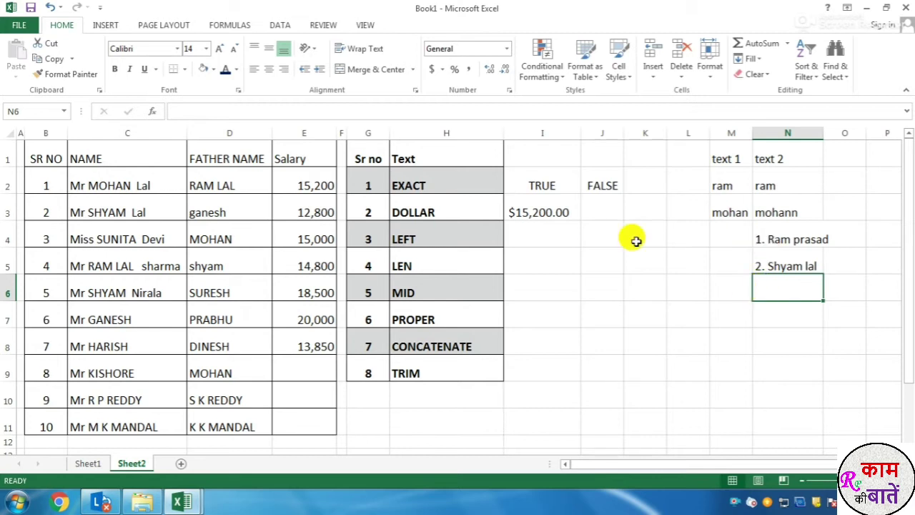
Enter =LEFT(N4,2) in I4 and fill the formula down to I5
{"action": "left_click", "coordinate": [533, 239]}
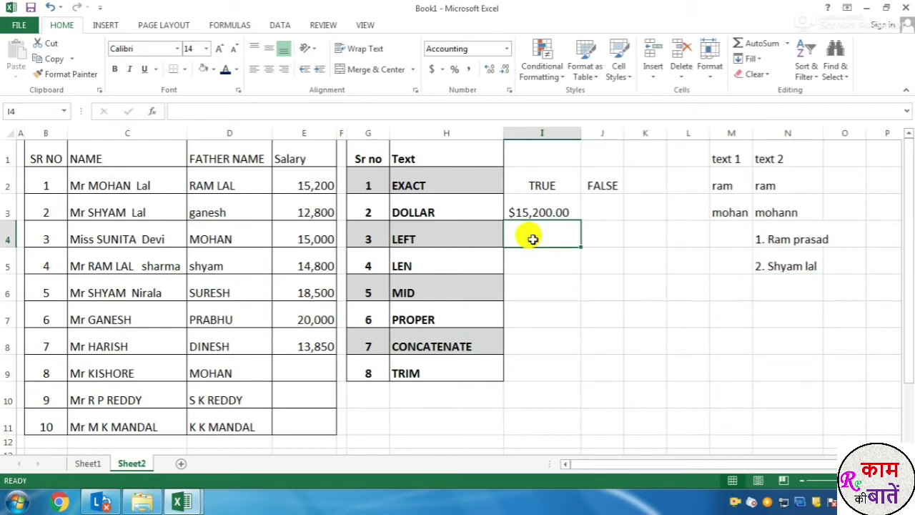
{"action": "type", "text": "=le"}
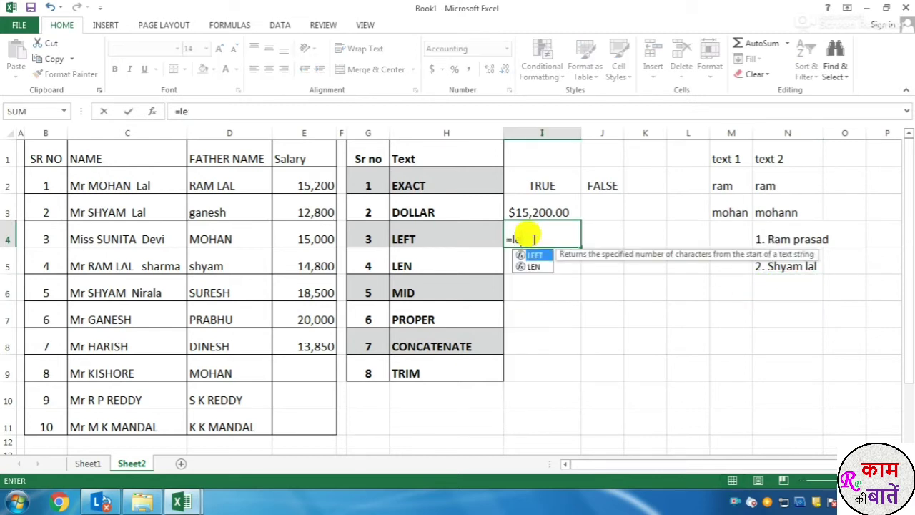
{"action": "type", "text": "ft"}
{"action": "key", "text": "Tab"}
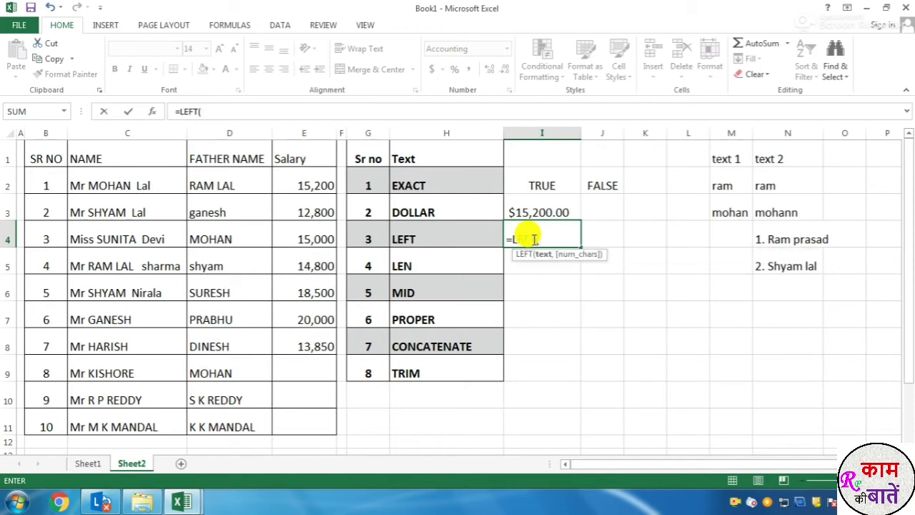
{"action": "left_click", "coordinate": [796, 241]}
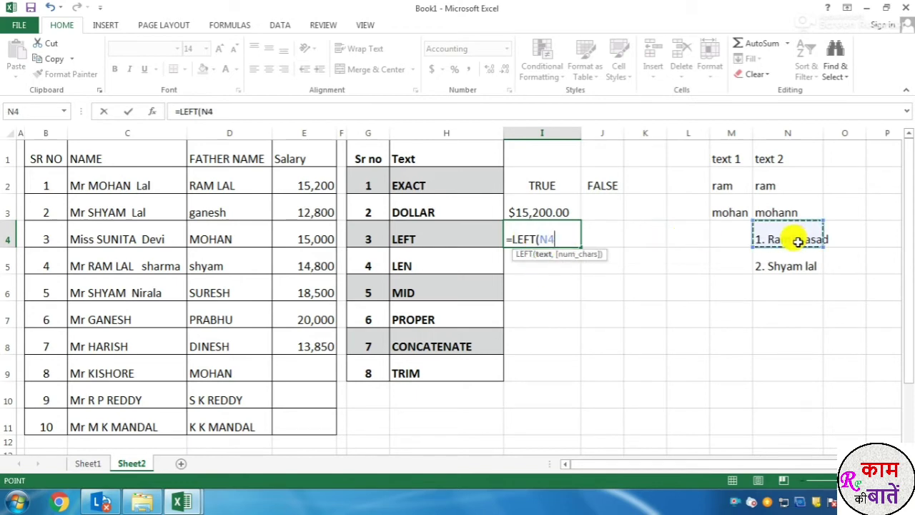
{"action": "type", "text": ","}
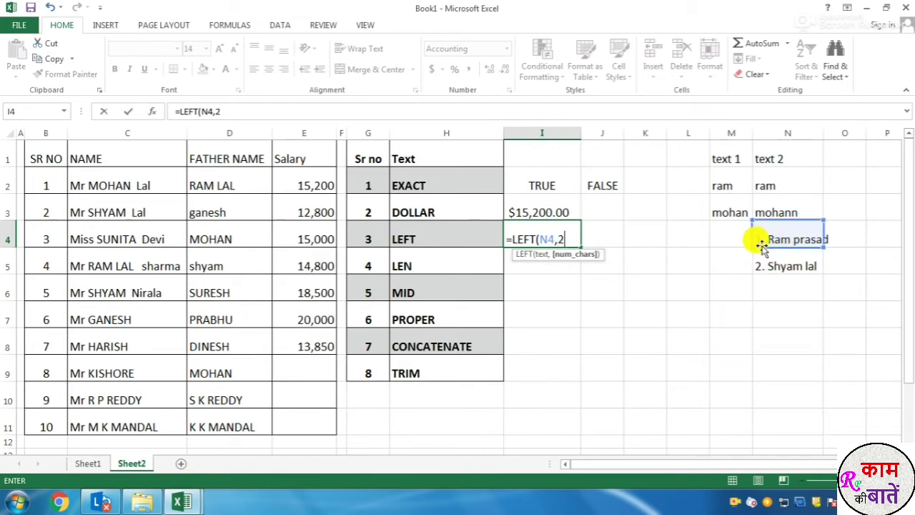
{"action": "type", "text": "2)"}
{"action": "key", "text": "Return"}
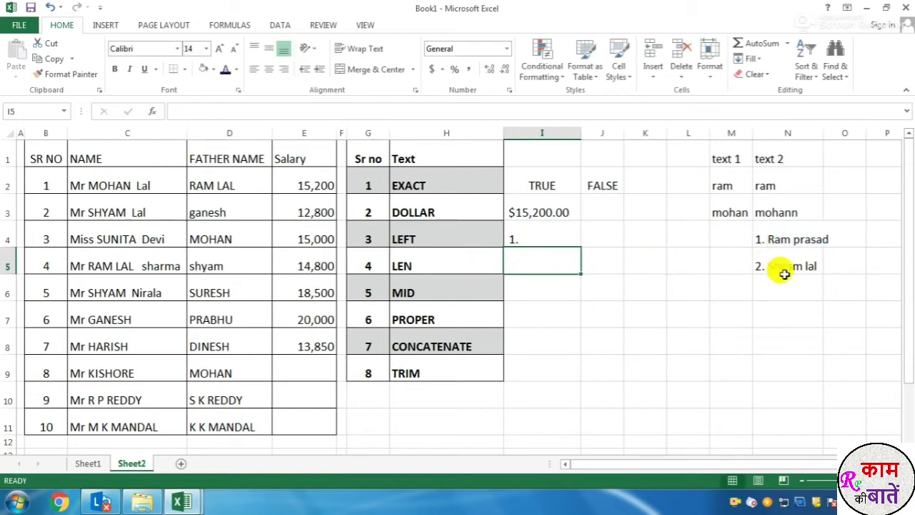
{"action": "left_click", "coordinate": [526, 236]}
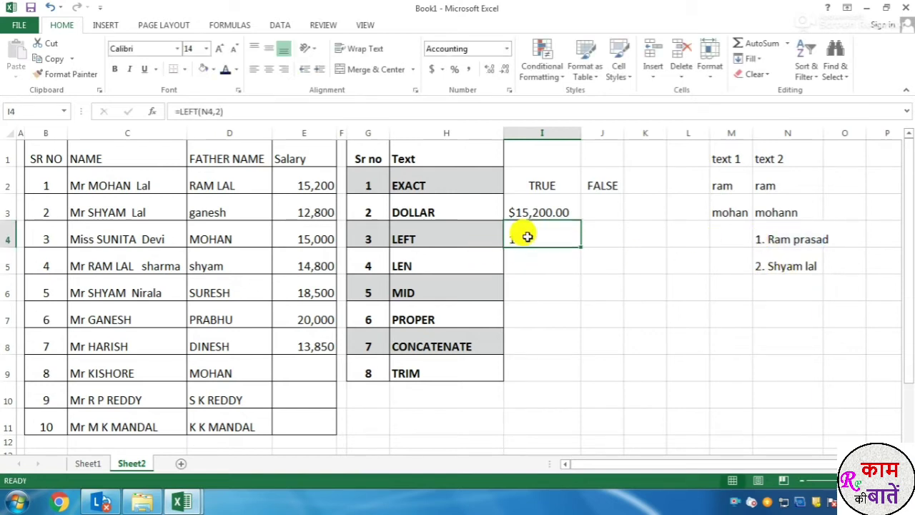
{"action": "left_click_drag", "start_coordinate": [583, 249], "coordinate": [581, 274]}
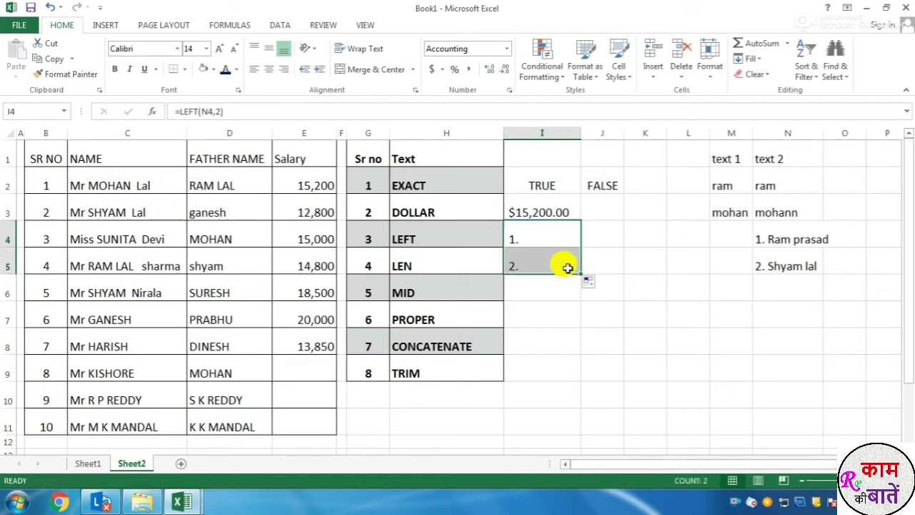
Enter a LEFT formula in J4 that extracts the first 2 characters of C5
{"action": "left_click", "coordinate": [595, 245]}
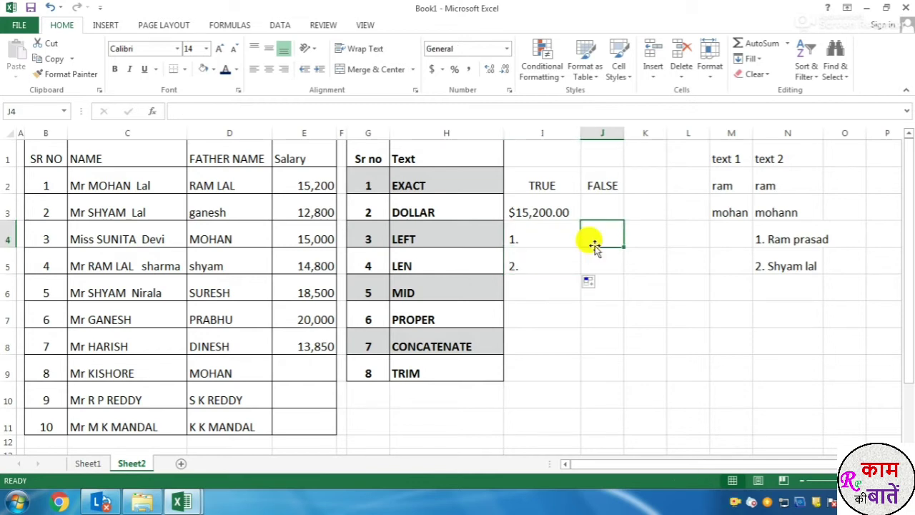
{"action": "type", "text": "=le"}
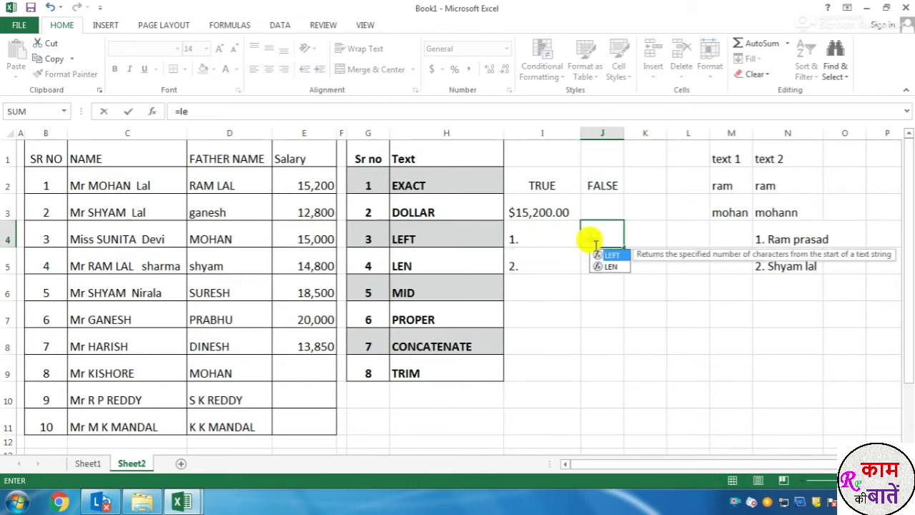
{"action": "type", "text": "ft"}
{"action": "key", "text": "Tab"}
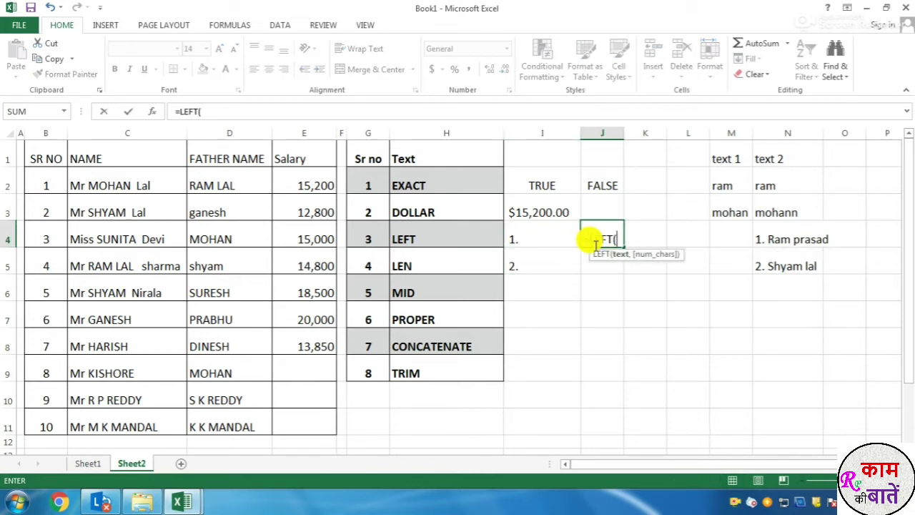
{"action": "left_click", "coordinate": [84, 241]}
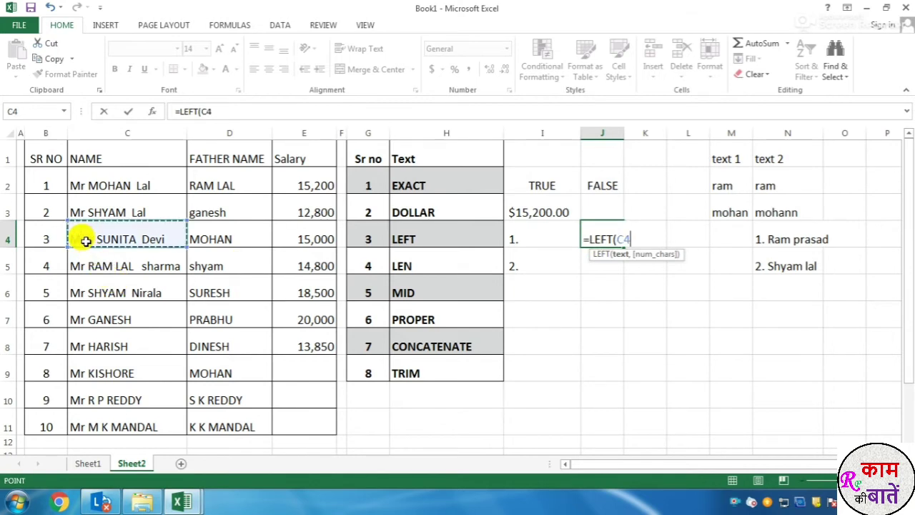
{"action": "left_click", "coordinate": [88, 264]}
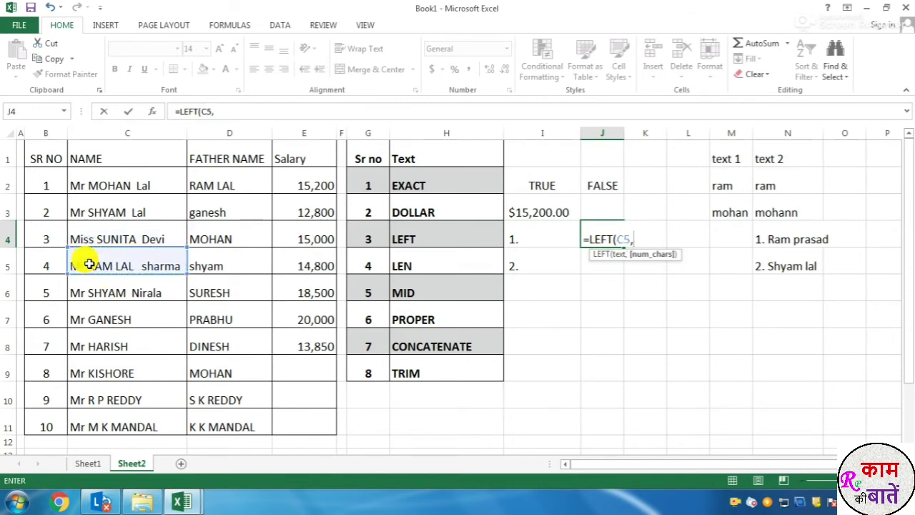
{"action": "type", "text": ","}
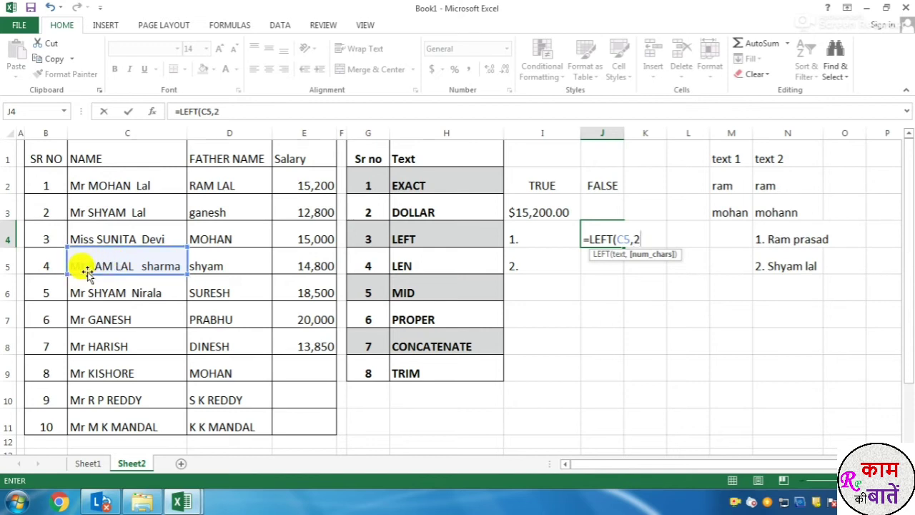
{"action": "key", "text": "Return"}
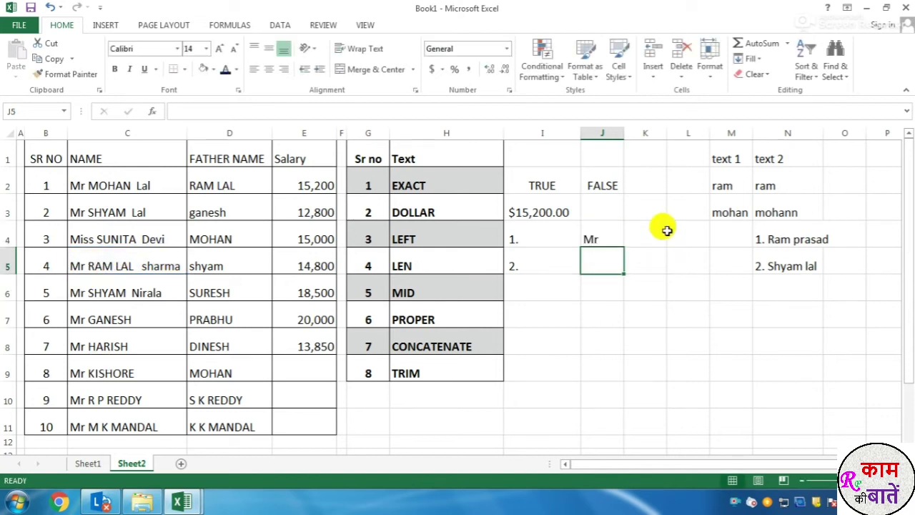
Fill the LEFT formula from J4 down through J10 and check the copied formulas cell by cell
{"action": "left_click", "coordinate": [615, 240]}
{"action": "left_click_drag", "start_coordinate": [624, 247], "coordinate": [621, 417]}
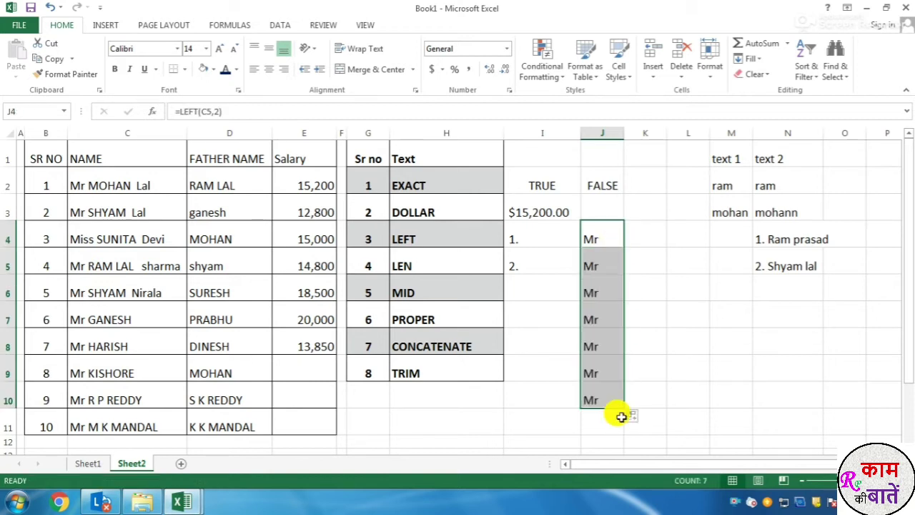
{"action": "left_click", "coordinate": [596, 261]}
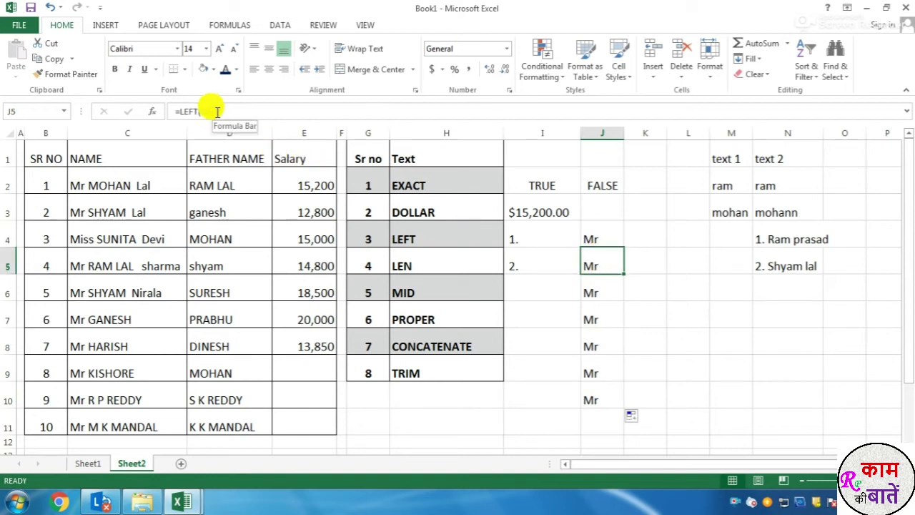
{"action": "left_click", "coordinate": [594, 297]}
{"action": "left_click", "coordinate": [599, 320]}
{"action": "left_click", "coordinate": [600, 347]}
{"action": "left_click", "coordinate": [602, 374]}
{"action": "left_click", "coordinate": [605, 400]}
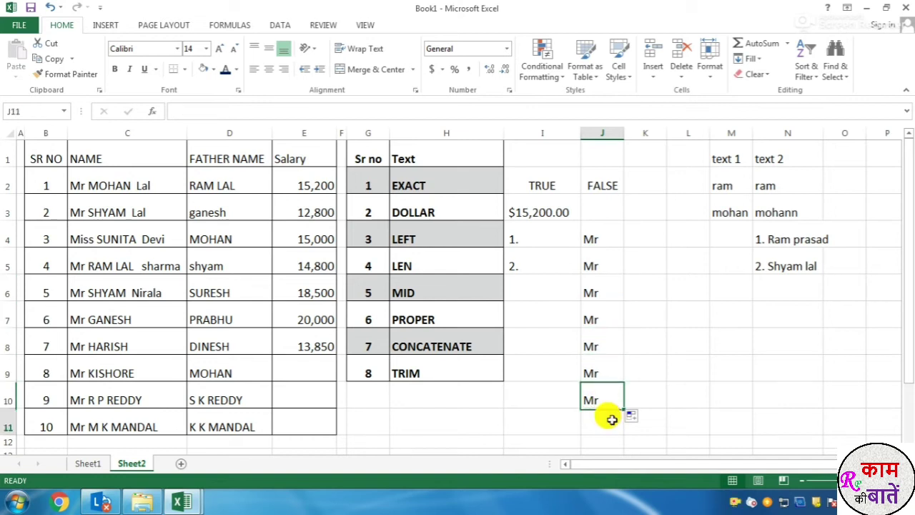
{"action": "left_click", "coordinate": [605, 427]}
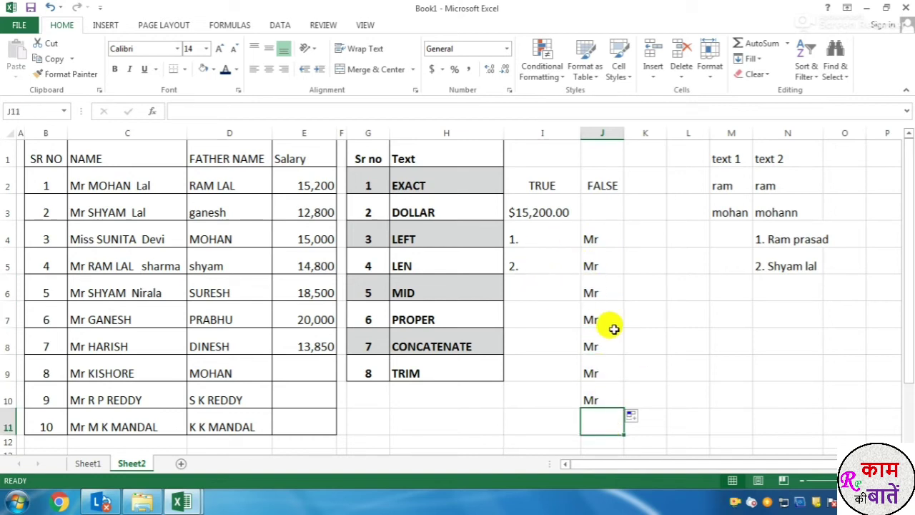
{"action": "left_click", "coordinate": [608, 327]}
{"action": "left_click", "coordinate": [672, 321]}
Clear the filled LEFT results from the range I5:J10
{"action": "left_click", "coordinate": [523, 265]}
{"action": "left_click_drag", "start_coordinate": [523, 266], "coordinate": [603, 401]}
{"action": "key", "text": "Delete"}
{"action": "left_click", "coordinate": [607, 357]}
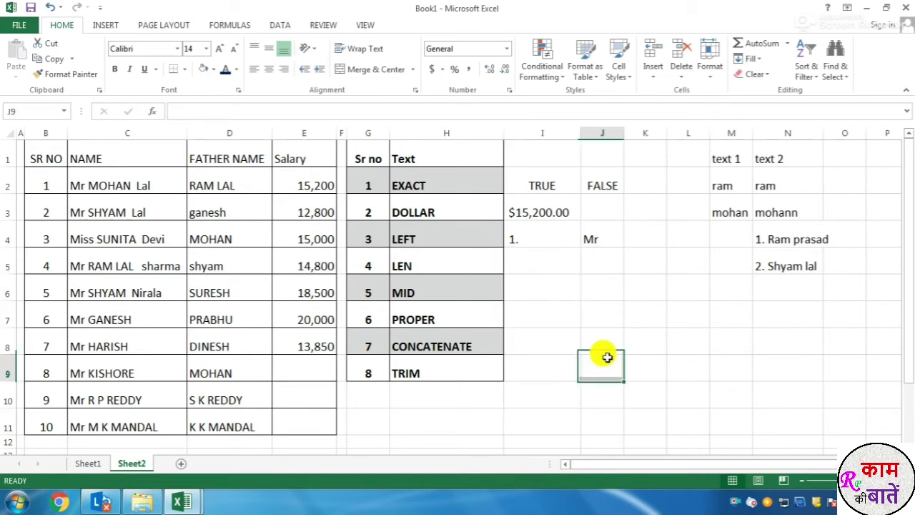
Review the LEFT formulas in I4 and J4, and select I5 beside the LEN entry
{"action": "left_click", "coordinate": [543, 241]}
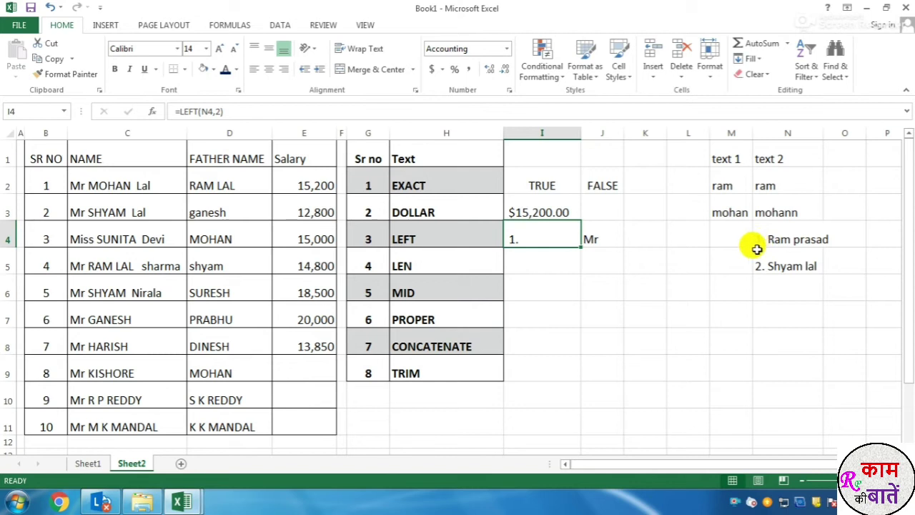
{"action": "left_click", "coordinate": [594, 247]}
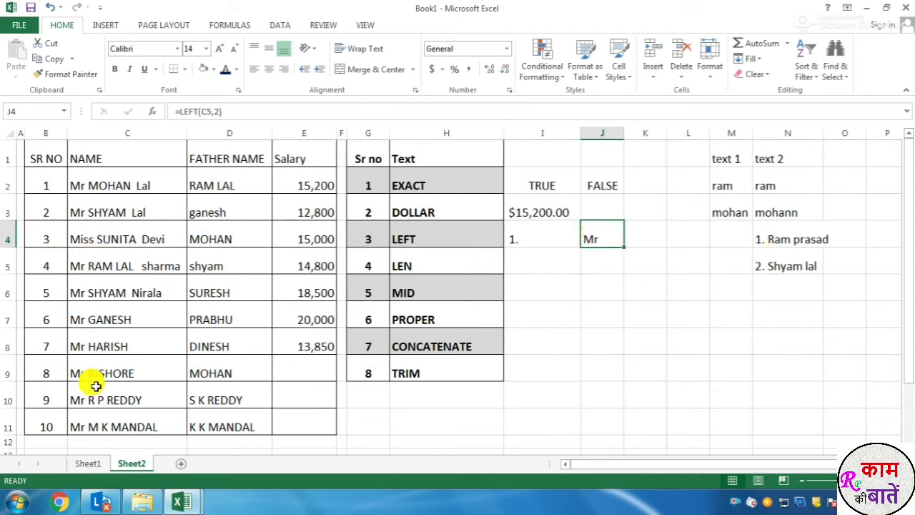
{"action": "left_click", "coordinate": [582, 266]}
{"action": "left_click", "coordinate": [529, 262]}
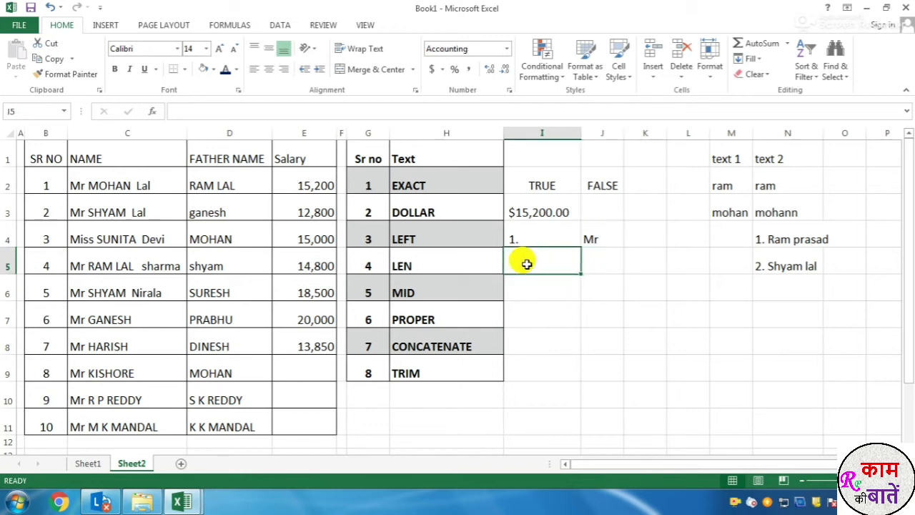
Examine the LEN entry in the function list and the name and father name entries in rows 7 to 11
{"action": "left_click", "coordinate": [408, 267]}
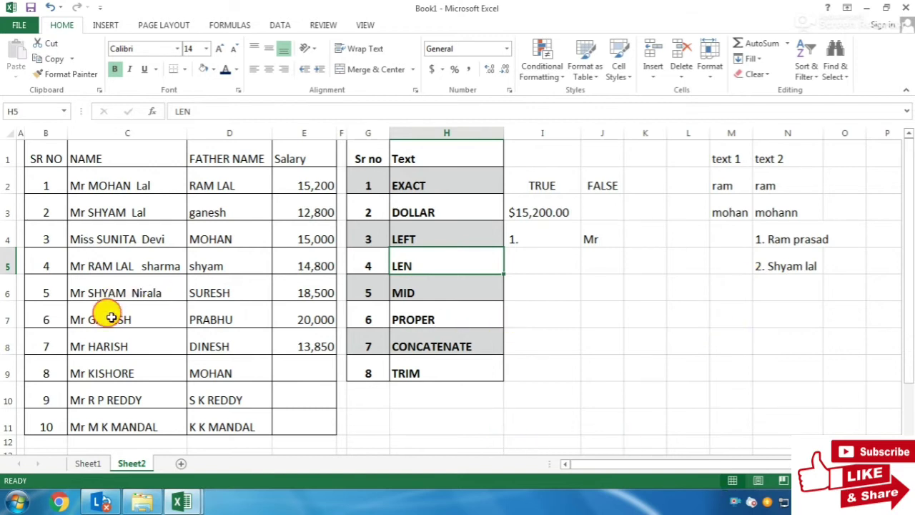
{"action": "left_click", "coordinate": [120, 321]}
{"action": "left_click", "coordinate": [216, 313]}
{"action": "left_click", "coordinate": [200, 351]}
{"action": "left_click", "coordinate": [164, 348]}
{"action": "left_click", "coordinate": [203, 396]}
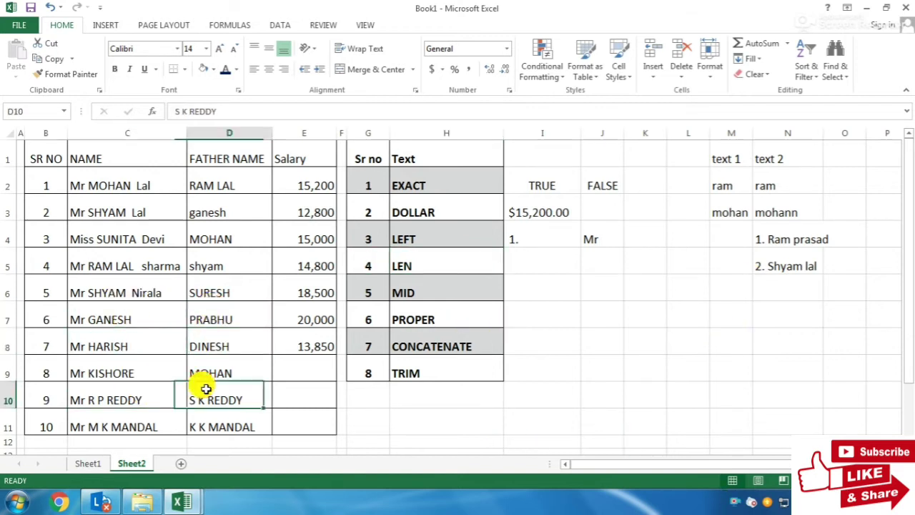
{"action": "left_click", "coordinate": [147, 420]}
{"action": "left_click", "coordinate": [207, 421]}
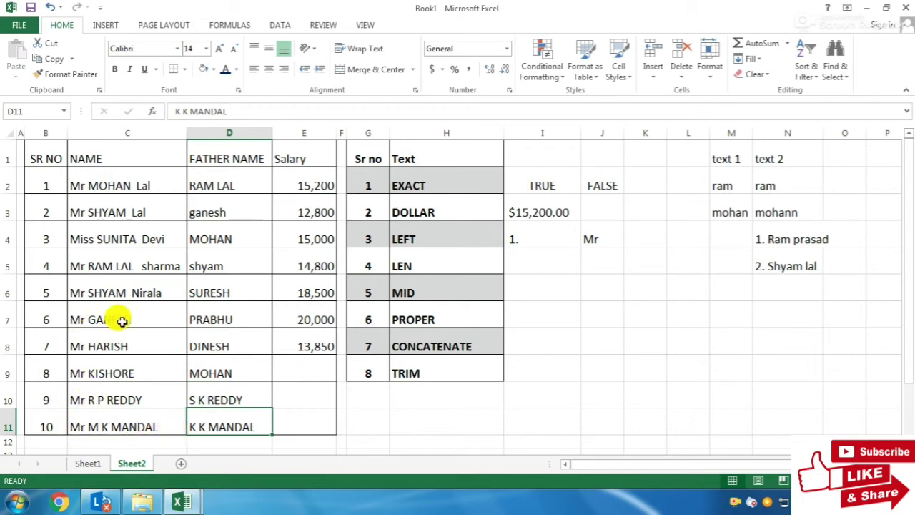
Enter a LEN formula in I5 that counts the characters of the father name in D2
{"action": "left_click", "coordinate": [541, 260]}
{"action": "type", "text": "=len"}
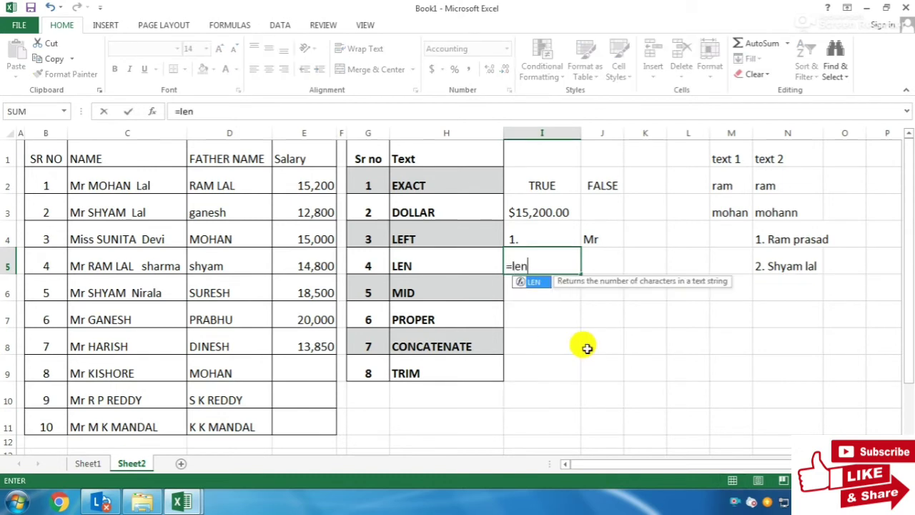
{"action": "key", "text": "Tab"}
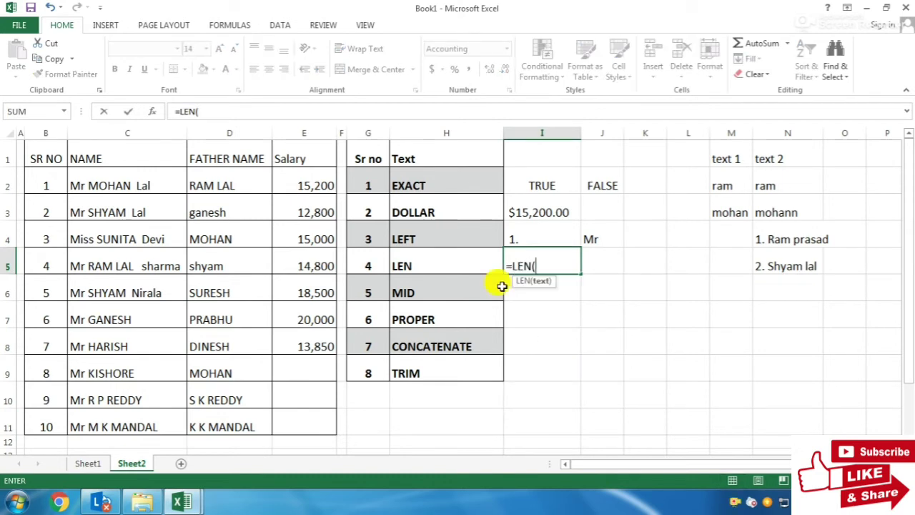
{"action": "left_click", "coordinate": [193, 186]}
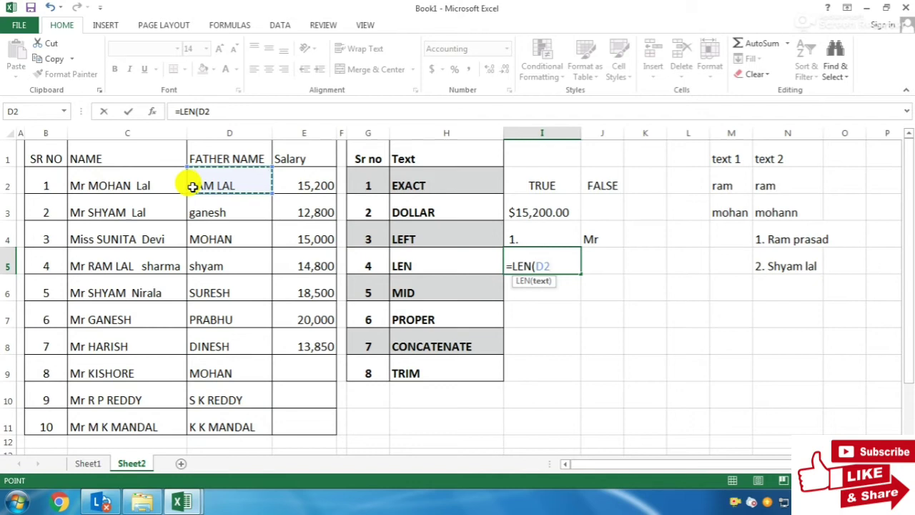
{"action": "key", "text": "Return"}
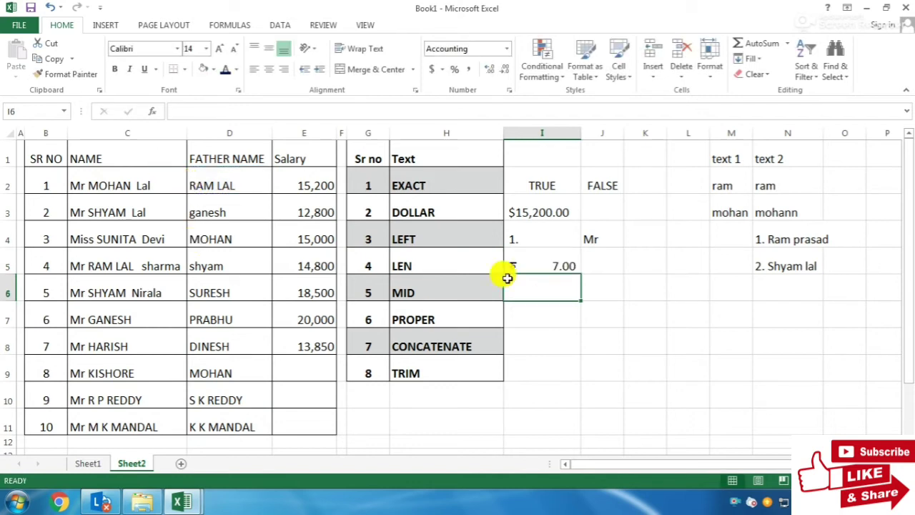
Change the number format of the LEN result in I5 to General
{"action": "left_click", "coordinate": [538, 262]}
{"action": "right_click", "coordinate": [537, 260]}
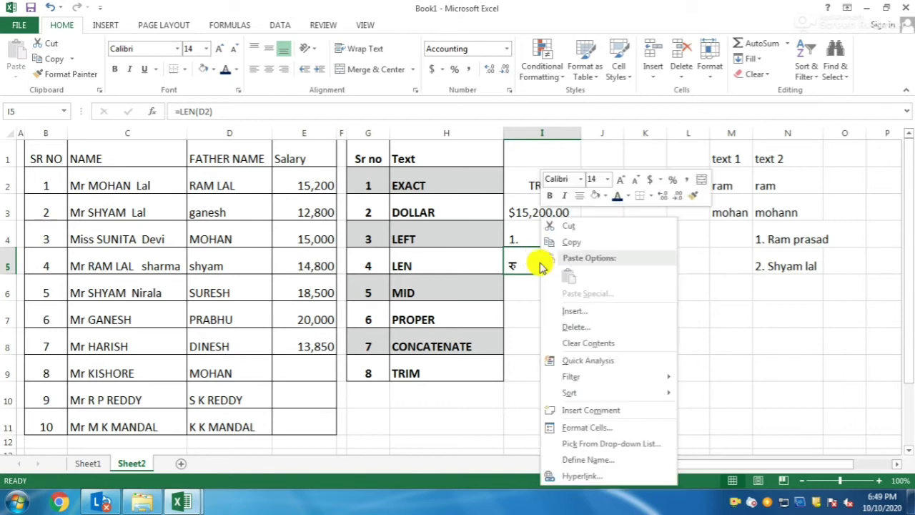
{"action": "left_click", "coordinate": [581, 429]}
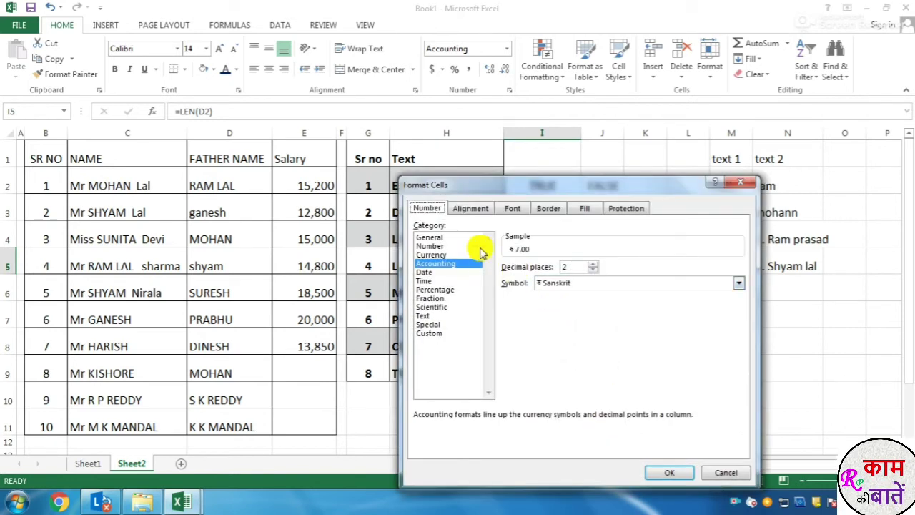
{"action": "left_click", "coordinate": [432, 238]}
{"action": "left_click", "coordinate": [437, 246]}
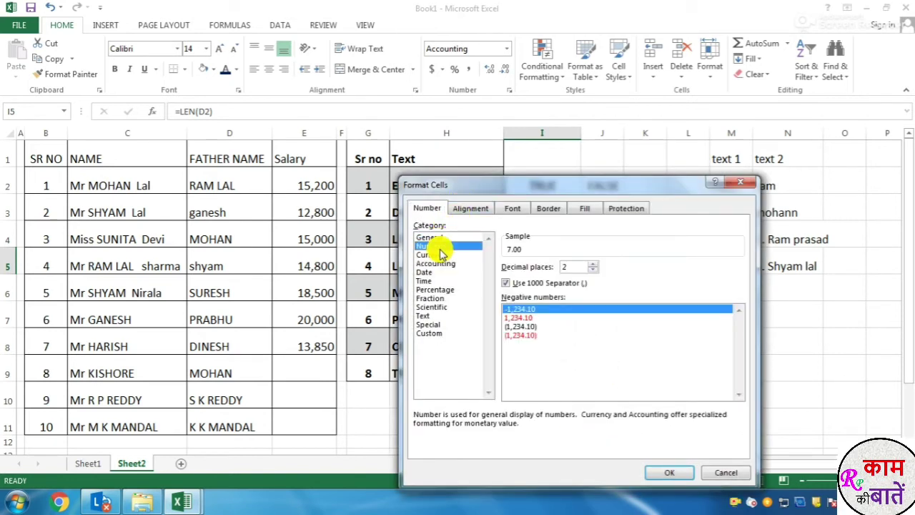
{"action": "left_click", "coordinate": [430, 237]}
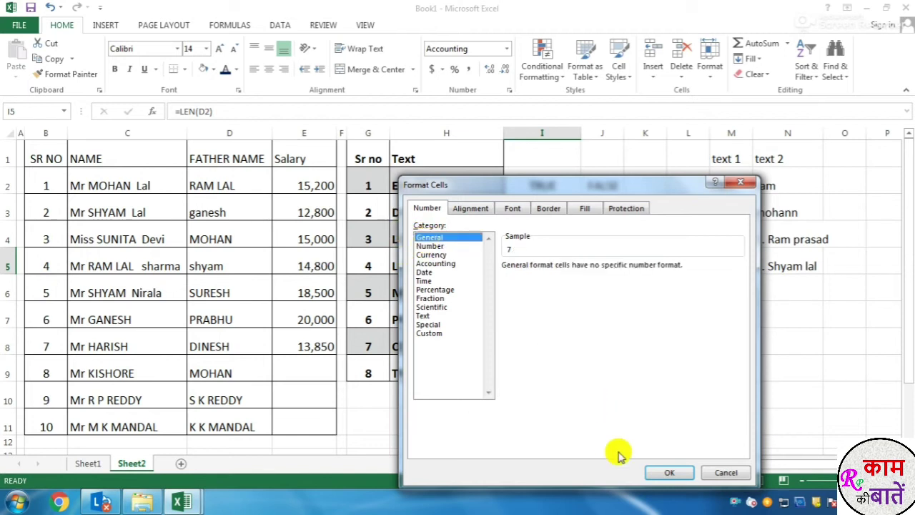
{"action": "left_click", "coordinate": [660, 472]}
{"action": "left_click", "coordinate": [613, 357]}
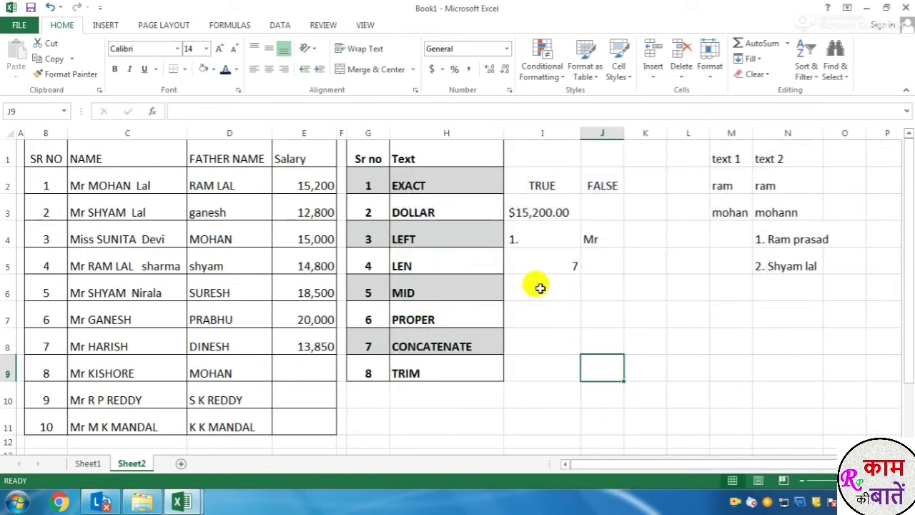
Change the LEN formula in I5 to reference C5 and compare its result with the text in C5
{"action": "left_click", "coordinate": [546, 265]}
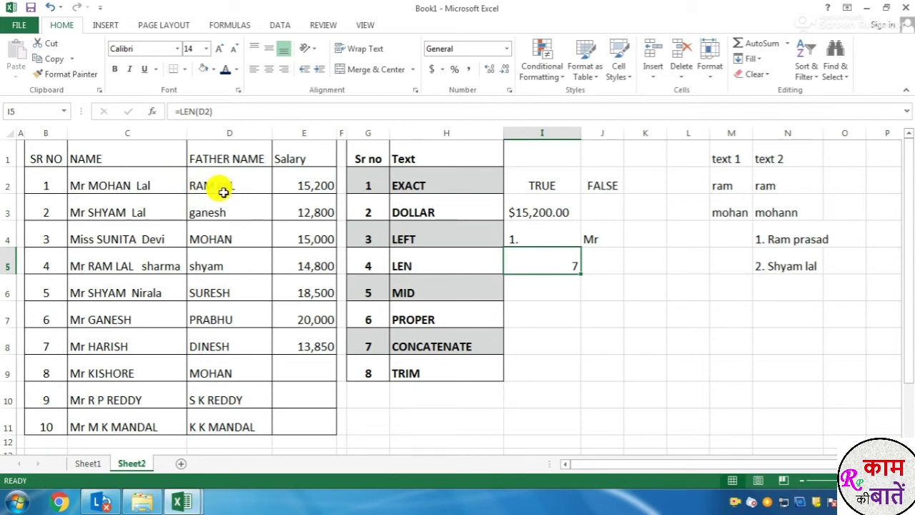
{"action": "left_click", "coordinate": [564, 293]}
{"action": "left_click", "coordinate": [558, 258]}
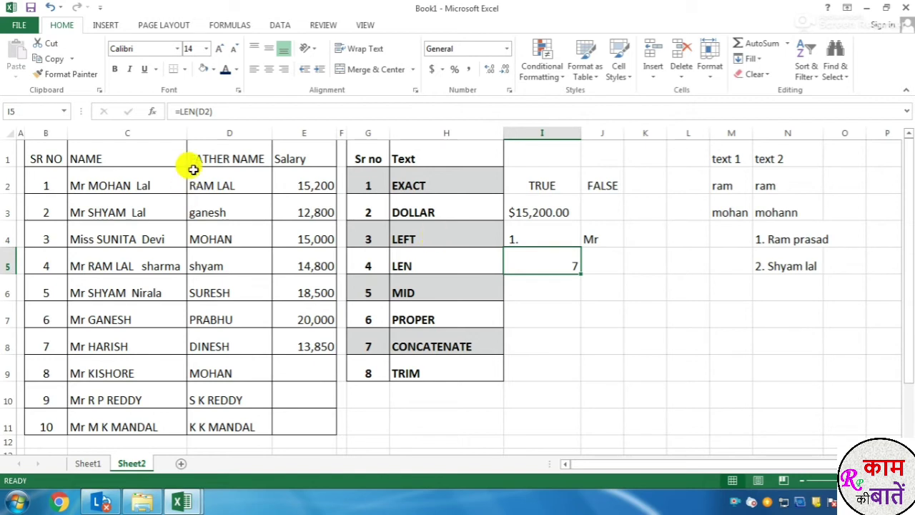
{"action": "left_click", "coordinate": [200, 111]}
{"action": "key", "text": "BackSpace"}
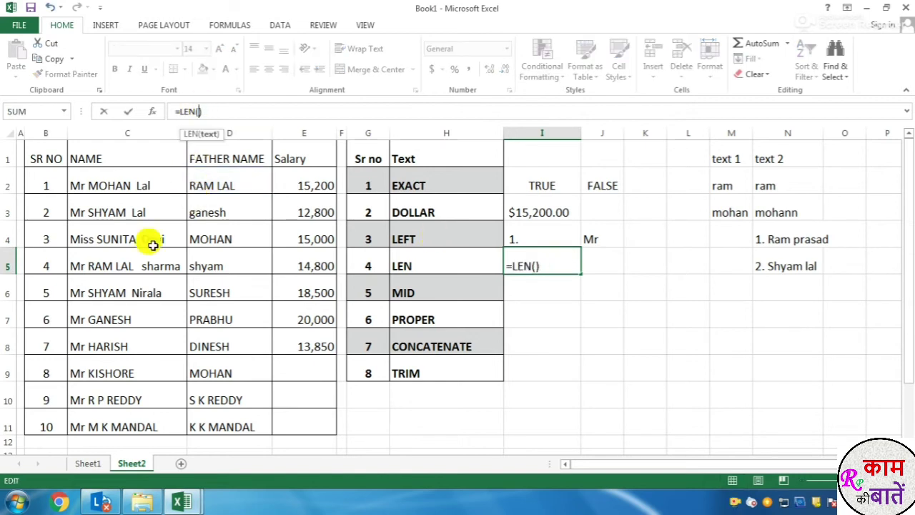
{"action": "left_click", "coordinate": [125, 266]}
{"action": "key", "text": "ctrl+Return"}
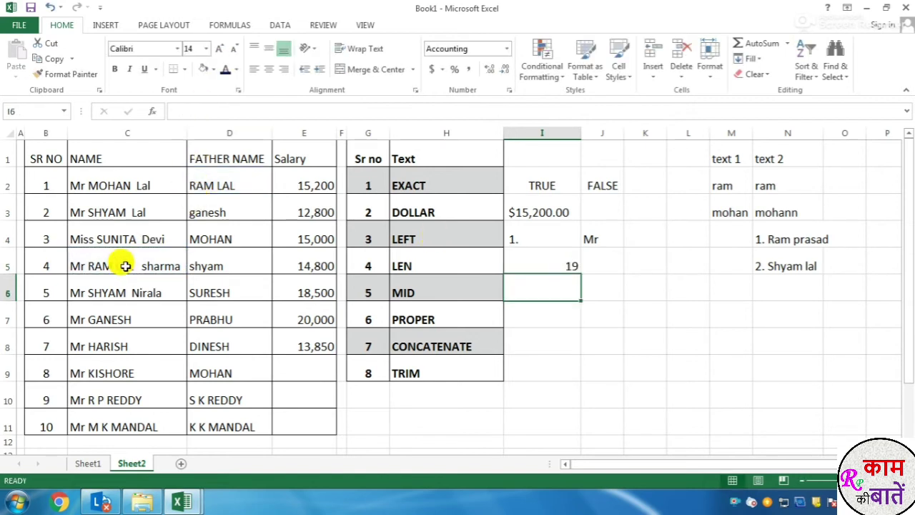
{"action": "left_click", "coordinate": [544, 266]}
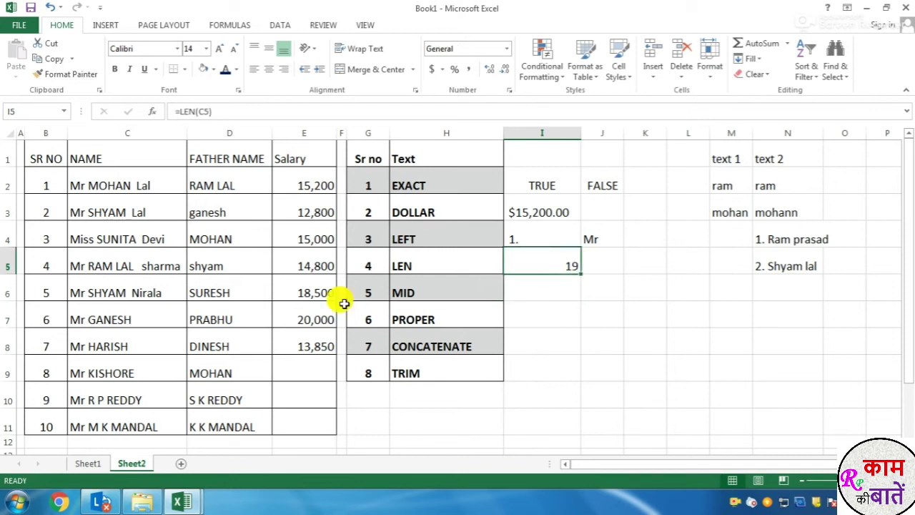
{"action": "left_click", "coordinate": [85, 266]}
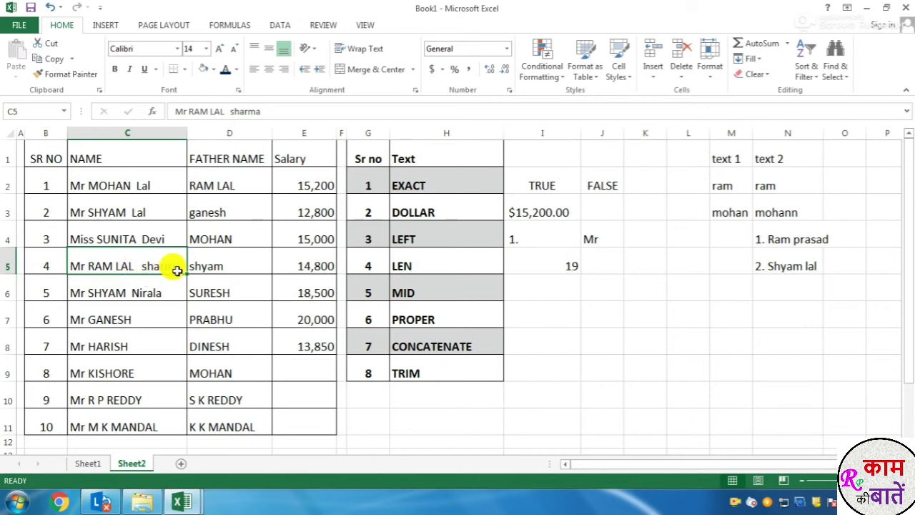
{"action": "left_click", "coordinate": [207, 267]}
{"action": "left_click", "coordinate": [593, 342]}
Highlight the LEN result cell I5 with a yellow fill
{"action": "left_click", "coordinate": [557, 266]}
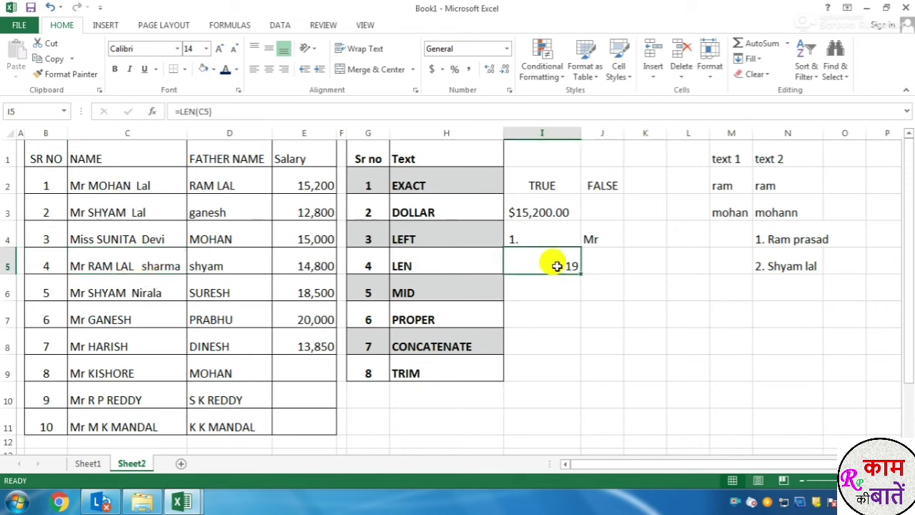
{"action": "left_click", "coordinate": [214, 70]}
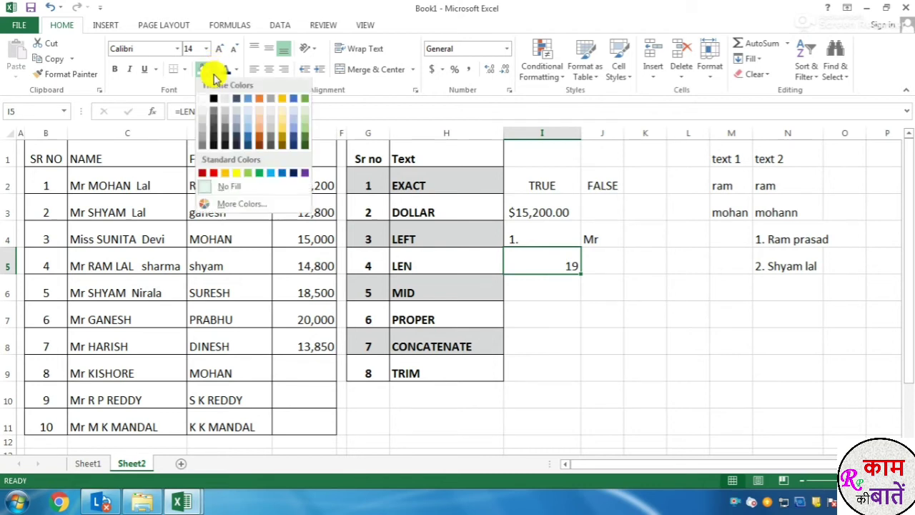
{"action": "left_click", "coordinate": [239, 177]}
{"action": "left_click", "coordinate": [576, 314]}
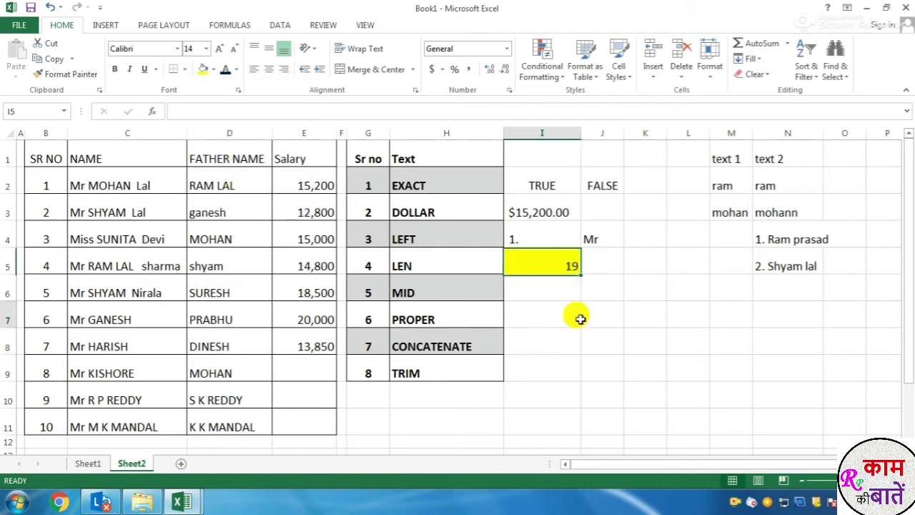
{"action": "left_click", "coordinate": [559, 266]}
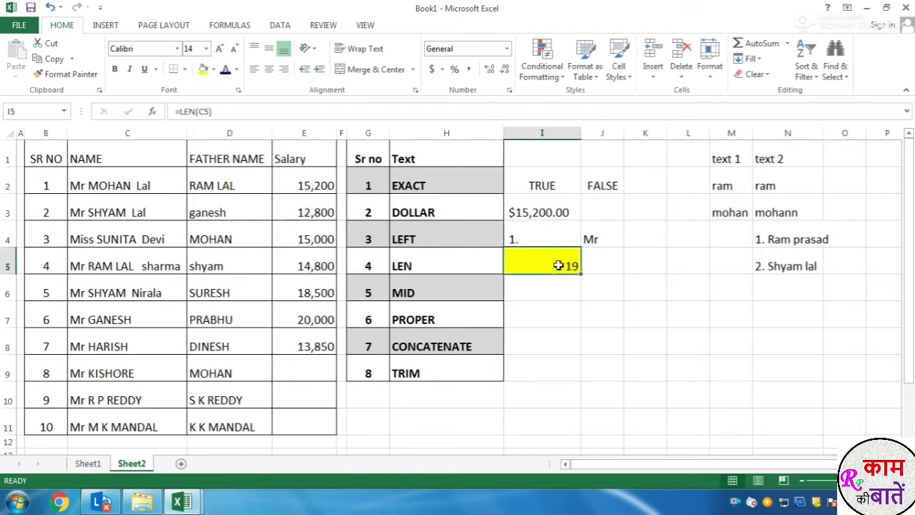
Enter the formula =MID(C4,6,6) in I6 beside the MID entry to extract 6 characters starting at position 6
{"action": "left_click", "coordinate": [544, 287]}
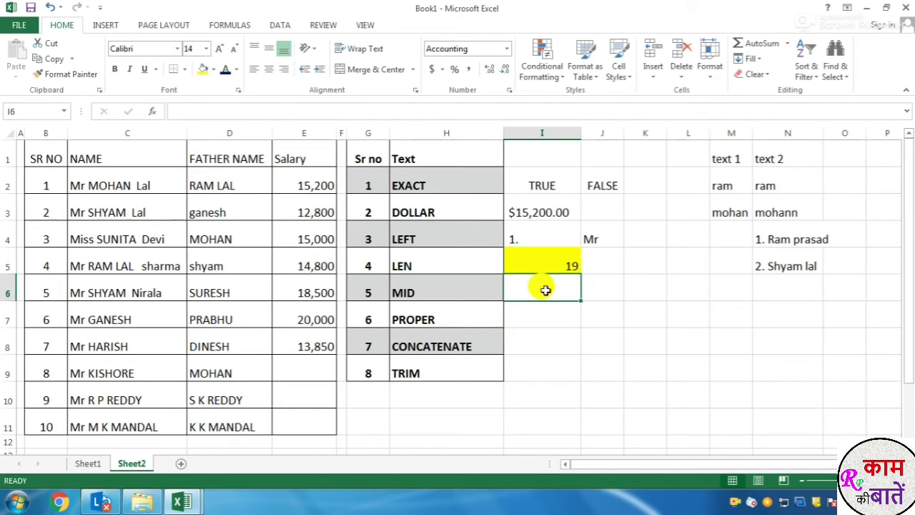
{"action": "left_click", "coordinate": [418, 292]}
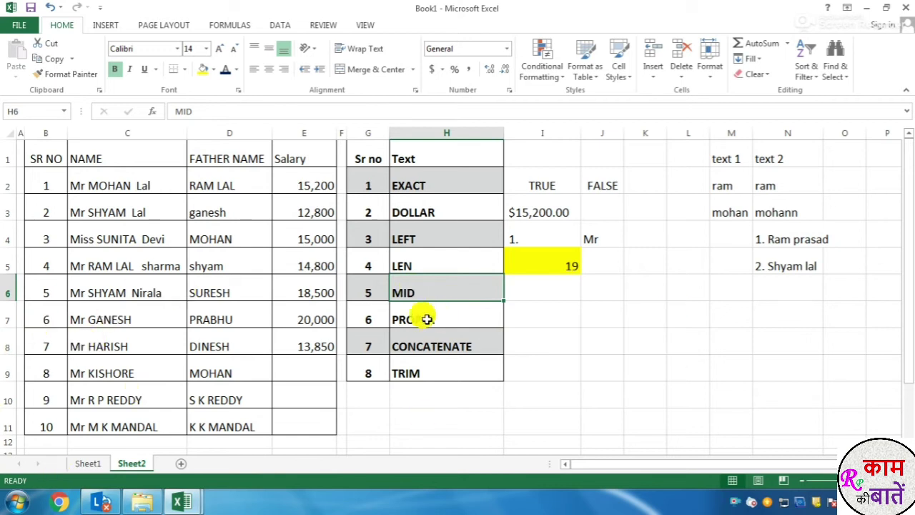
{"action": "left_click", "coordinate": [76, 238]}
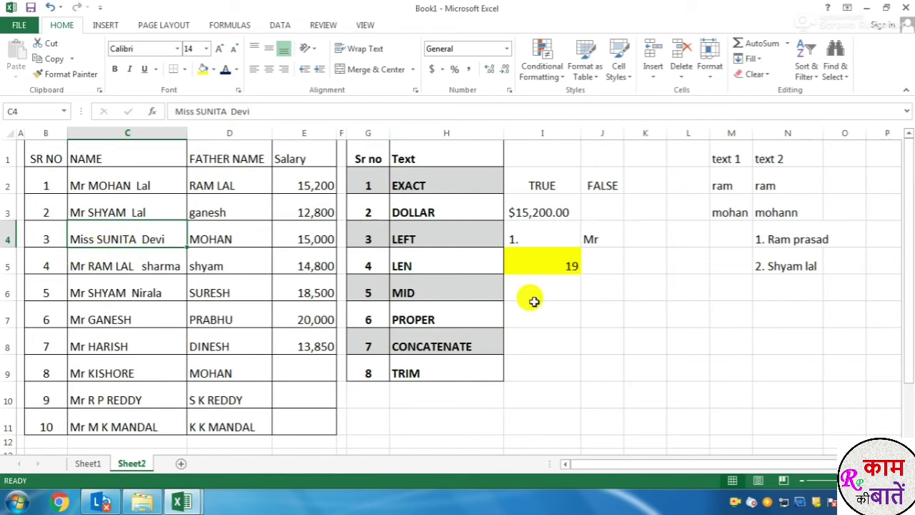
{"action": "left_click", "coordinate": [563, 292]}
{"action": "type", "text": "=mid"}
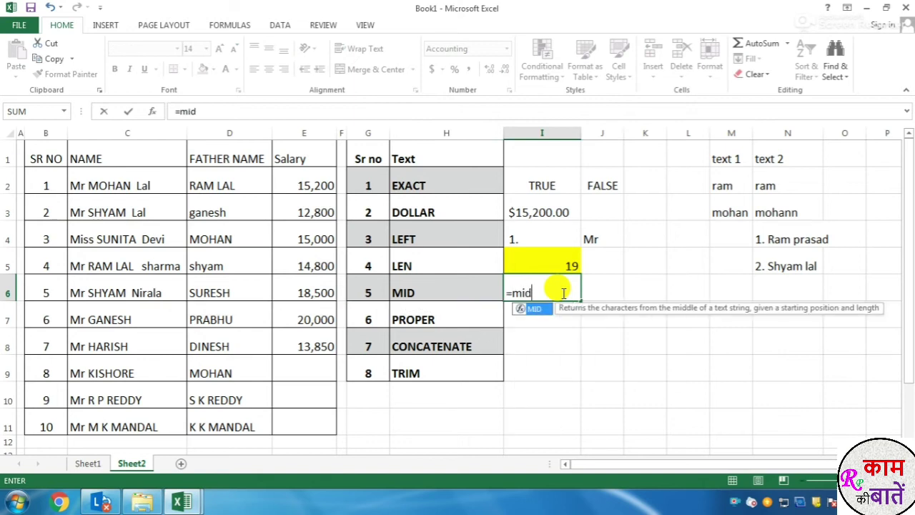
{"action": "key", "text": "Tab"}
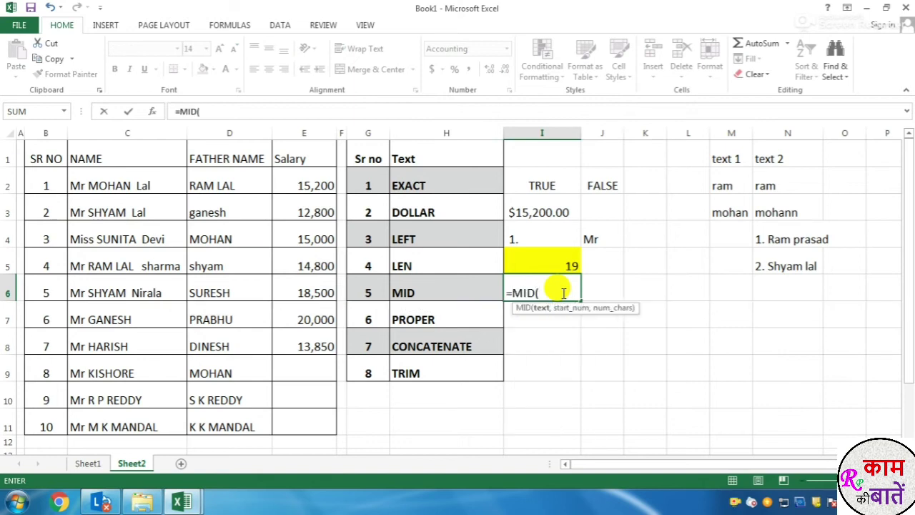
{"action": "left_click", "coordinate": [103, 237]}
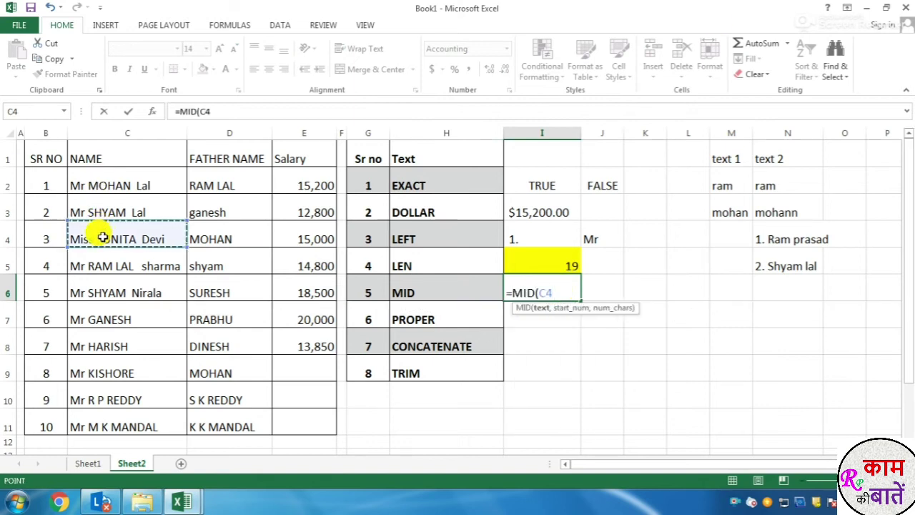
{"action": "type", "text": ",6,"}
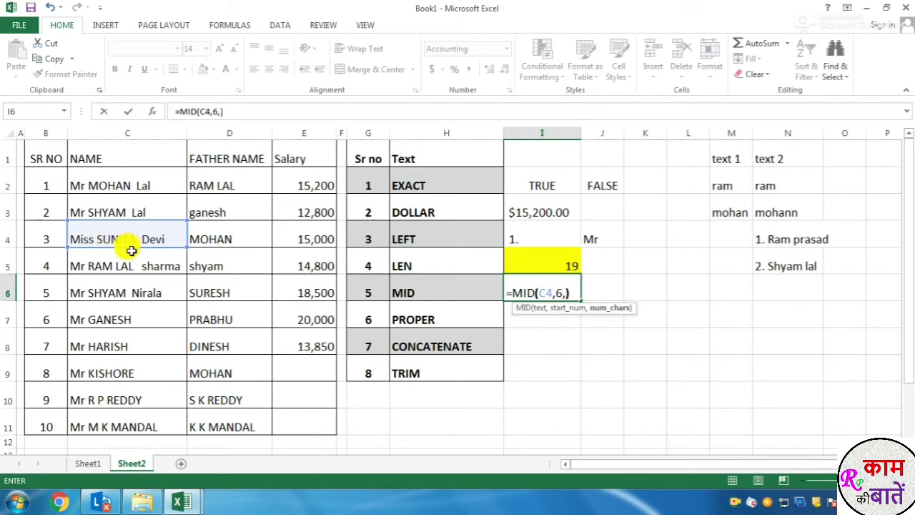
{"action": "key", "text": "Escape"}
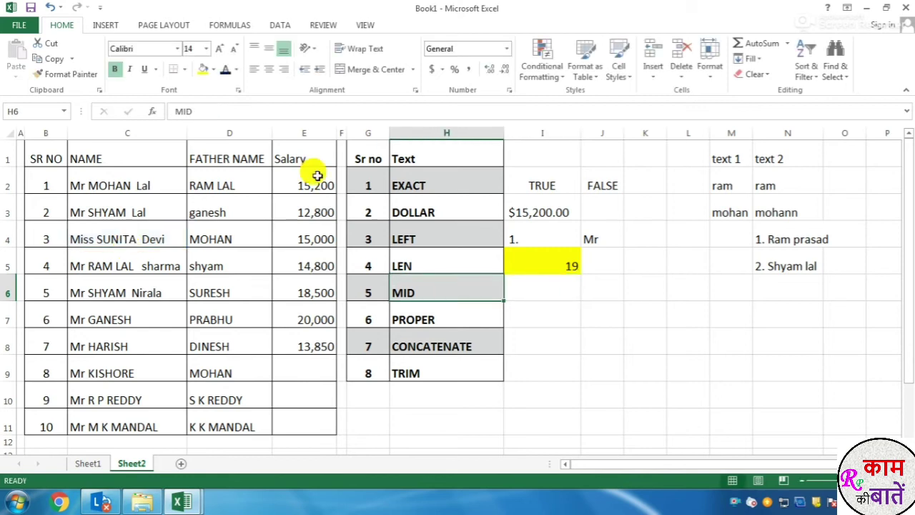
{"action": "left_click", "coordinate": [214, 112]}
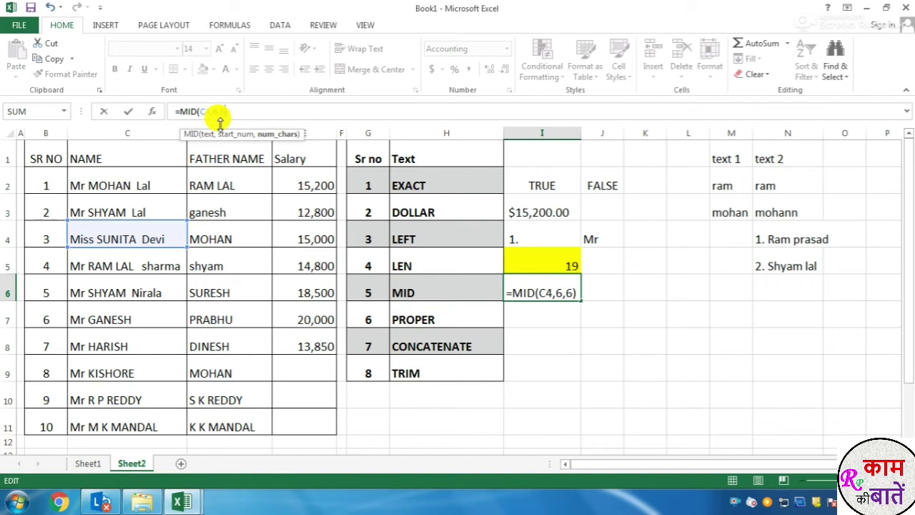
{"action": "key", "text": "Return"}
Compare the MID result with C4, fill the formula from I6 down to I7, and check the copy against C5
{"action": "left_click", "coordinate": [104, 241]}
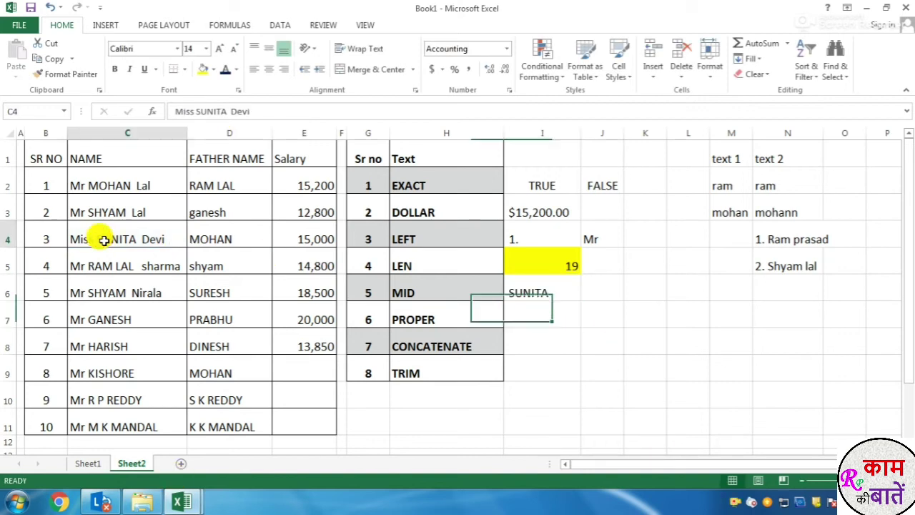
{"action": "left_click", "coordinate": [541, 289]}
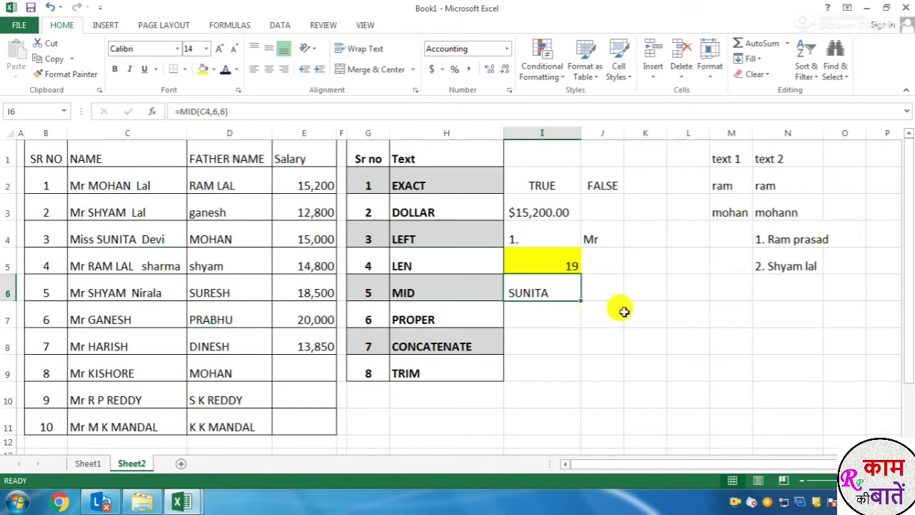
{"action": "left_click_drag", "start_coordinate": [581, 300], "coordinate": [579, 321]}
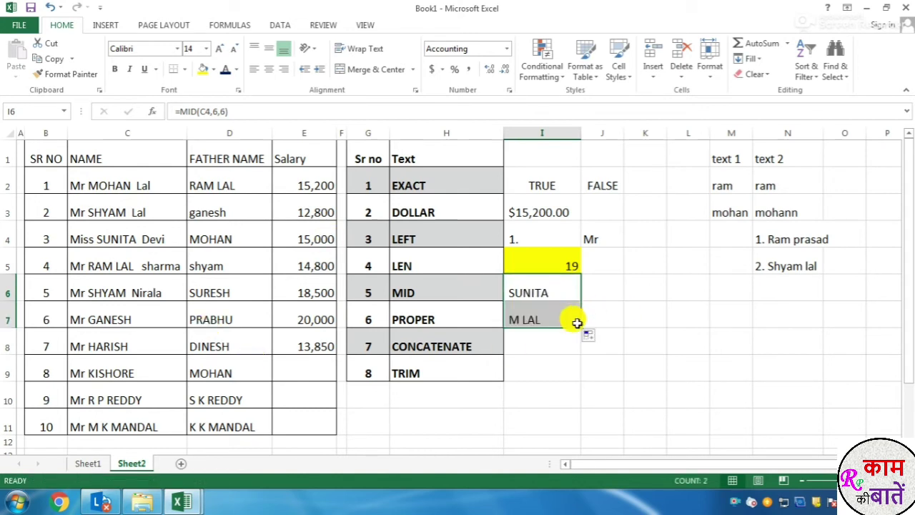
{"action": "left_click", "coordinate": [529, 321]}
{"action": "left_click", "coordinate": [102, 268]}
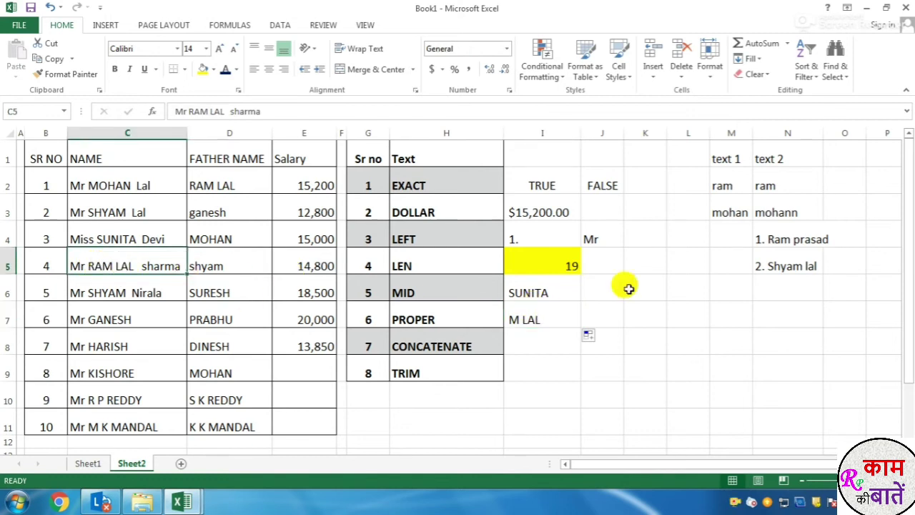
Delete the copied MID formula from I7 and review the arguments of the MID formula in I6
{"action": "left_click", "coordinate": [536, 314]}
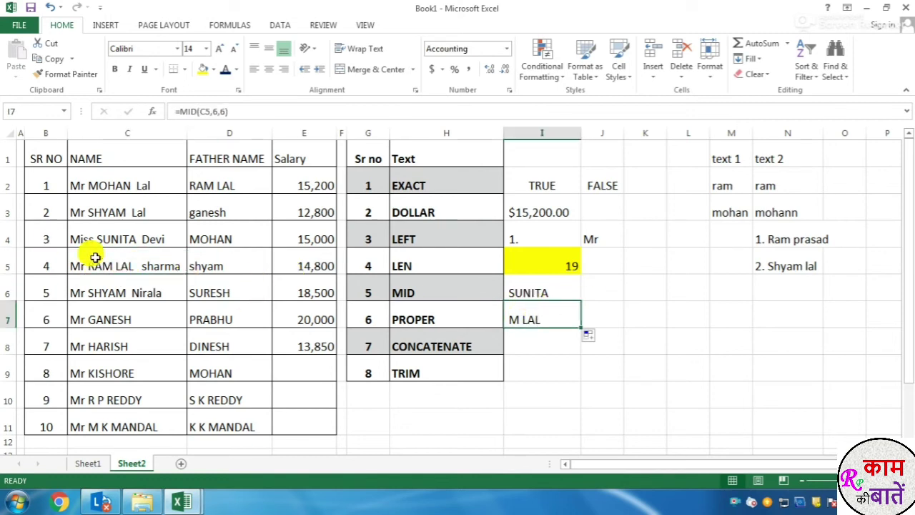
{"action": "key", "text": "Delete"}
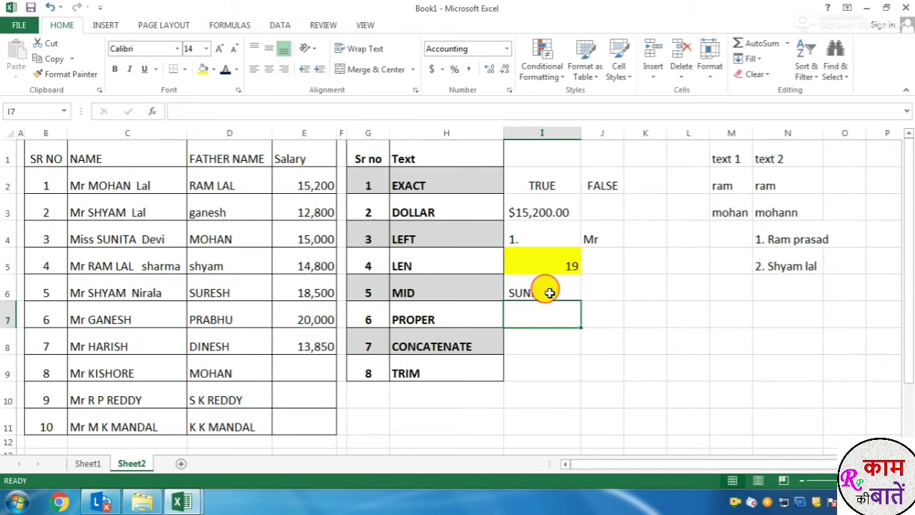
{"action": "left_click", "coordinate": [548, 290]}
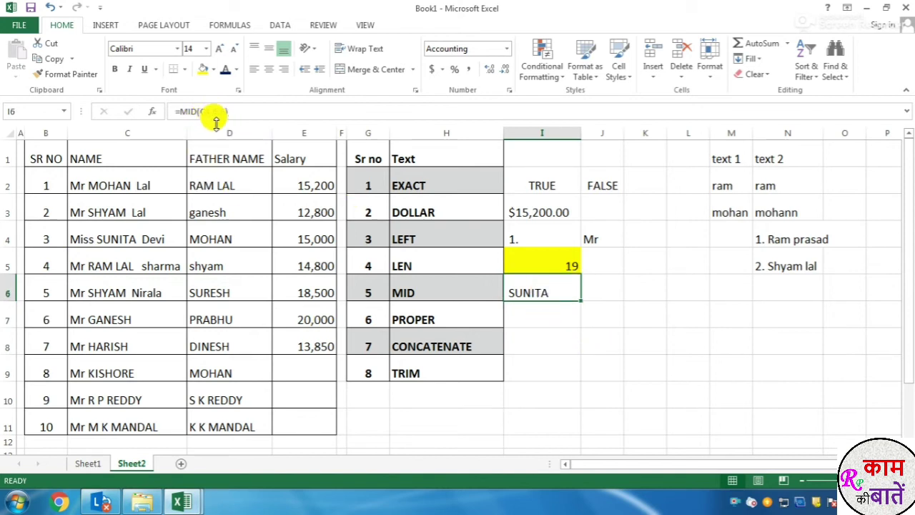
{"action": "left_click", "coordinate": [568, 341]}
{"action": "double_click", "coordinate": [517, 293]}
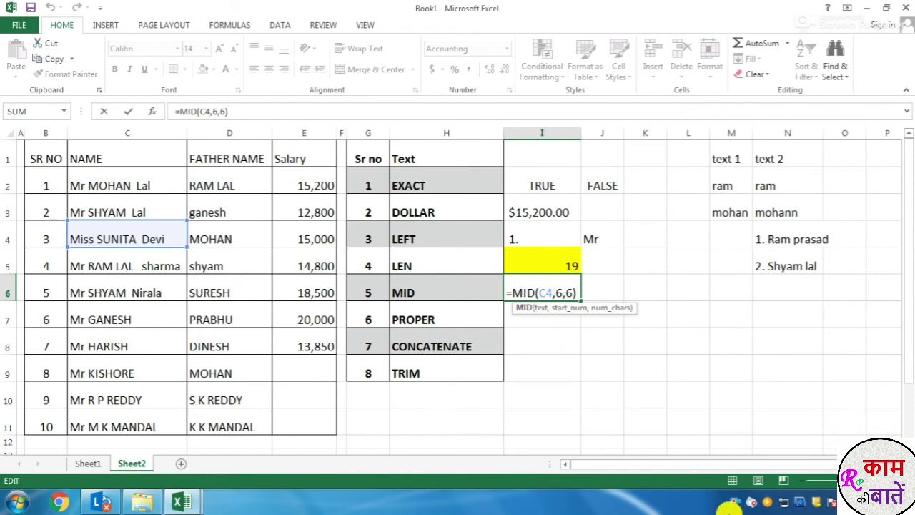
{"action": "key", "text": "Return"}
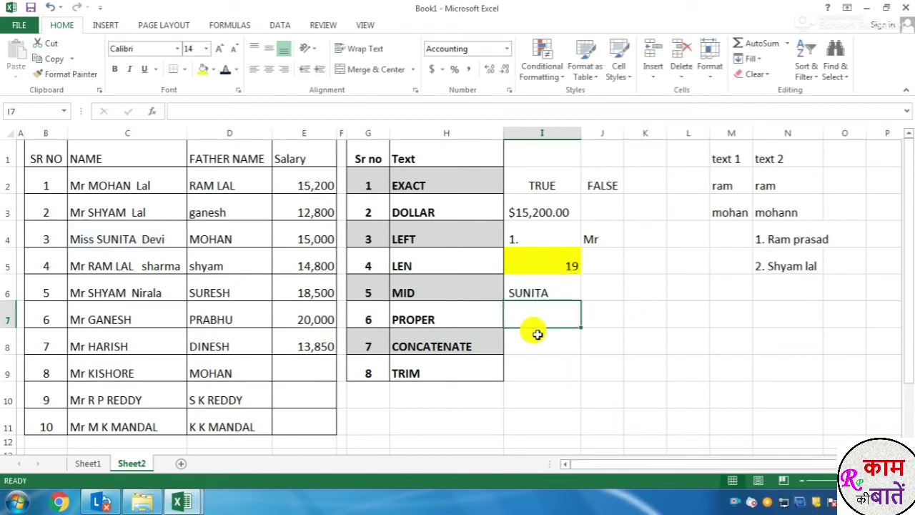
Enter the formula =PROPER(D4) in I7 beside the PROPER entry to capitalize the father's name properly
{"action": "type", "text": "="}
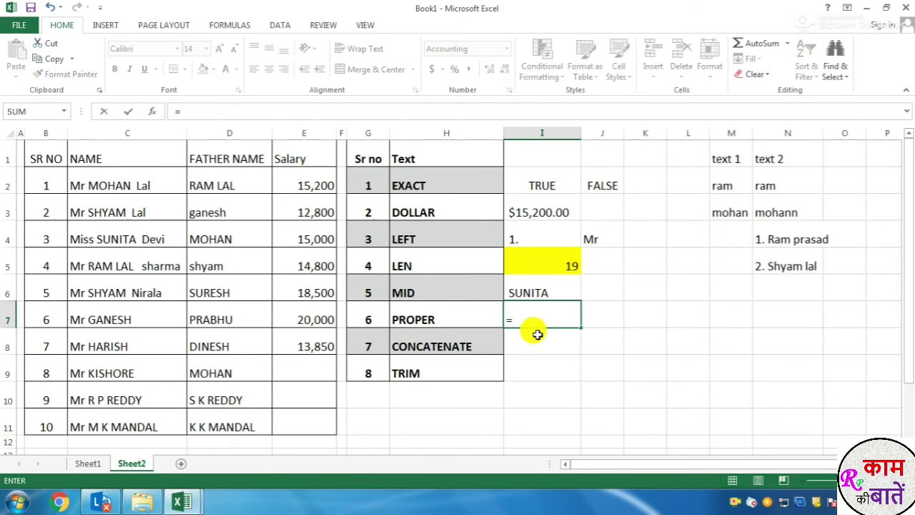
{"action": "key", "text": "BackSpace"}
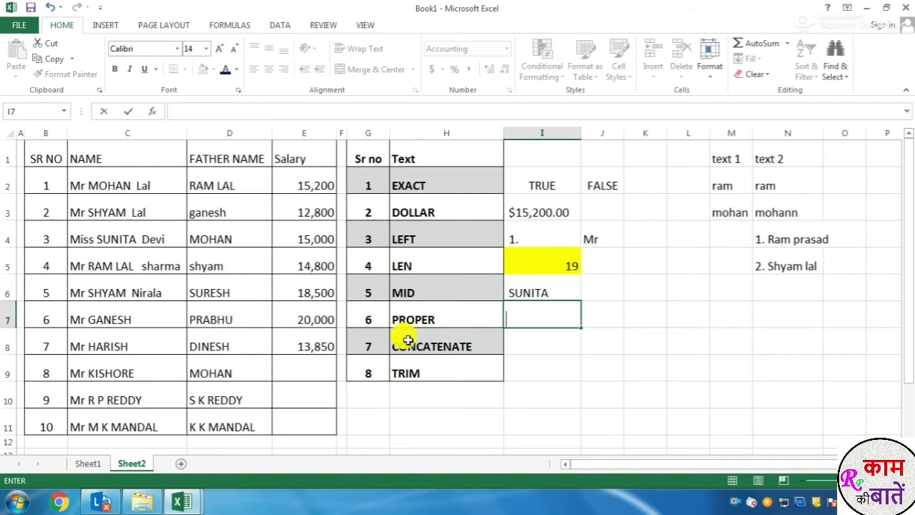
{"action": "type", "text": "=pro"}
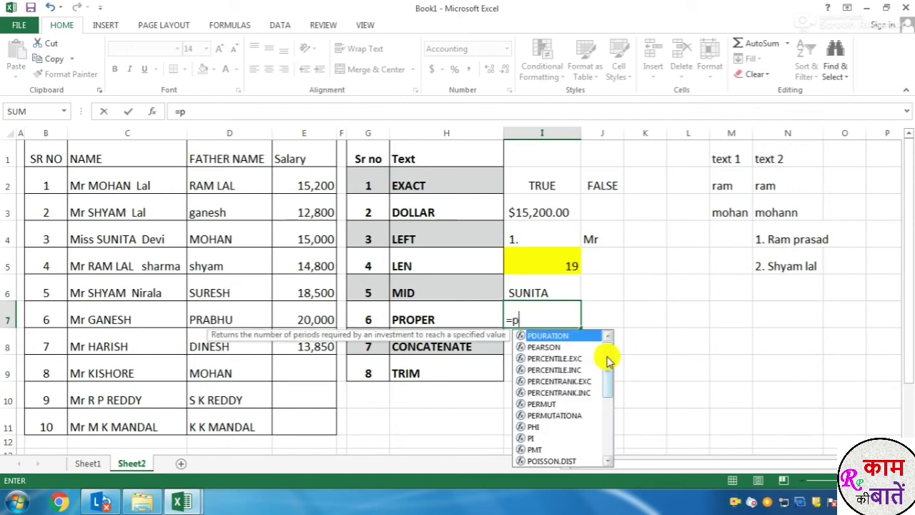
{"action": "key", "text": "Down"}
{"action": "key", "text": "Down"}
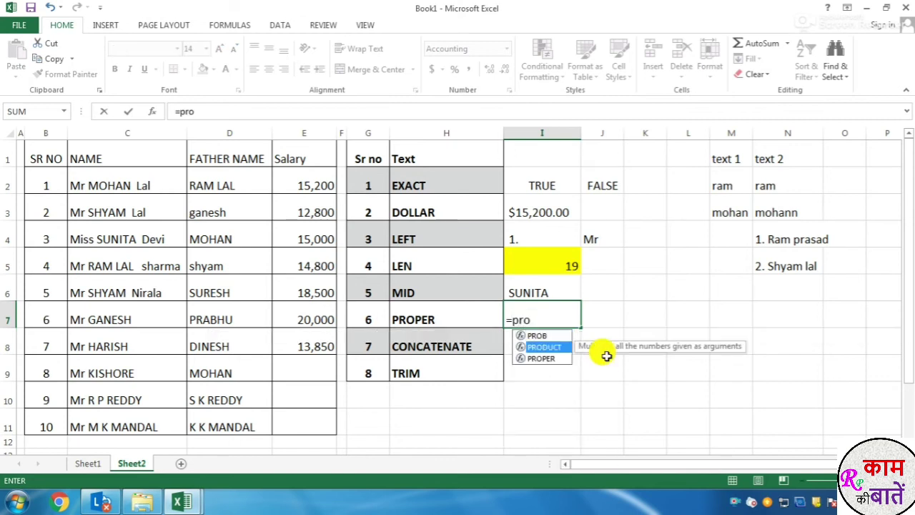
{"action": "key", "text": "Tab"}
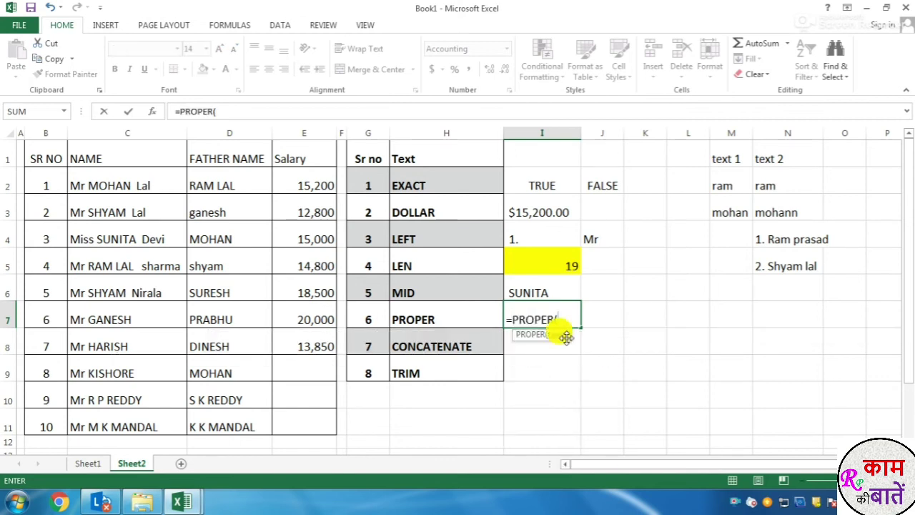
{"action": "left_click", "coordinate": [202, 238]}
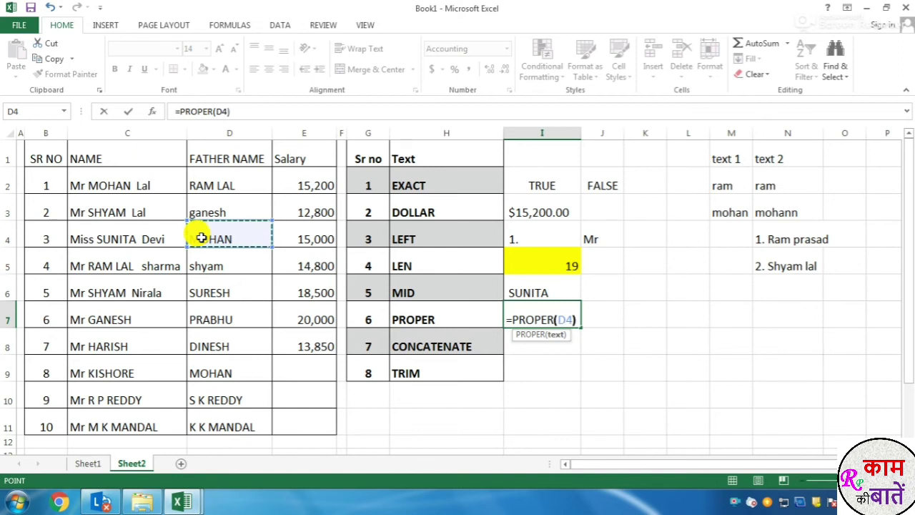
{"action": "type", "text": ")"}
{"action": "key", "text": "Return"}
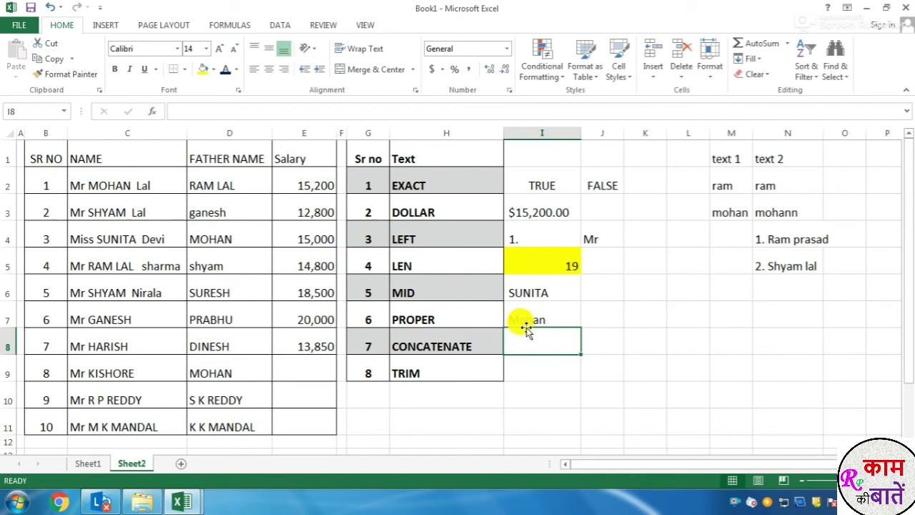
Enter a second PROPER formula in J7 referencing D3 and compare it with the result in I7
{"action": "left_click", "coordinate": [590, 321]}
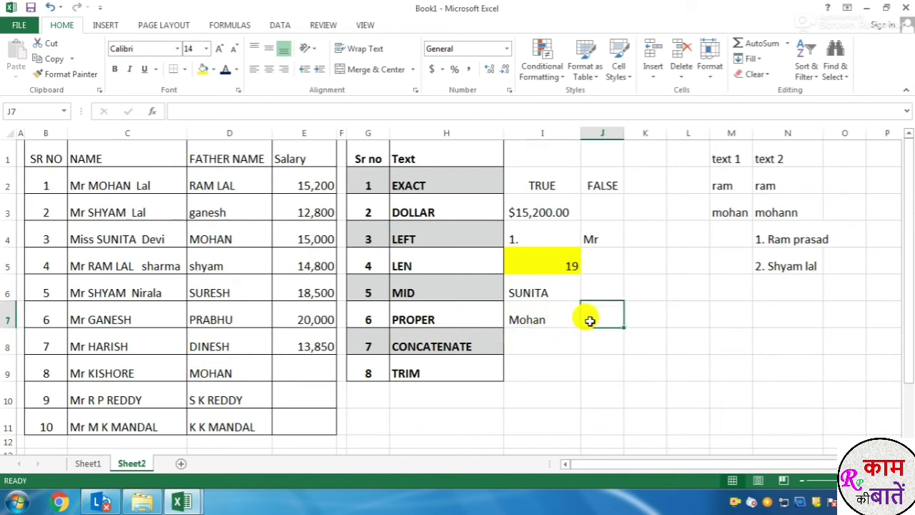
{"action": "type", "text": "=pro"}
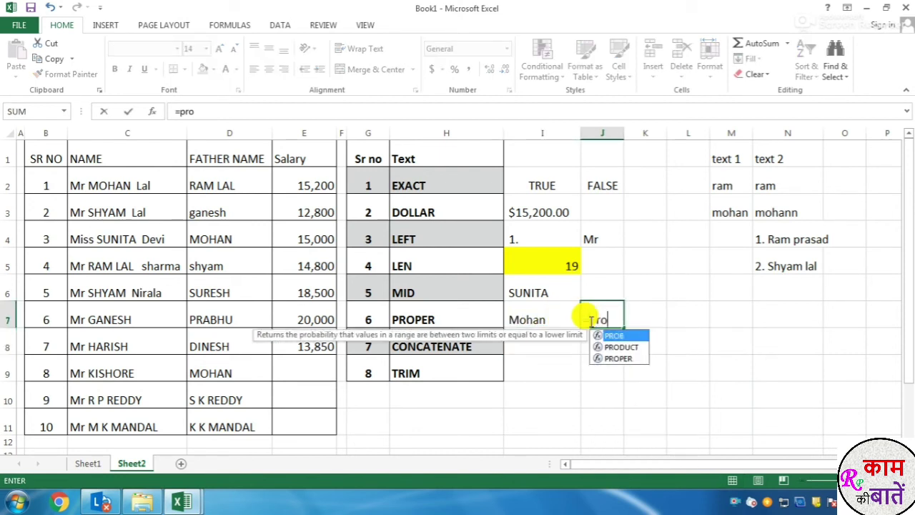
{"action": "key", "text": "Down"}
{"action": "key", "text": "Down"}
{"action": "key", "text": "Tab"}
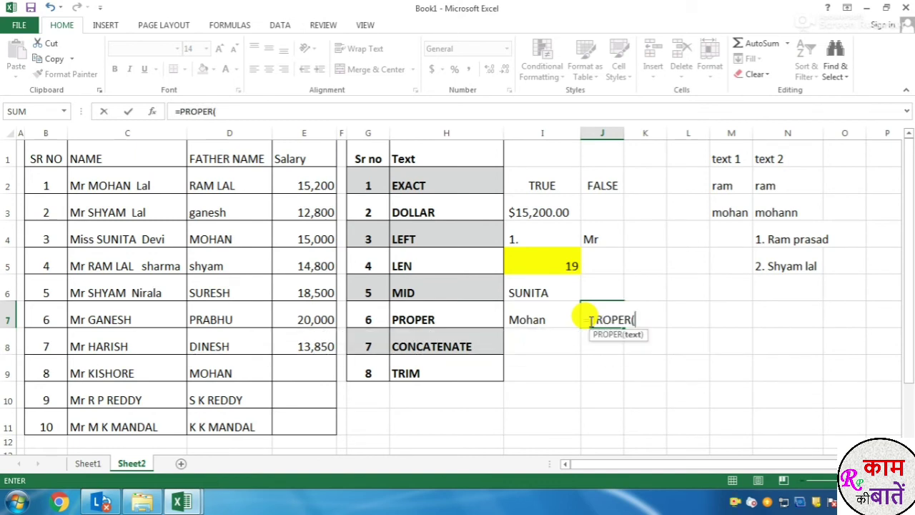
{"action": "left_click", "coordinate": [218, 208]}
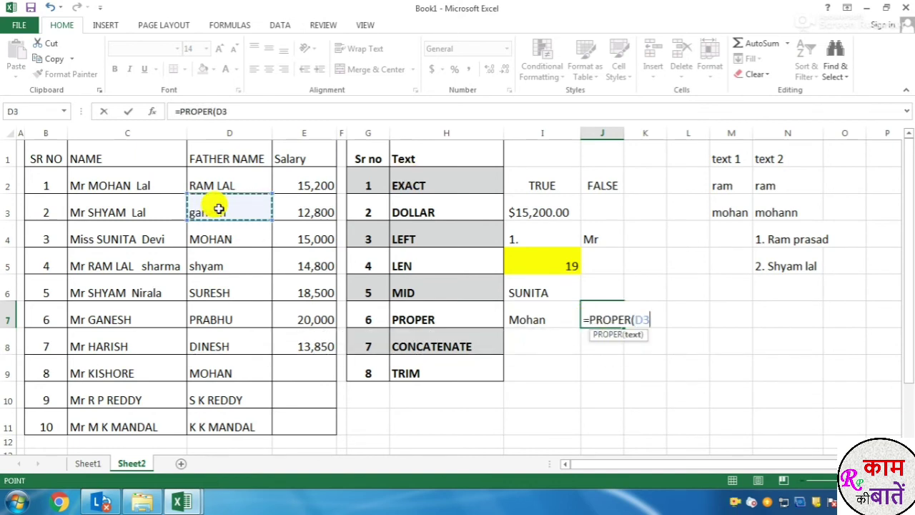
{"action": "key", "text": "Return"}
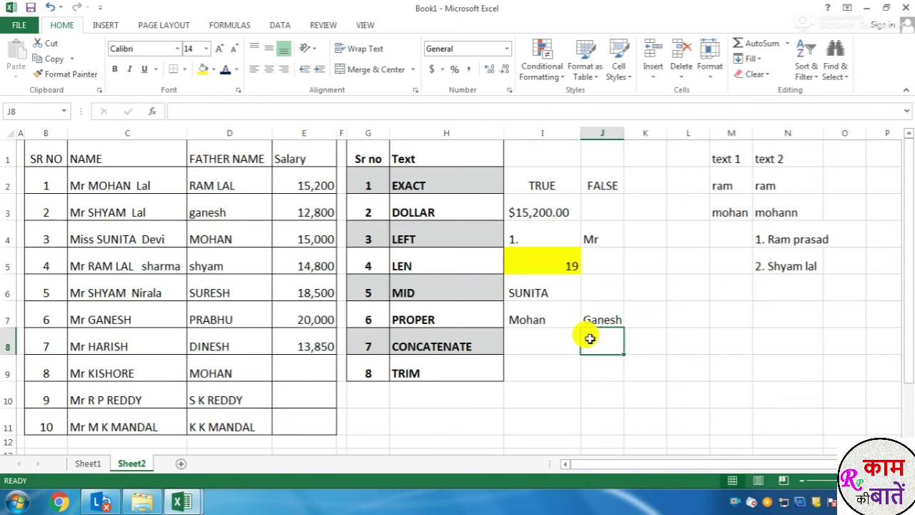
{"action": "left_click", "coordinate": [509, 328]}
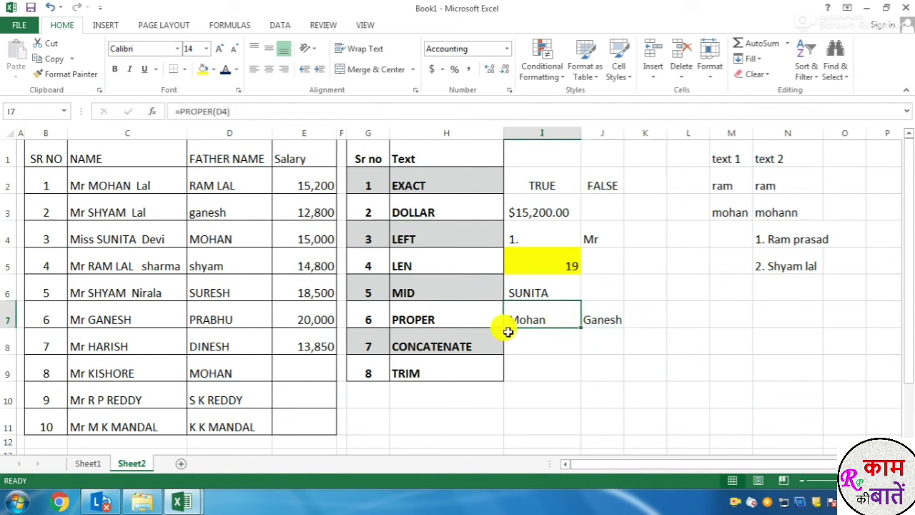
{"action": "left_click", "coordinate": [612, 320]}
{"action": "left_click", "coordinate": [549, 336]}
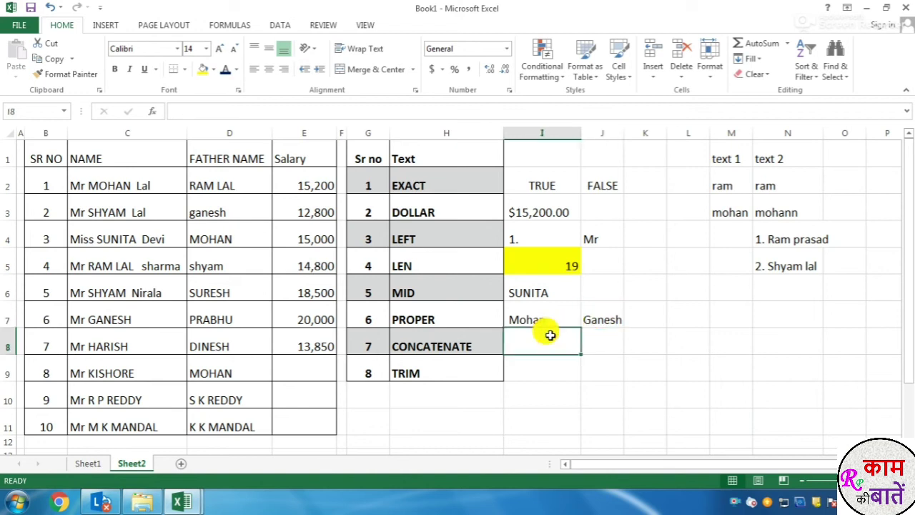
Enter a capitalized sample first name in N7 and a second name in O7 as source text for CONCATENATE
{"action": "left_click", "coordinate": [438, 349]}
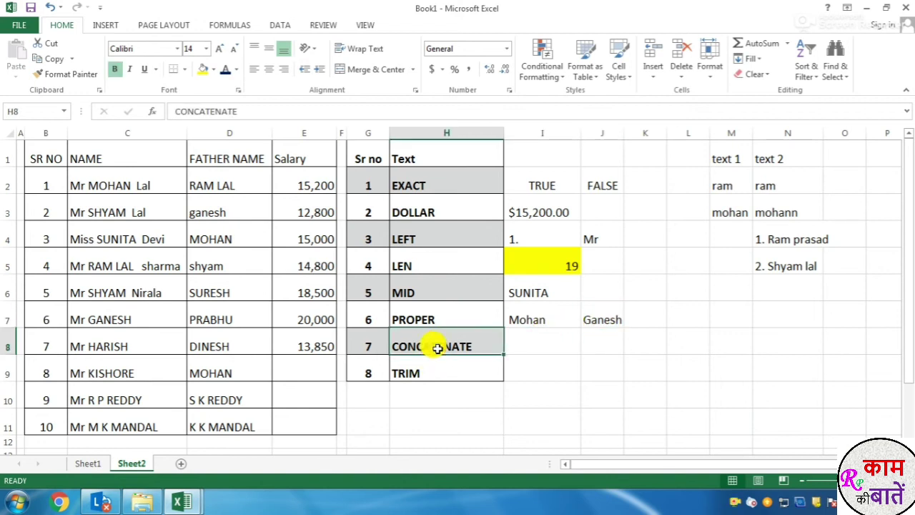
{"action": "left_click", "coordinate": [772, 183]}
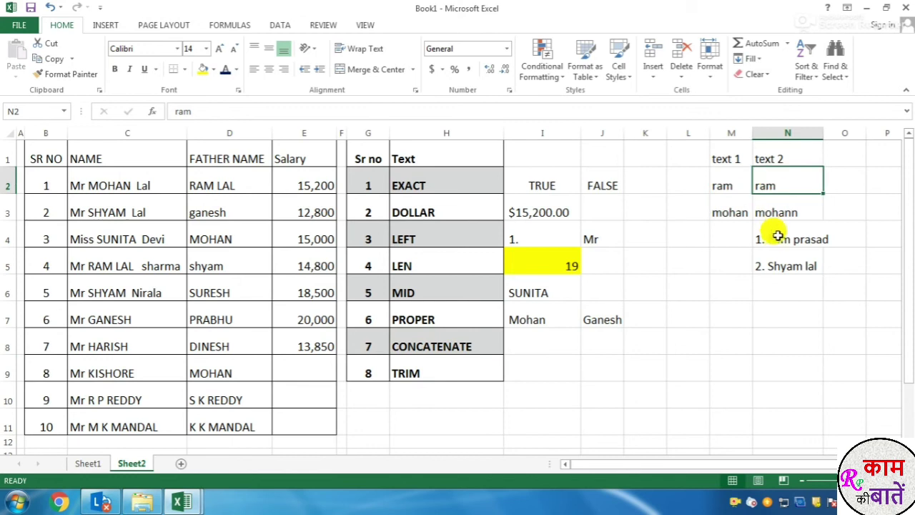
{"action": "left_click", "coordinate": [776, 325]}
{"action": "type", "text": "ram"}
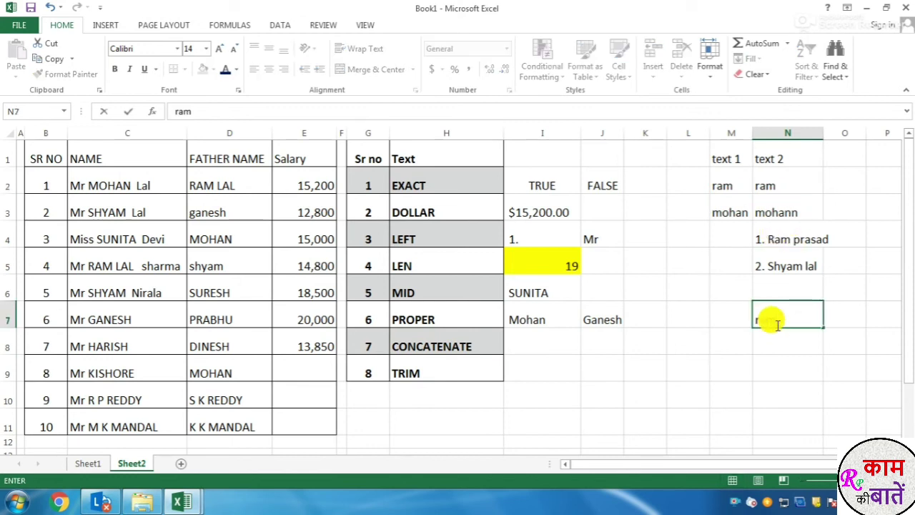
{"action": "key", "text": "Tab"}
{"action": "left_click", "coordinate": [777, 325]}
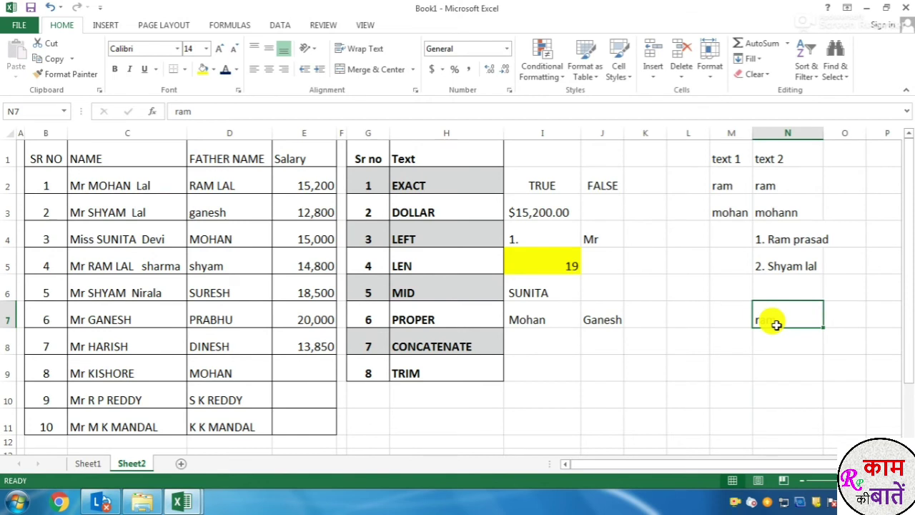
{"action": "type", "text": "Ram"}
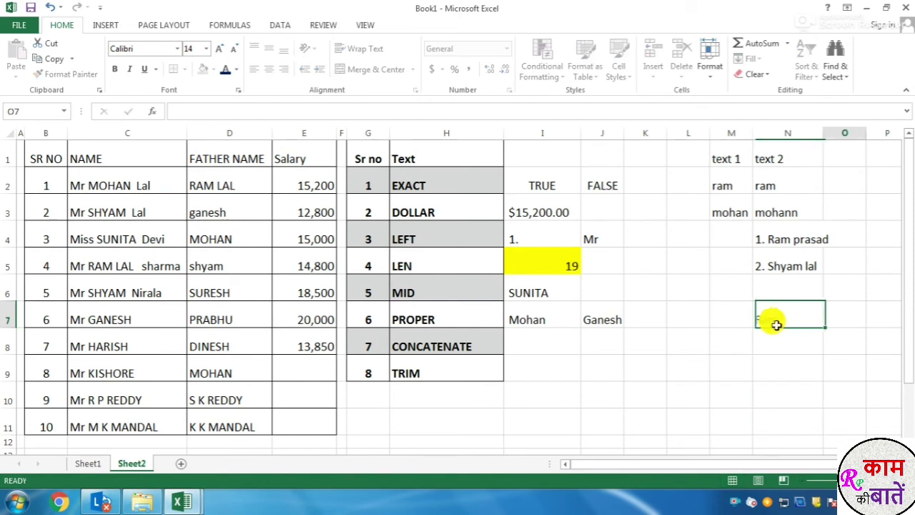
{"action": "key", "text": "Tab"}
{"action": "type", "text": "Pr"}
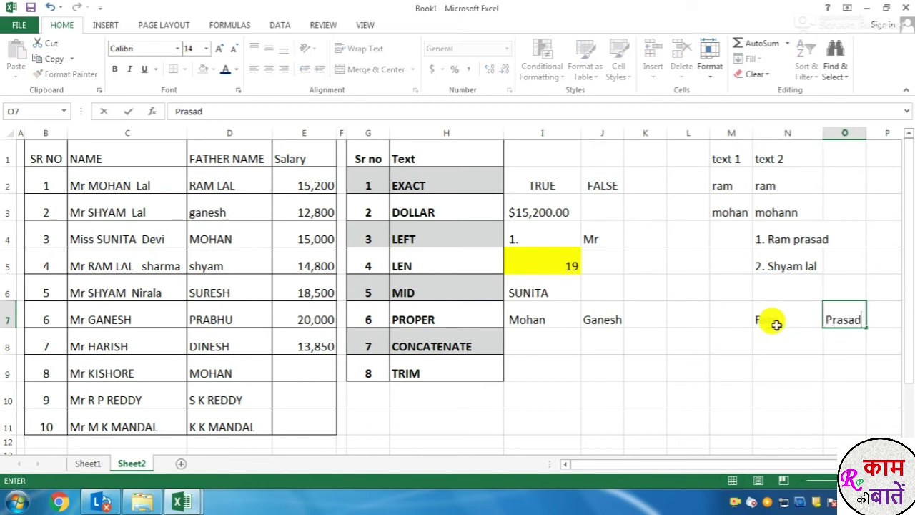
{"action": "type", "text": "asad"}
{"action": "left_click", "coordinate": [684, 373]}
Enter the formula =CONCATENATE(N7,O7) in I8 beside the CONCATENATE entry to join the two sample names
{"action": "left_click", "coordinate": [538, 346]}
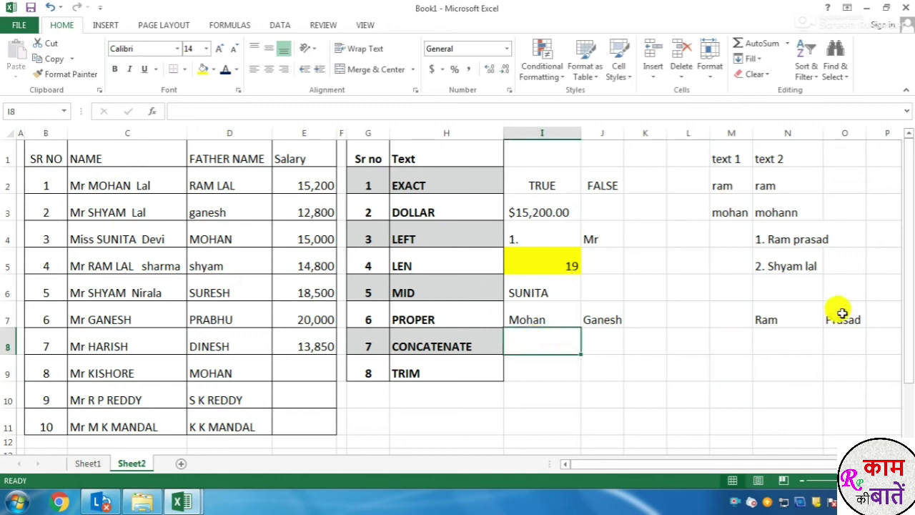
{"action": "left_click", "coordinate": [821, 320]}
{"action": "left_click", "coordinate": [838, 318]}
{"action": "left_click", "coordinate": [529, 344]}
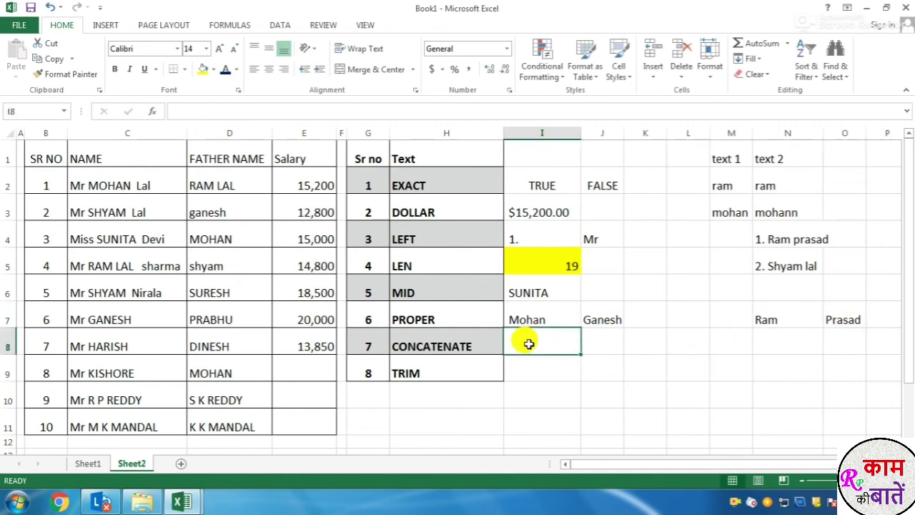
{"action": "key", "text": "Left"}
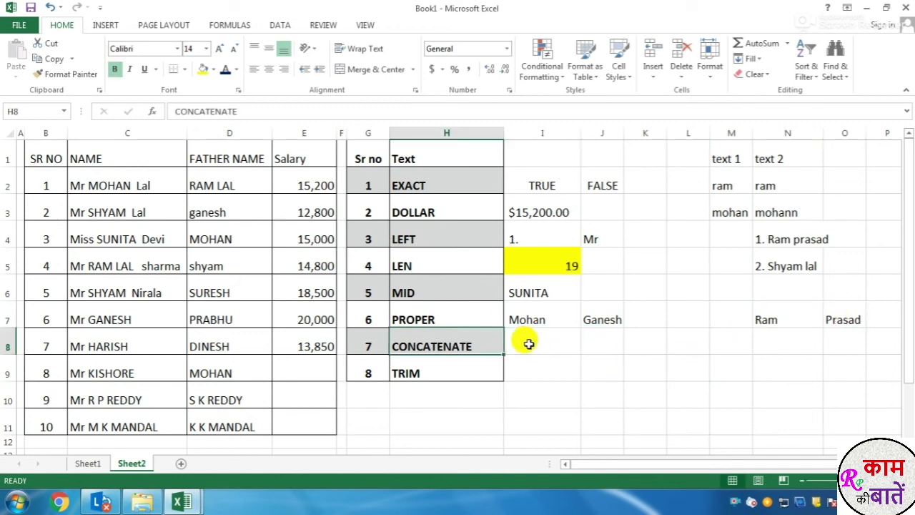
{"action": "left_click", "coordinate": [529, 344]}
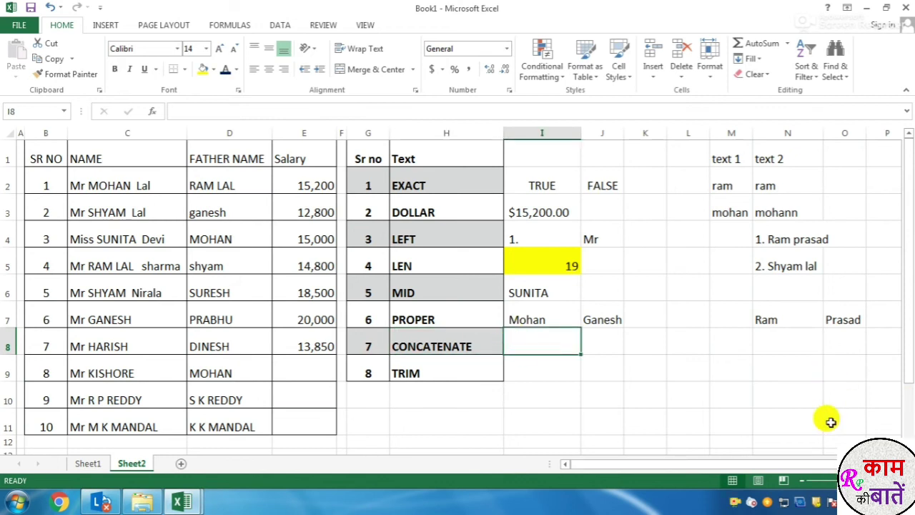
{"action": "type", "text": "=con"}
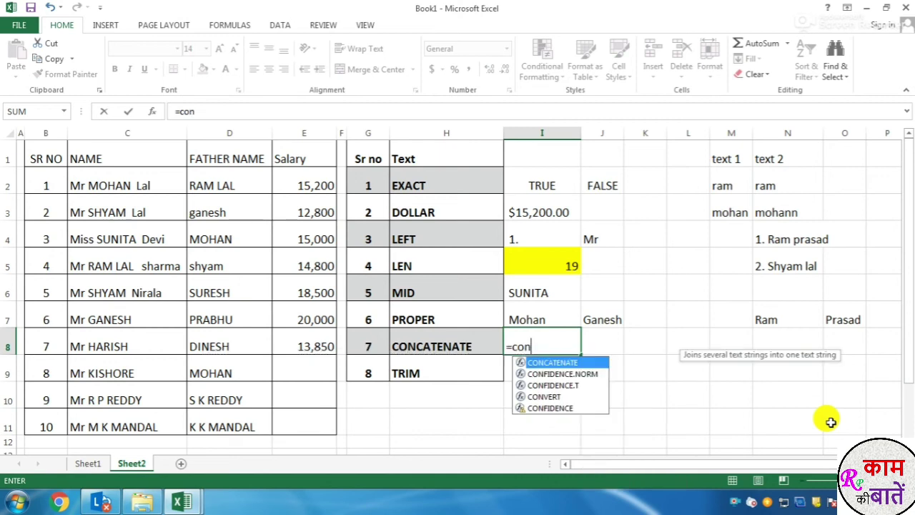
{"action": "key", "text": "Tab"}
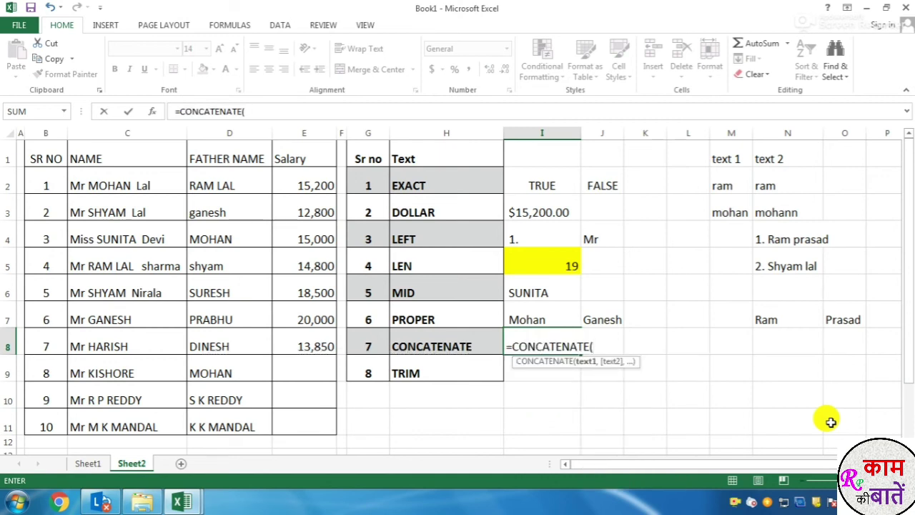
{"action": "left_click", "coordinate": [776, 319]}
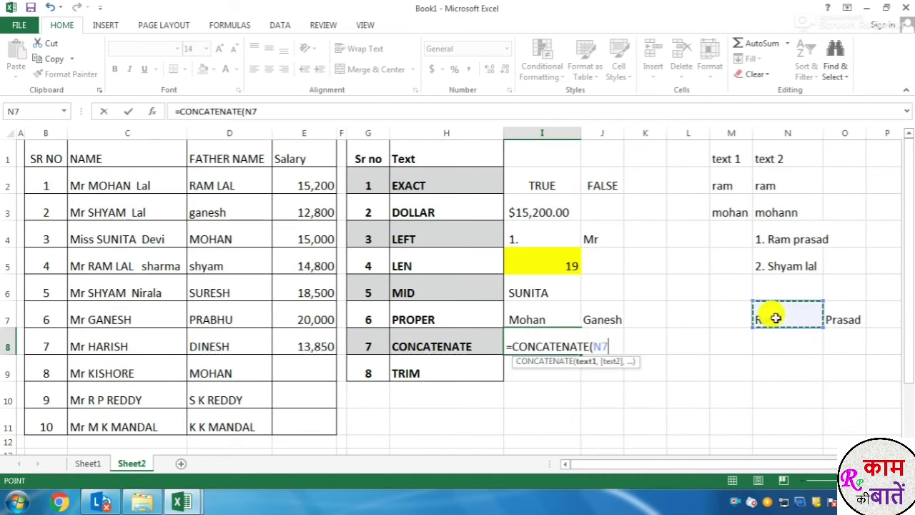
{"action": "type", "text": ","}
{"action": "left_click", "coordinate": [847, 318]}
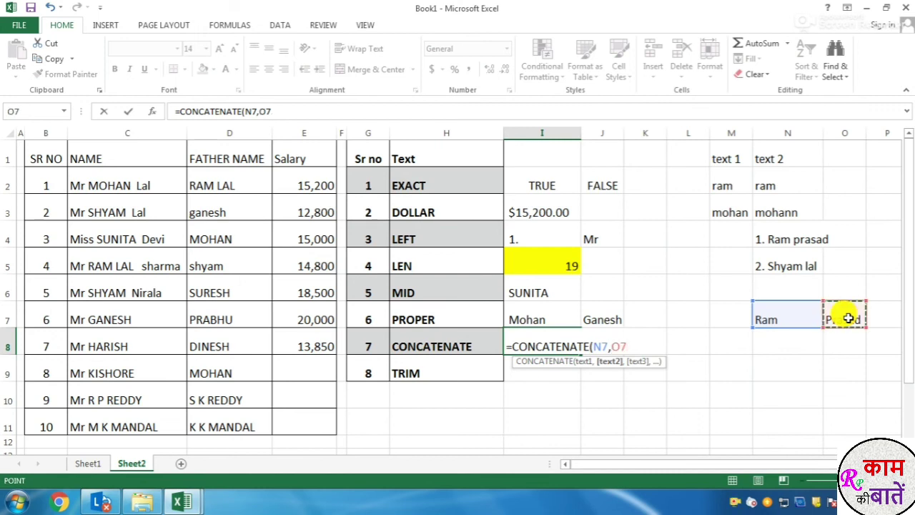
{"action": "type", "text": ")"}
{"action": "key", "text": "Return"}
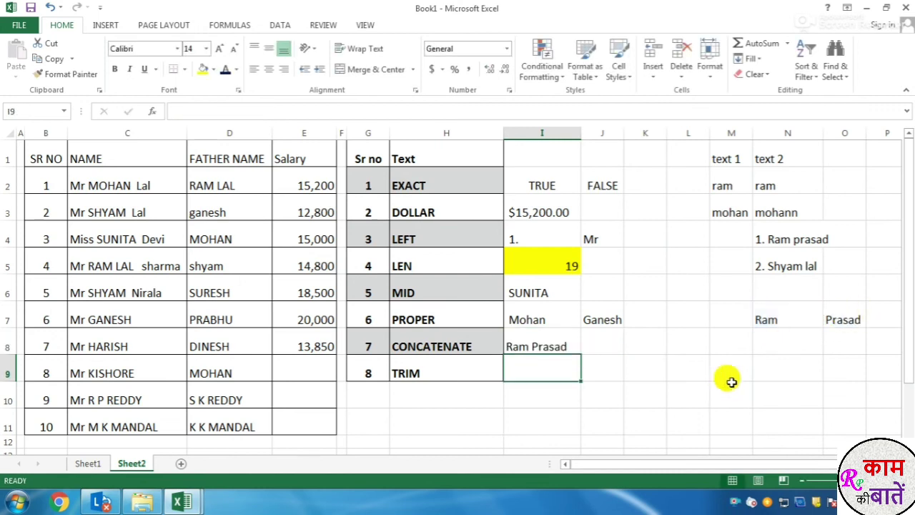
Enter a sample surname in P7 as a third source text for CONCATENATE
{"action": "left_click", "coordinate": [884, 319]}
{"action": "type", "text": "Prajapati"}
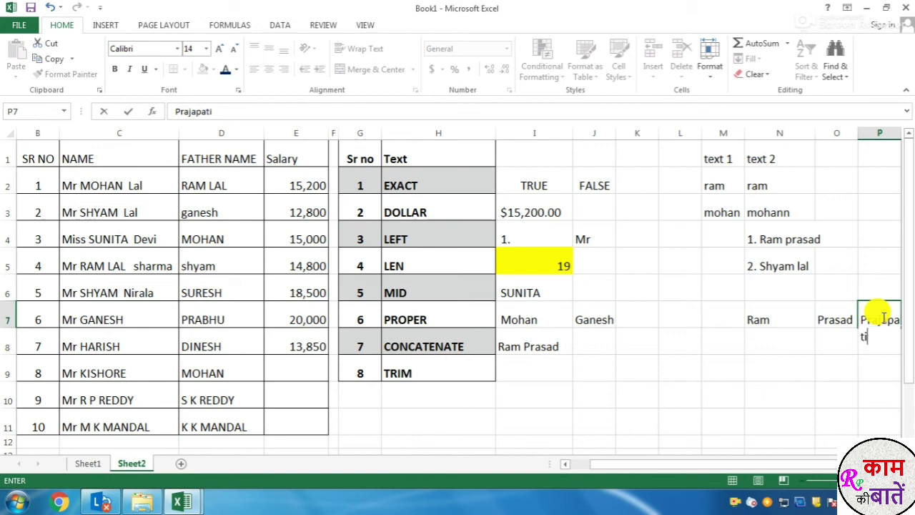
{"action": "left_click", "coordinate": [647, 401]}
Add P7 as a third argument to the I8 formula, making it =CONCATENATE(N7,O7,P7)
{"action": "left_click", "coordinate": [511, 344]}
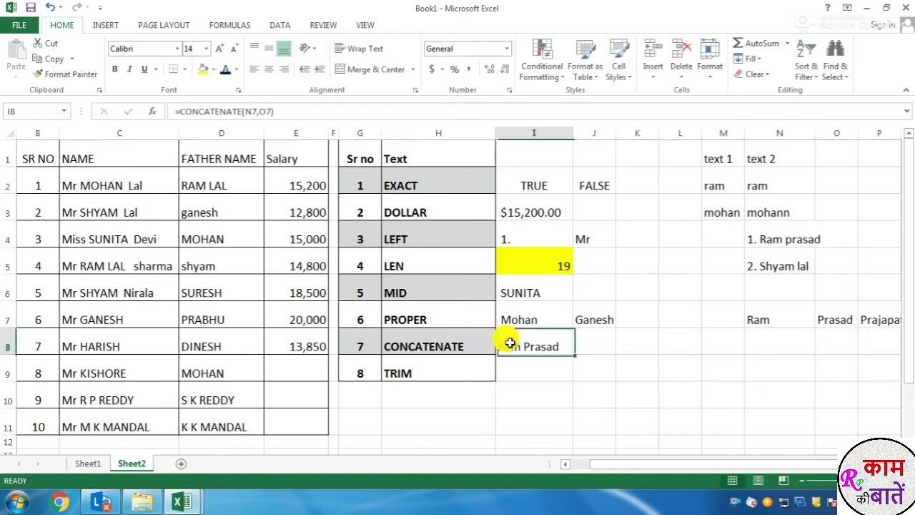
{"action": "left_click", "coordinate": [265, 112]}
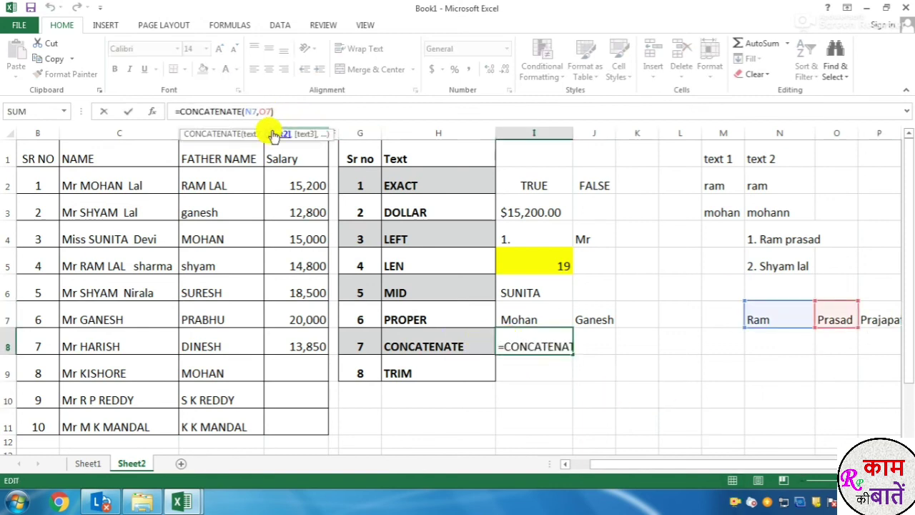
{"action": "type", "text": ","}
{"action": "left_click", "coordinate": [877, 319]}
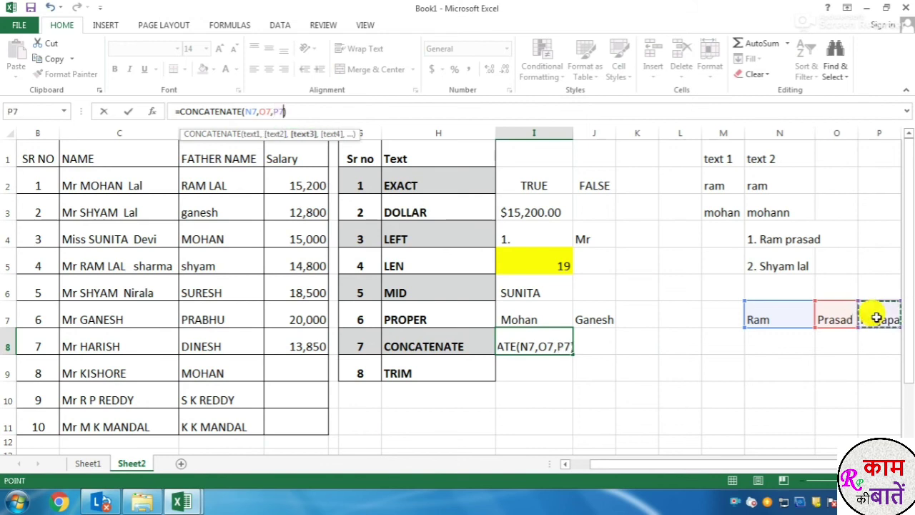
{"action": "key", "text": "Return"}
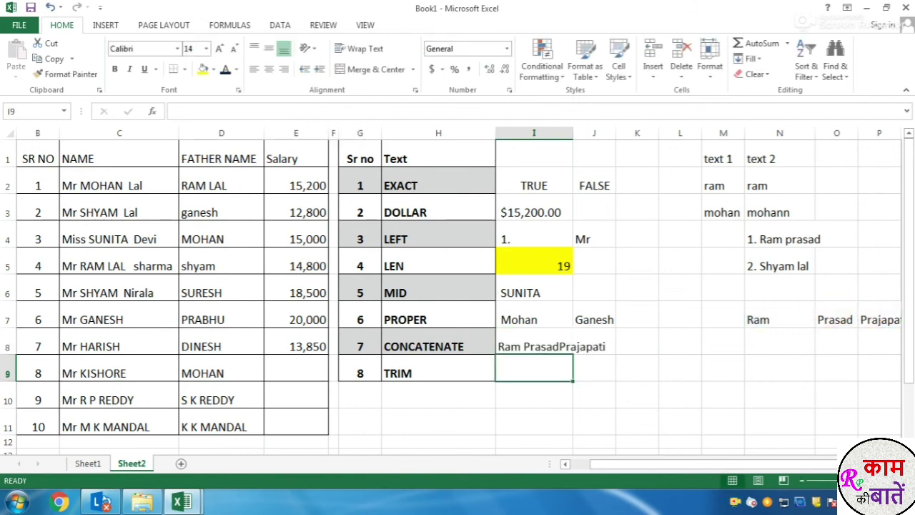
Try adding a space before the P7 reference in the I8 formula, making it =CONCATENATE(N7,O7, P7), and check the joined text
{"action": "left_click", "coordinate": [532, 349]}
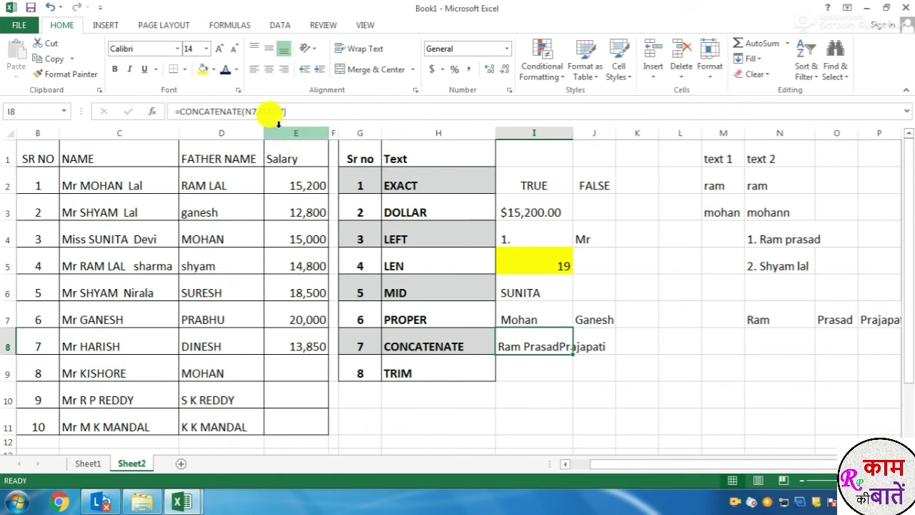
{"action": "left_click", "coordinate": [564, 393]}
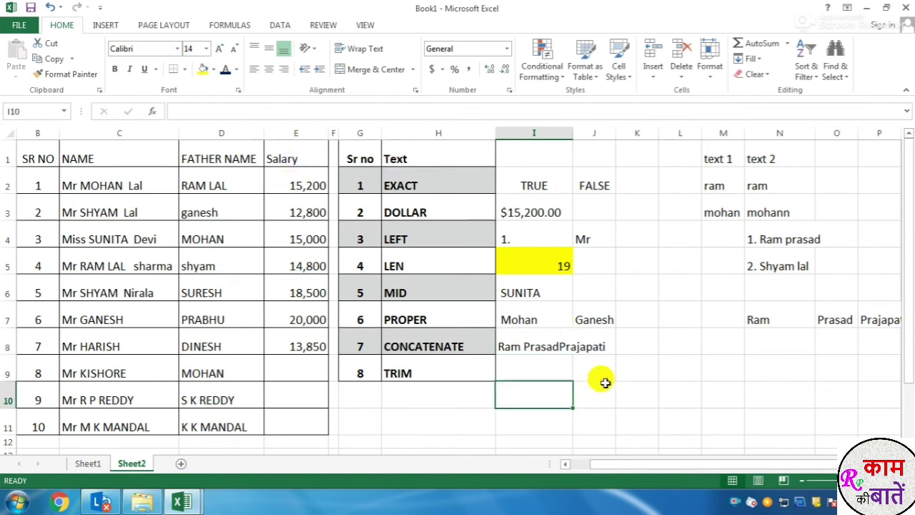
{"action": "left_click", "coordinate": [561, 346]}
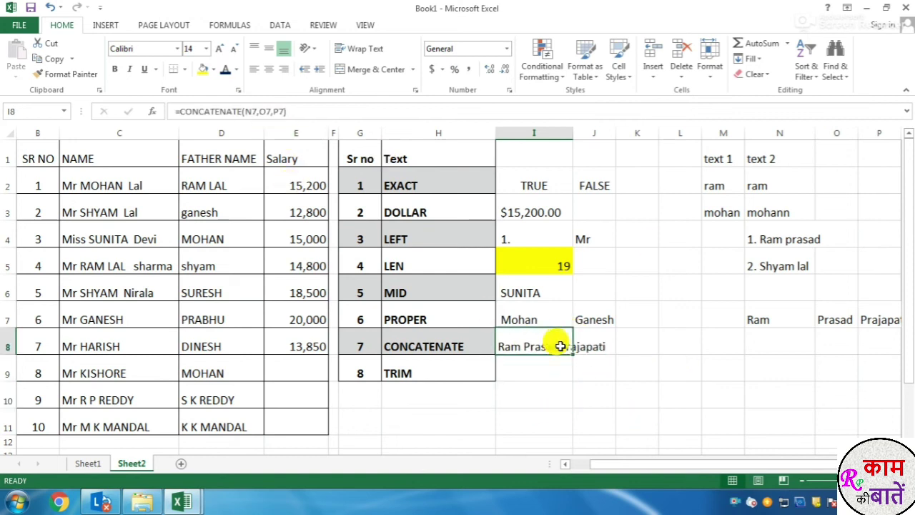
{"action": "left_click", "coordinate": [272, 111]}
{"action": "key", "text": "Return"}
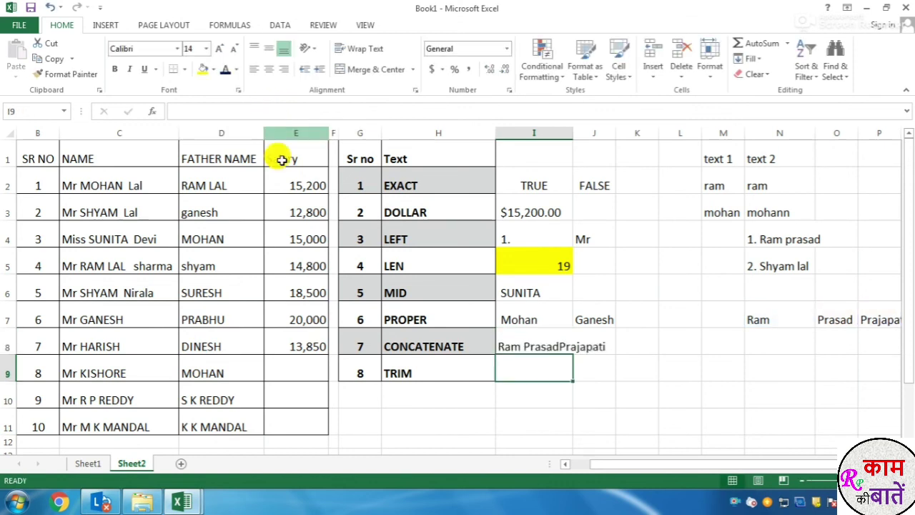
{"action": "left_click", "coordinate": [545, 346]}
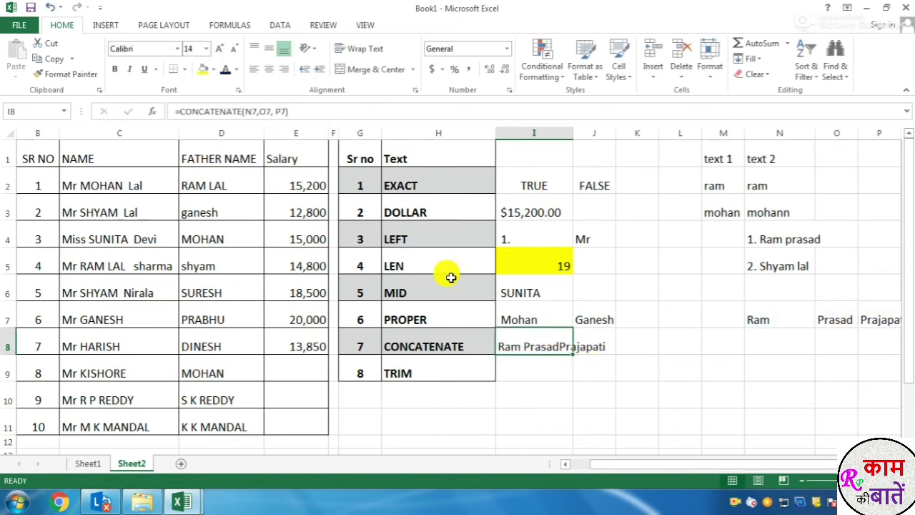
Clear the sample surname from P7
{"action": "left_click", "coordinate": [844, 401]}
{"action": "left_click", "coordinate": [878, 320]}
{"action": "key", "text": "Delete"}
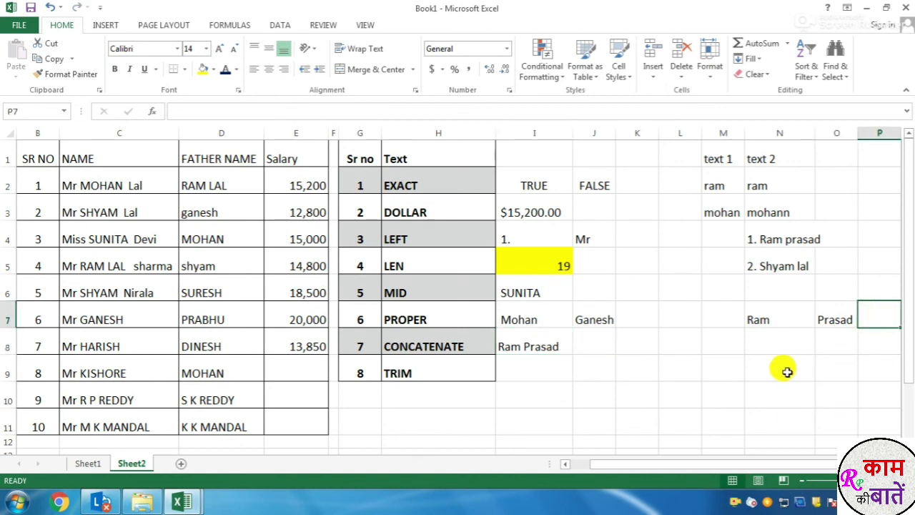
Examine the CONCATENATE formula in I8 and its source names in N7 and O7, leaving the formula as it is
{"action": "left_click", "coordinate": [782, 370]}
{"action": "left_click", "coordinate": [501, 347]}
{"action": "left_click", "coordinate": [758, 320]}
{"action": "left_click", "coordinate": [829, 312]}
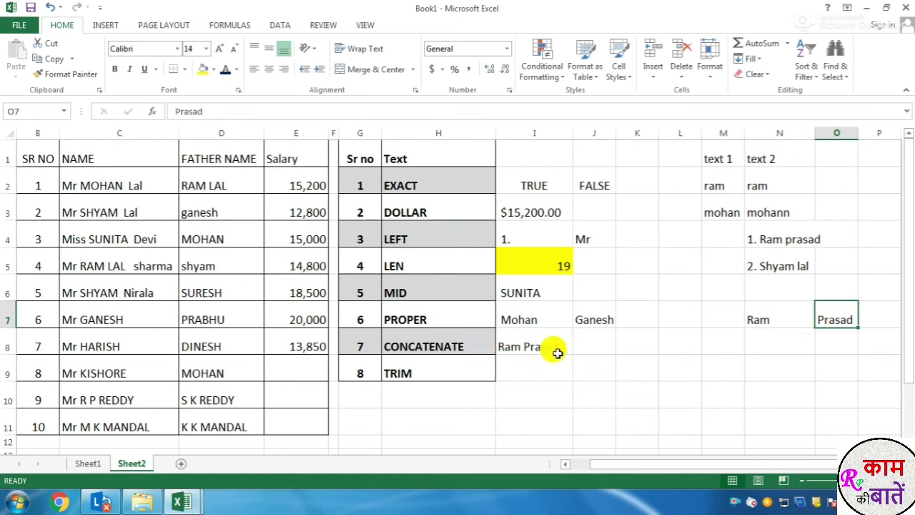
{"action": "left_click", "coordinate": [437, 348]}
{"action": "double_click", "coordinate": [522, 346]}
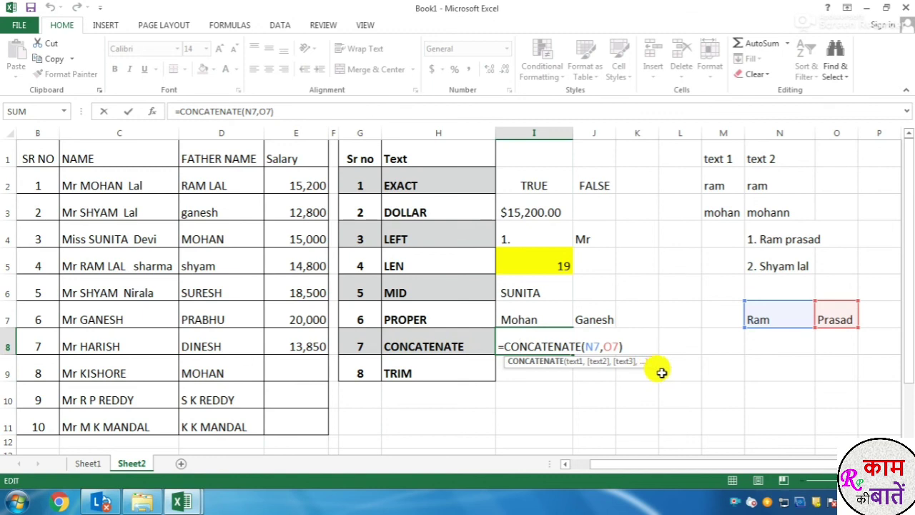
{"action": "left_click", "coordinate": [739, 375]}
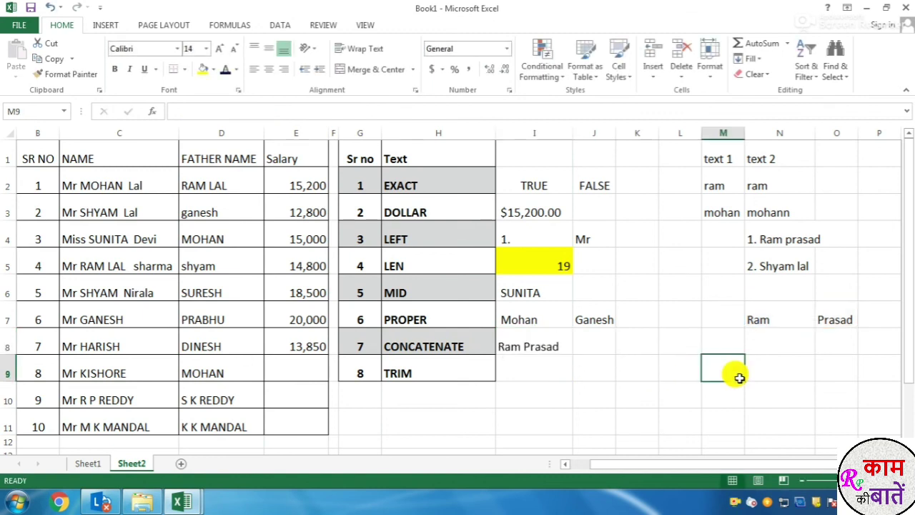
Enter the formula =TRIM(C5) in I9 beside the TRIM entry to remove the extra spaces from that employee's name
{"action": "left_click", "coordinate": [552, 369]}
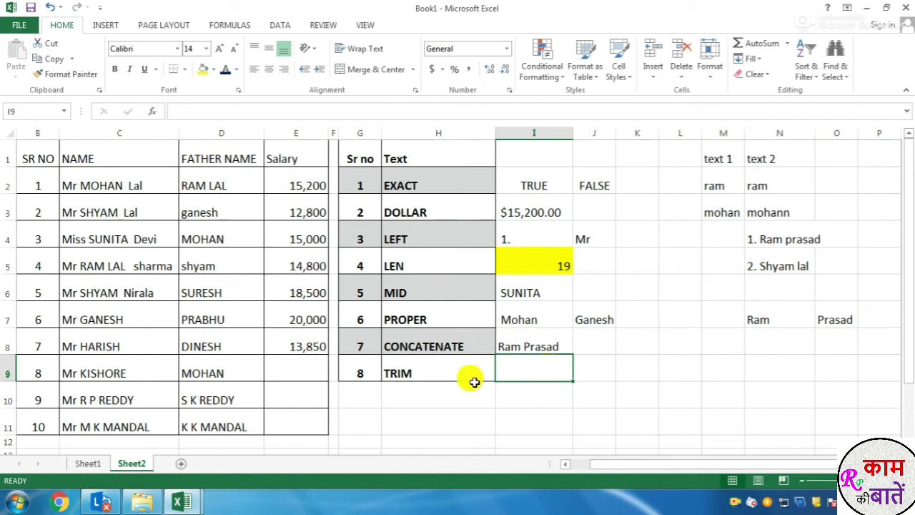
{"action": "left_click", "coordinate": [421, 375]}
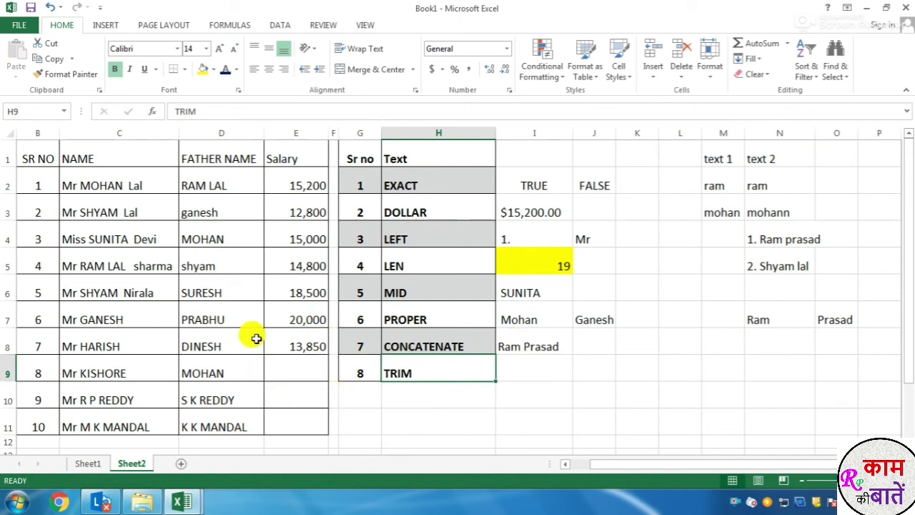
{"action": "left_click", "coordinate": [128, 272]}
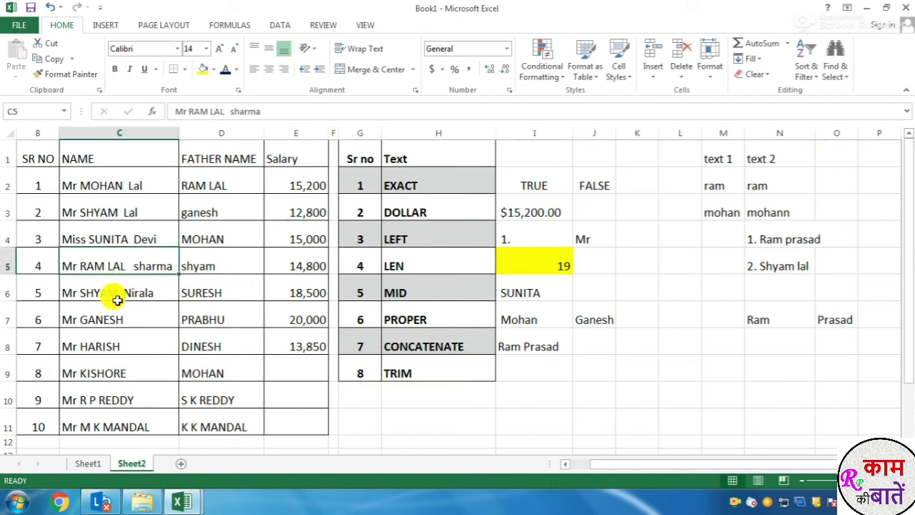
{"action": "left_click", "coordinate": [117, 297]}
{"action": "left_click", "coordinate": [526, 366]}
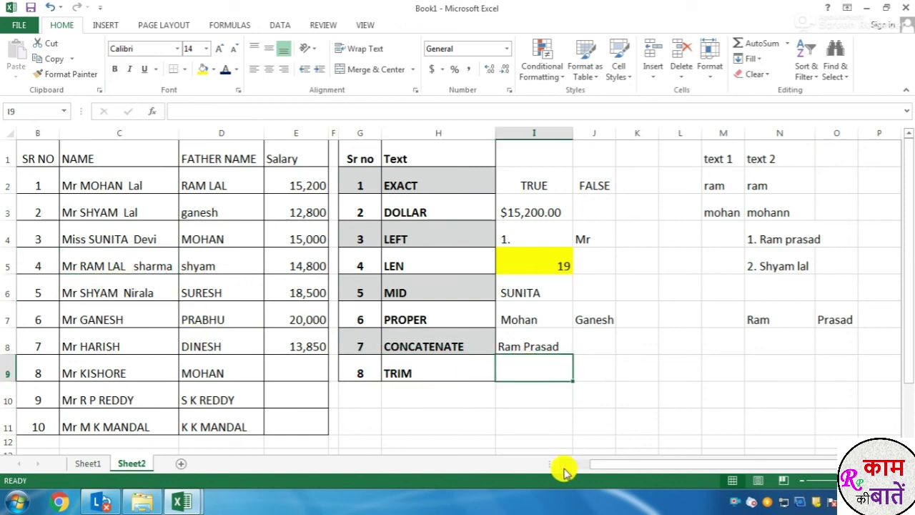
{"action": "type", "text": "=trim("}
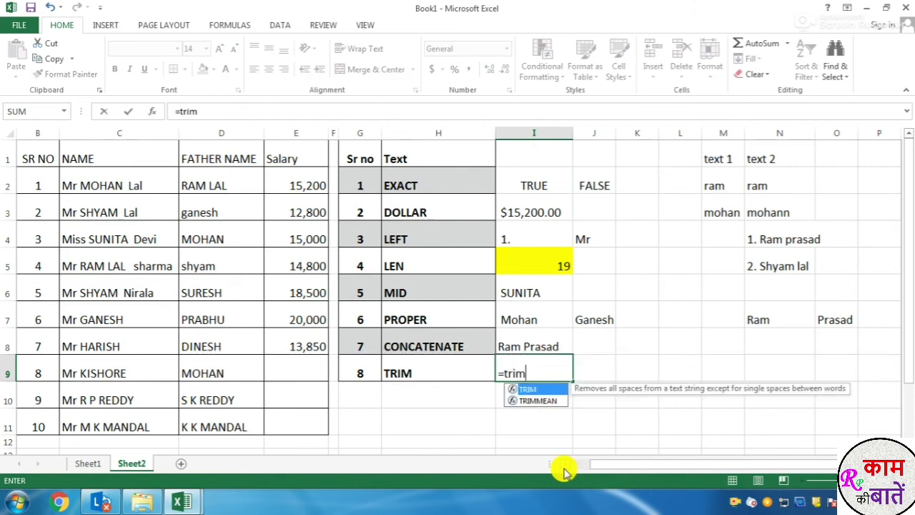
{"action": "left_click", "coordinate": [111, 266]}
{"action": "type", "text": ")"}
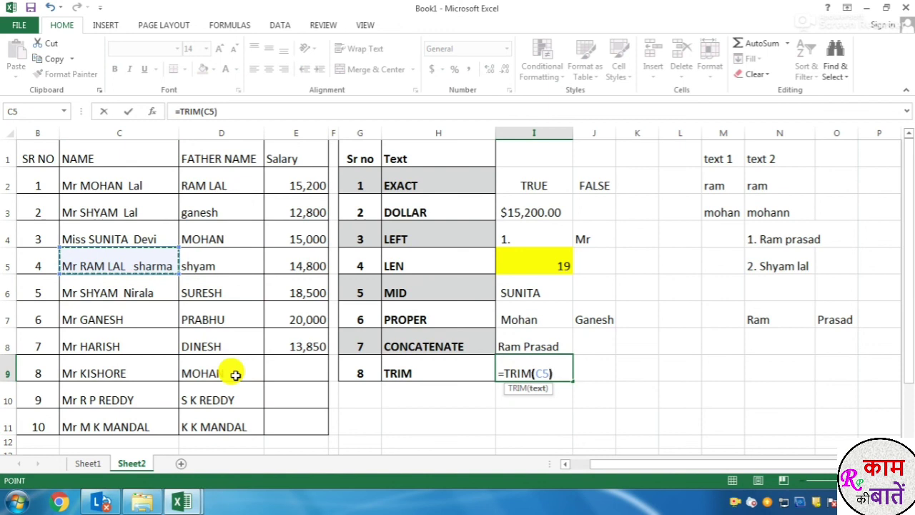
{"action": "key", "text": "Return"}
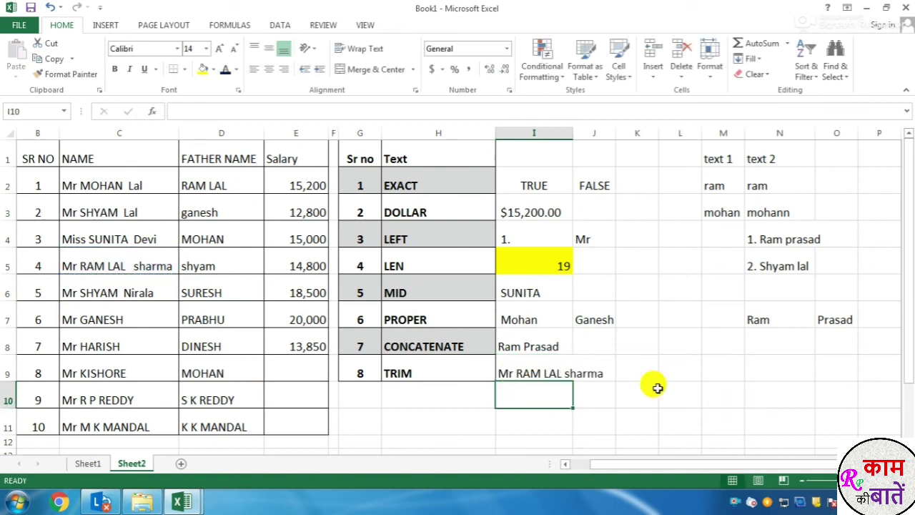
Enter a lowercase sample name with several spaces between its words in N9 and replace the I9 formula with =TRIM(N9)
{"action": "left_click", "coordinate": [801, 377]}
{"action": "type", "text": "ram    prasad"}
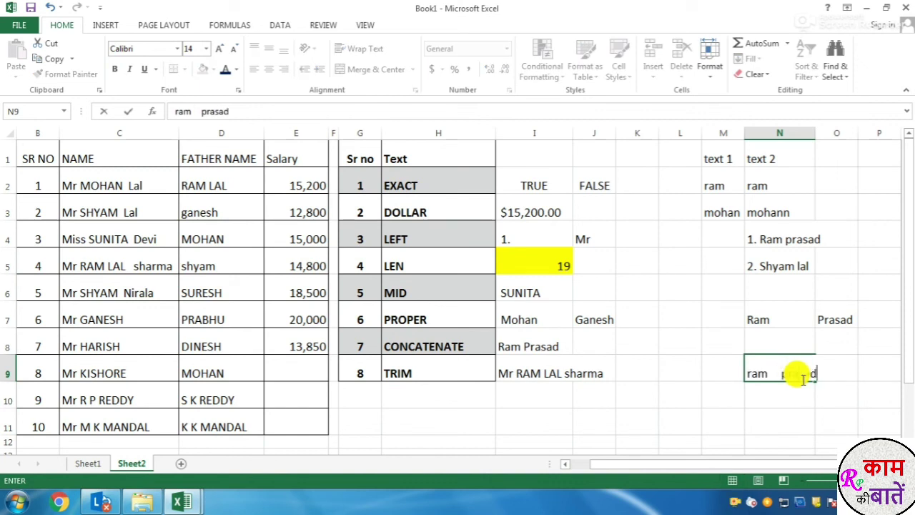
{"action": "left_click", "coordinate": [523, 369]}
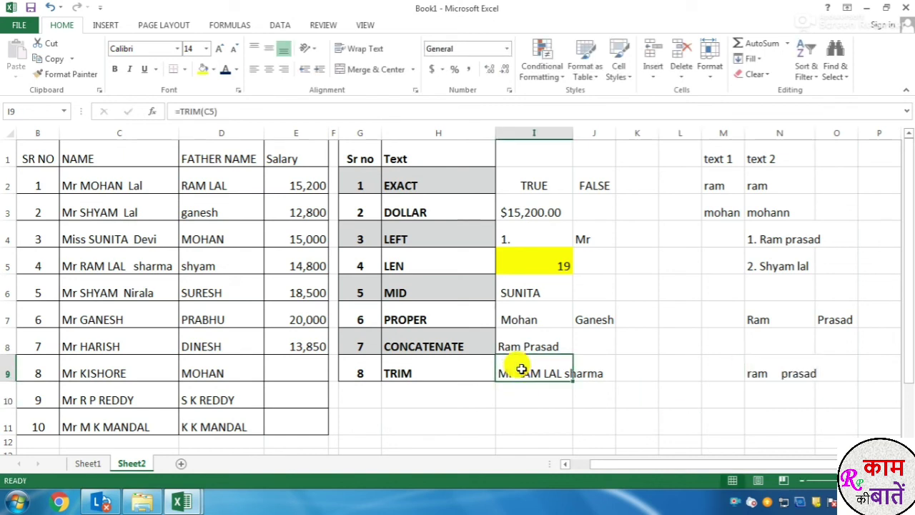
{"action": "type", "text": "=trim("}
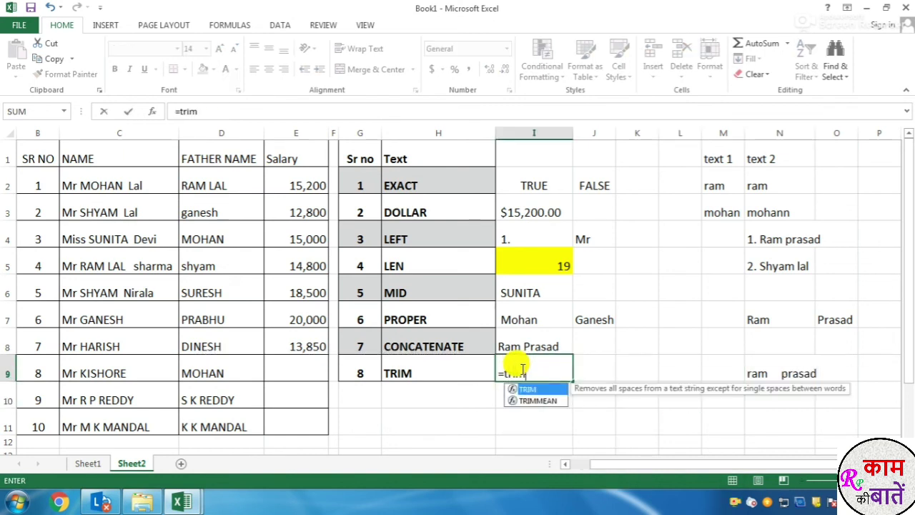
{"action": "left_click", "coordinate": [755, 363]}
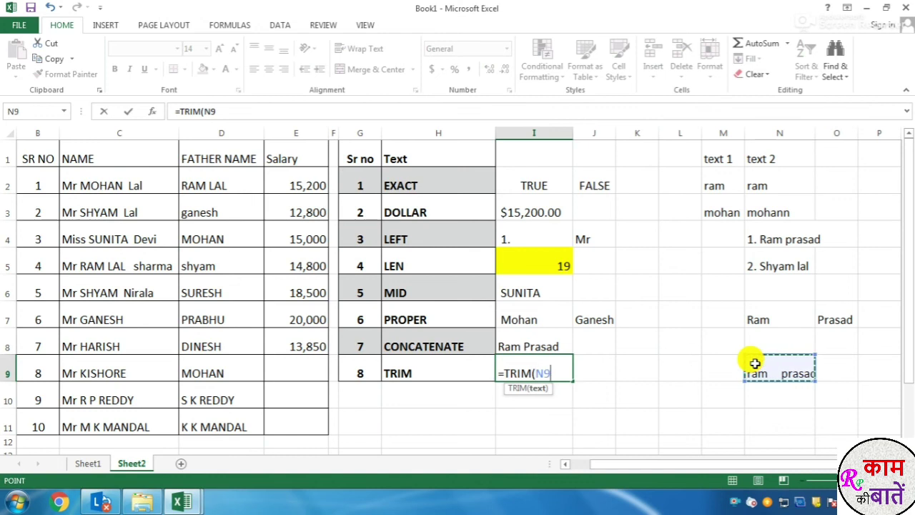
{"action": "key", "text": "Return"}
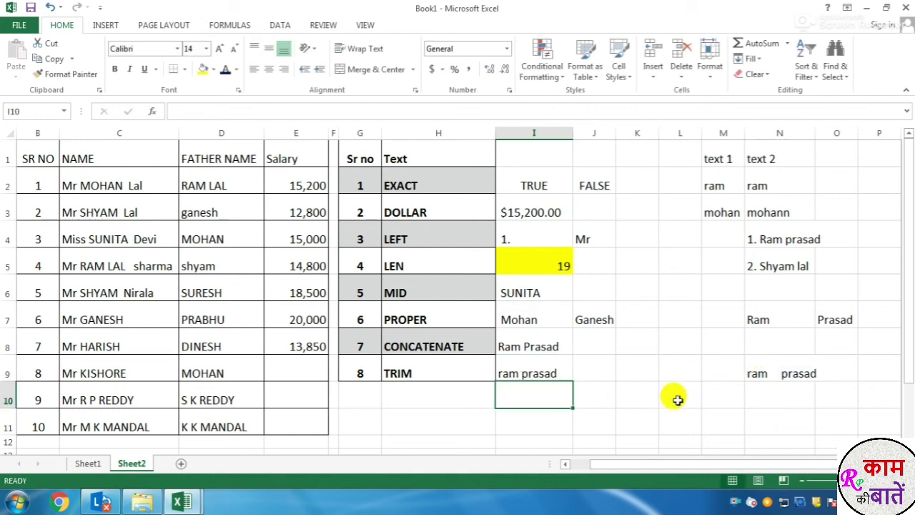
Review the list of text functions in H2:H9 one by one, from EXACT down to TRIM
{"action": "left_click", "coordinate": [719, 392]}
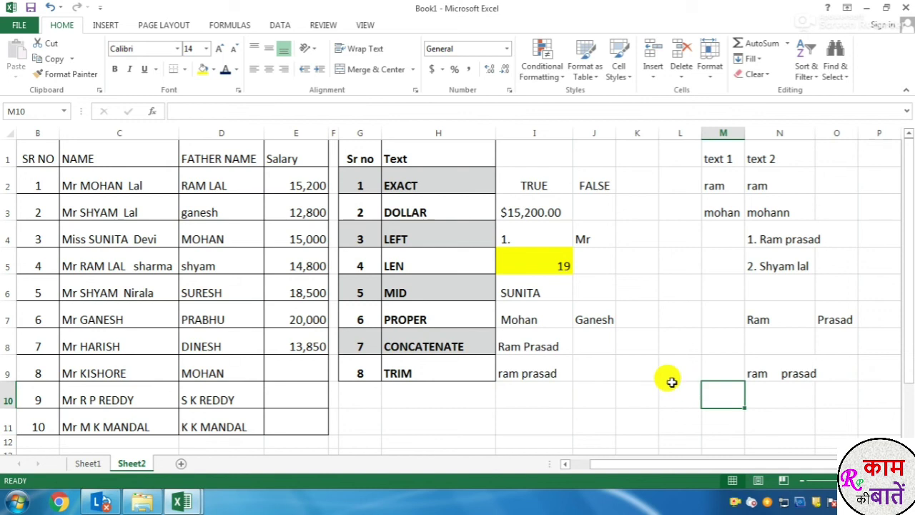
{"action": "left_click", "coordinate": [435, 403]}
{"action": "left_click", "coordinate": [428, 179]}
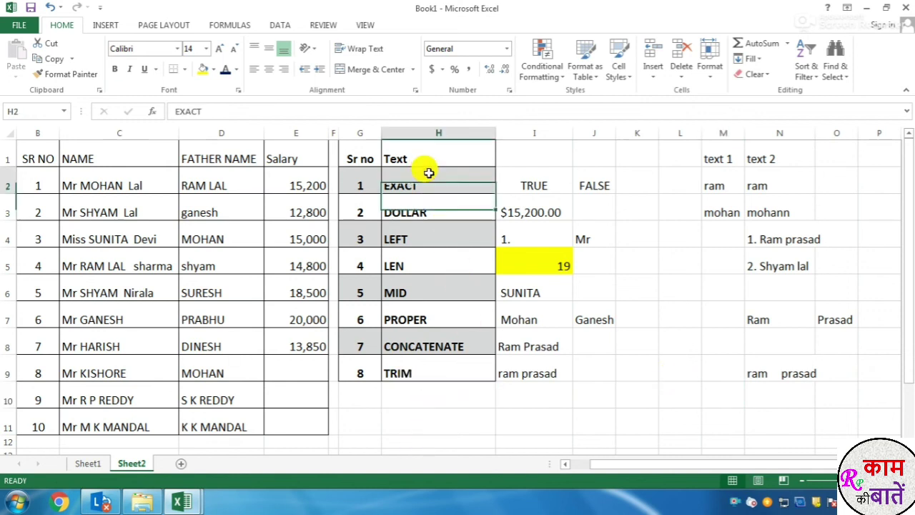
{"action": "left_click", "coordinate": [424, 212]}
{"action": "left_click", "coordinate": [417, 242]}
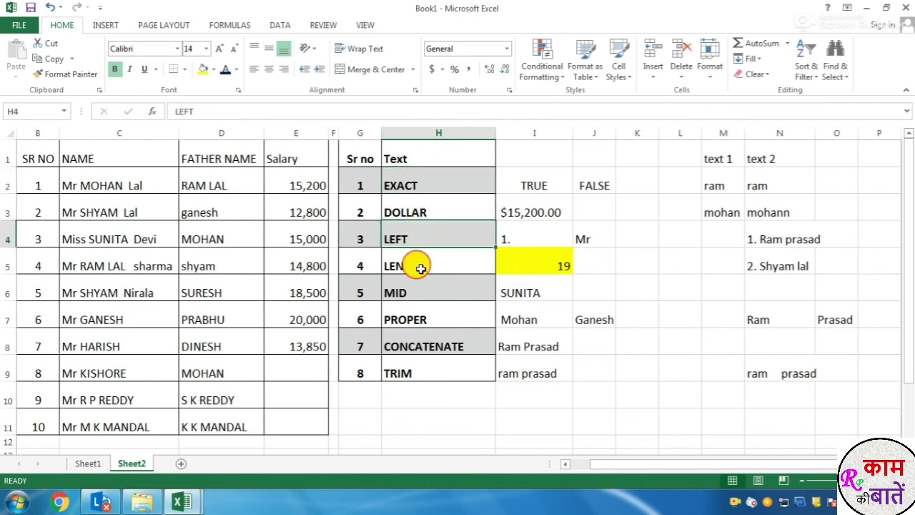
{"action": "left_click", "coordinate": [421, 268]}
{"action": "left_click", "coordinate": [418, 291]}
{"action": "left_click", "coordinate": [423, 317]}
{"action": "left_click", "coordinate": [422, 345]}
{"action": "left_click", "coordinate": [408, 371]}
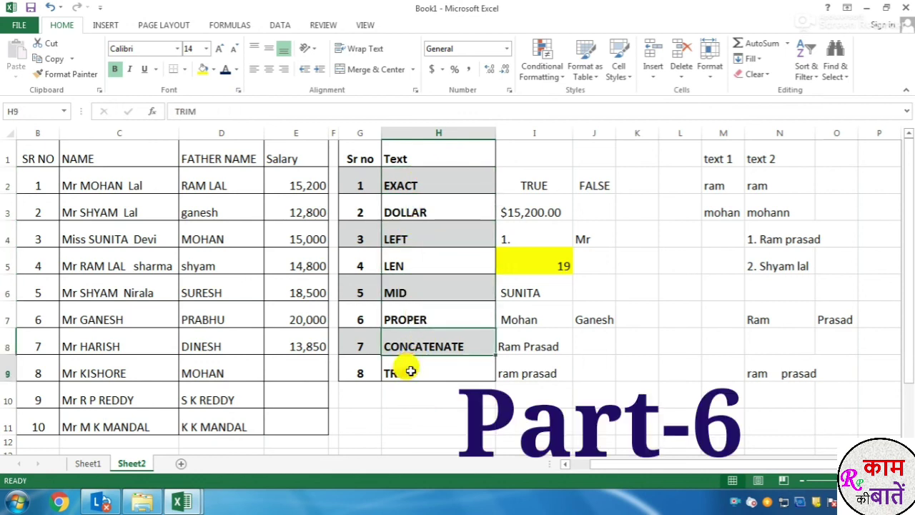